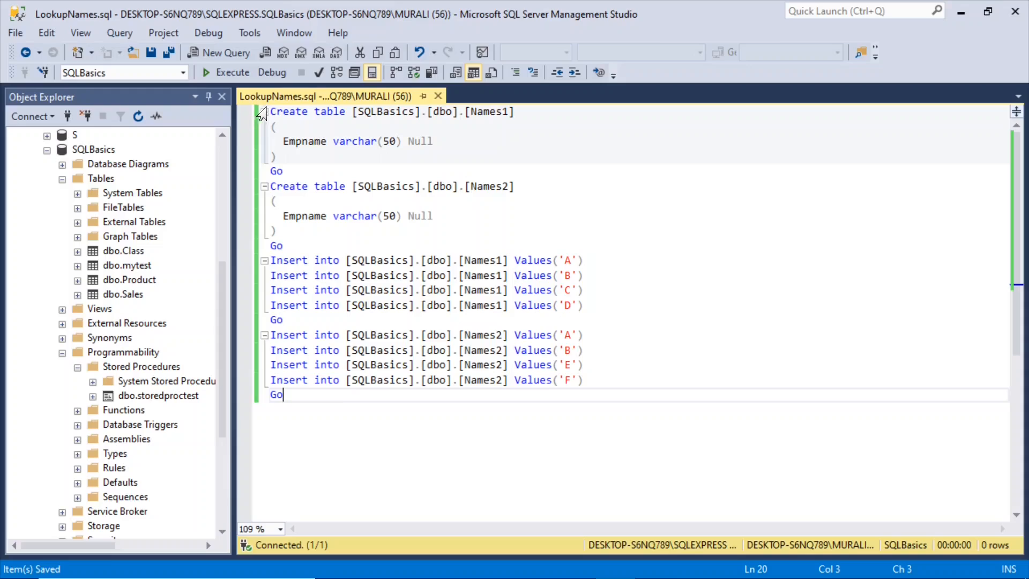
Step: Run only the two Create table statements for Names1 and Names2 in the SQLBasics database
drag(270, 112, 276, 156)
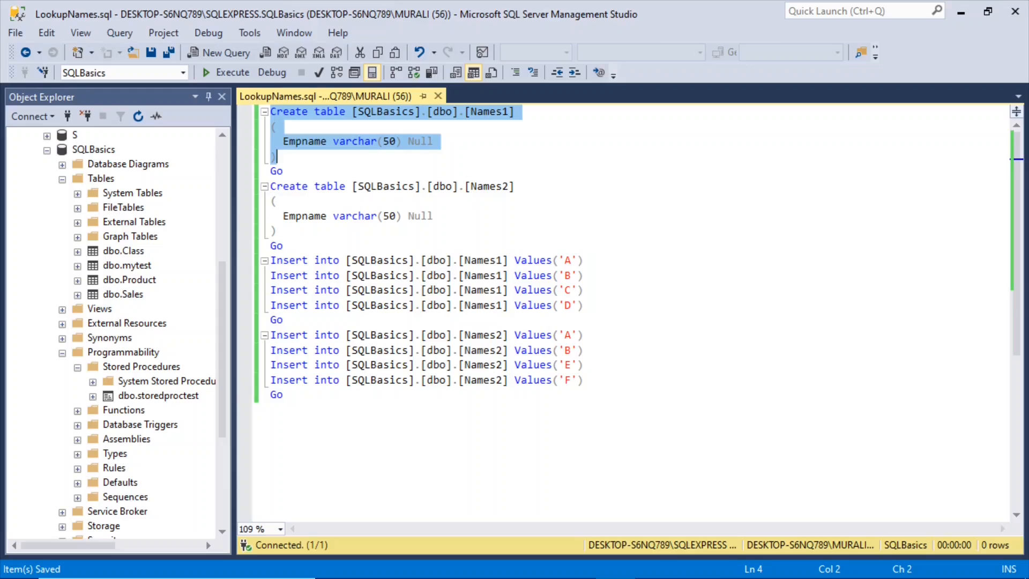
drag(276, 156, 283, 246)
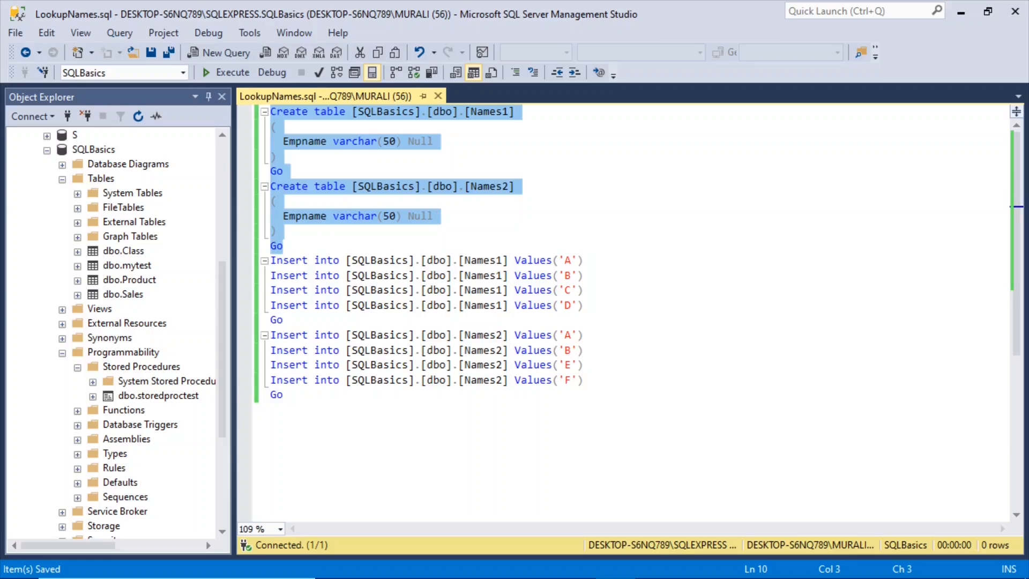
click(229, 75)
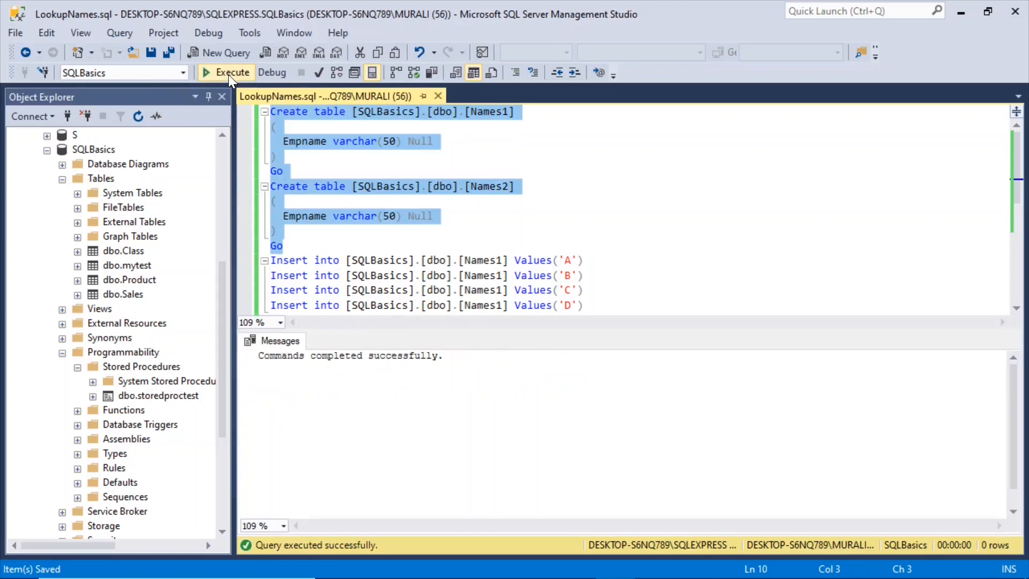
drag(384, 329, 389, 384)
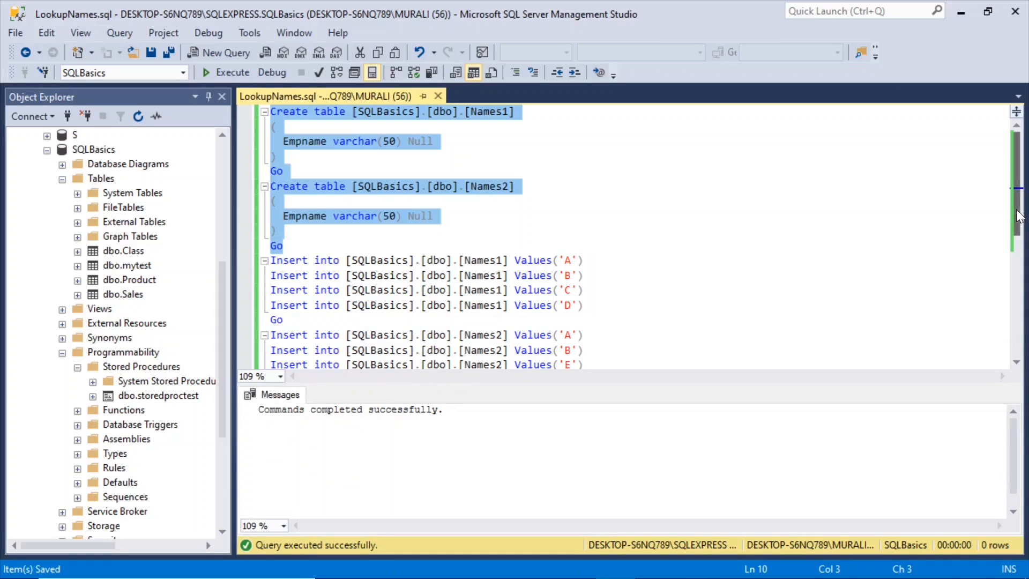
Step: Refresh the SQLBasics tables list and inspect the columns of dbo.Names1 and dbo.Names2
right_click(74, 179)
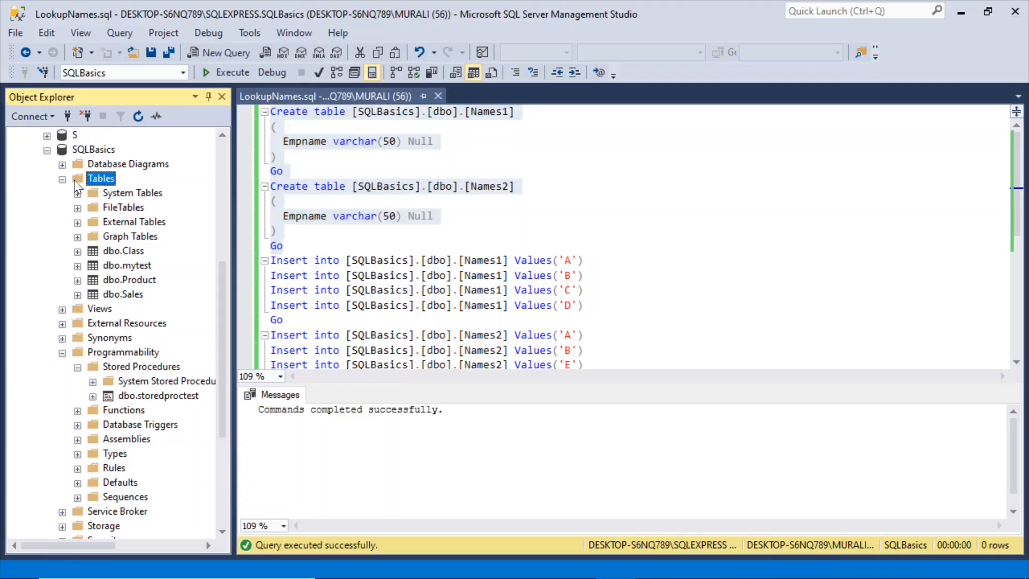
click(157, 351)
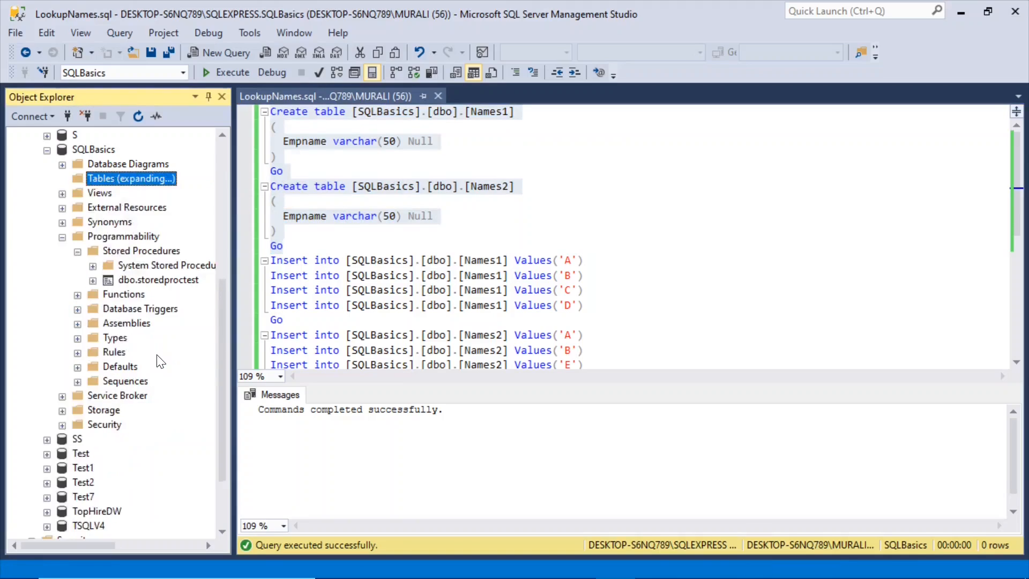
click(86, 280)
click(78, 280)
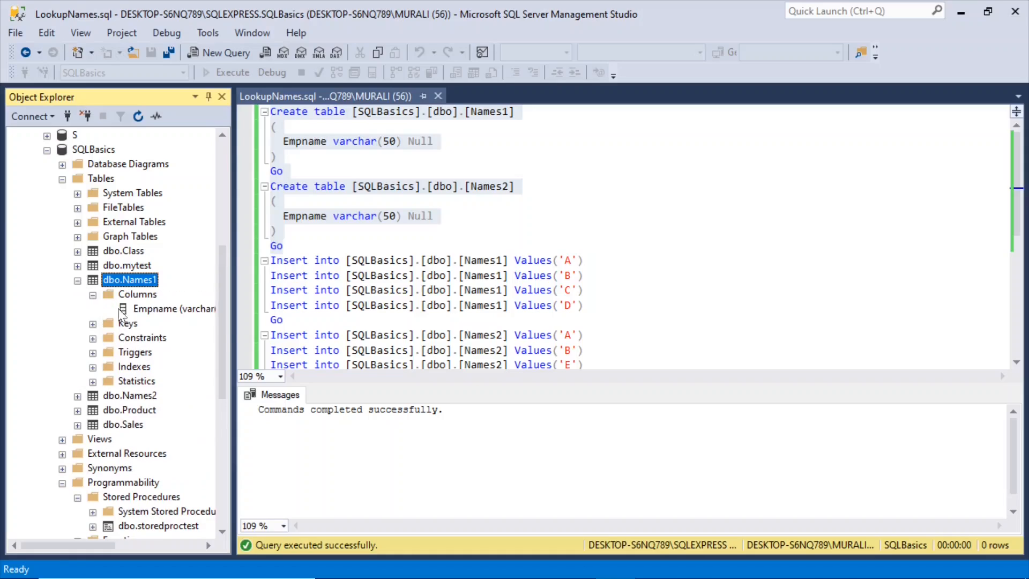
click(77, 395)
click(92, 410)
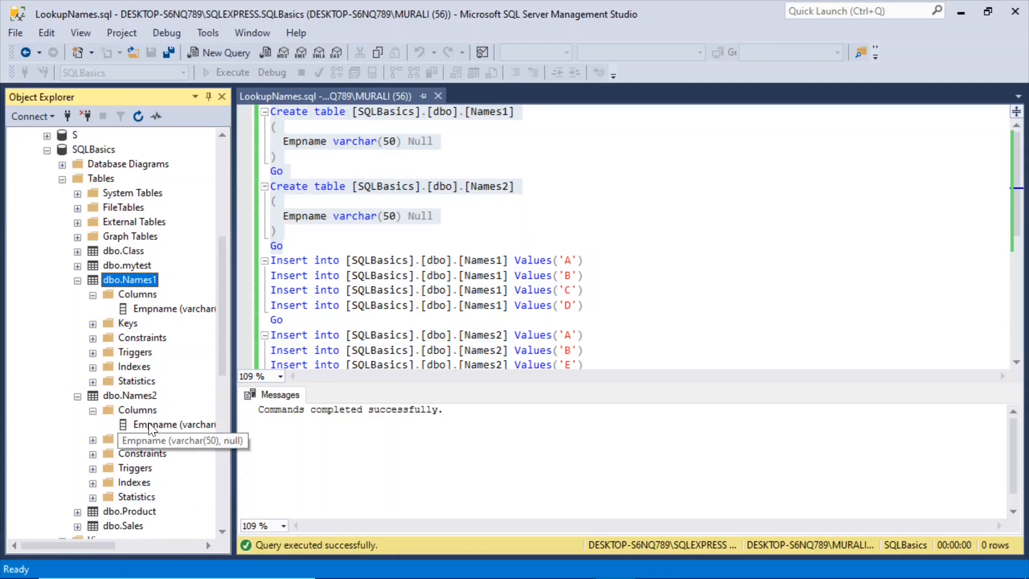
click(78, 396)
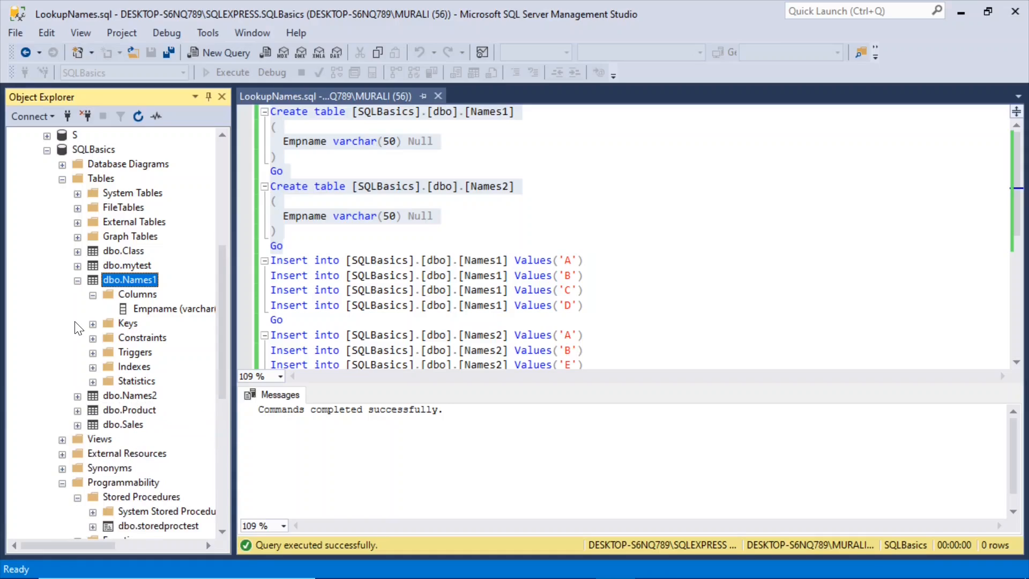
click(78, 281)
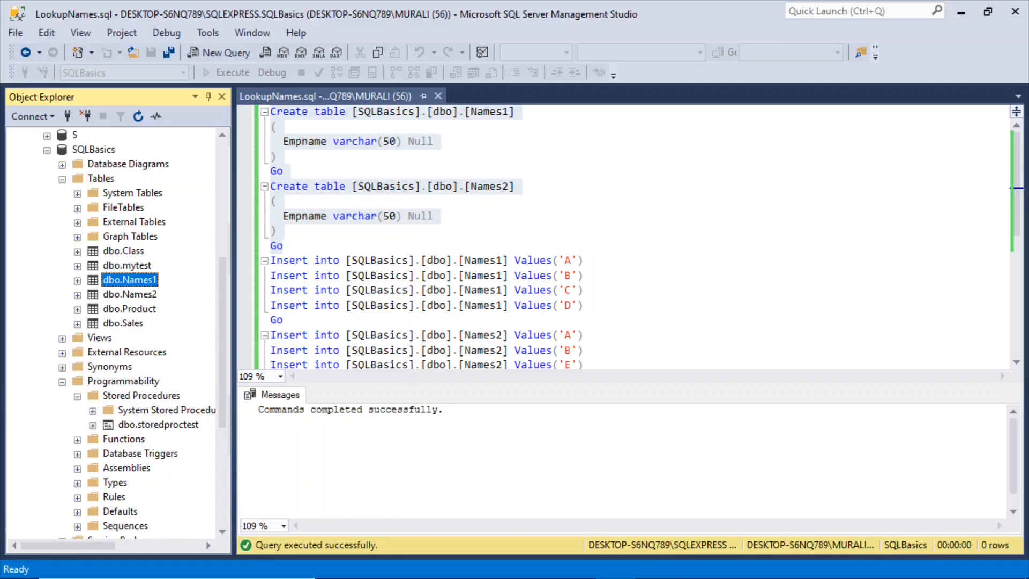
Step: Run only the four Insert statements that add the values A, B, C and D to Names1
click(1016, 363)
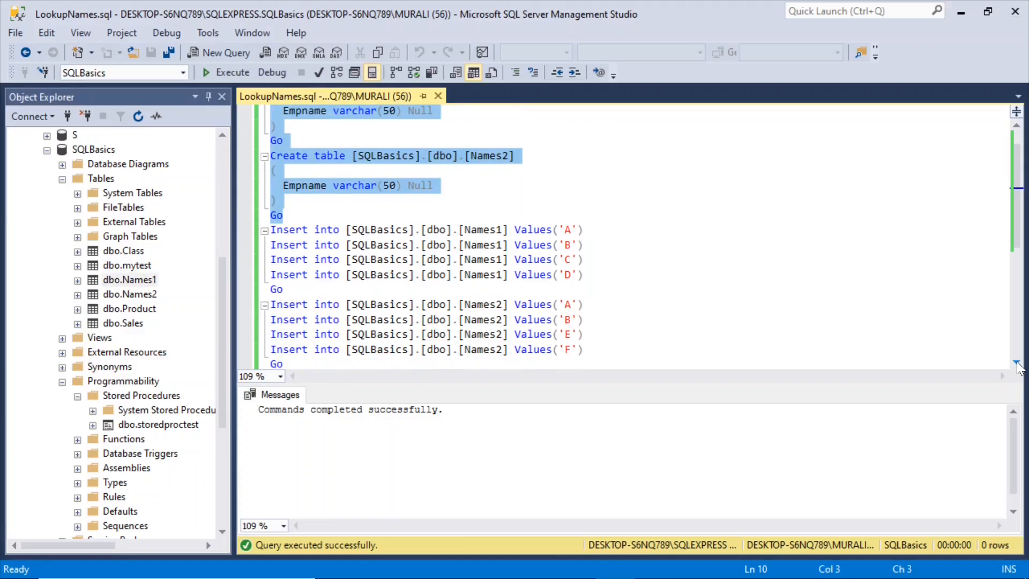
drag(583, 274, 270, 229)
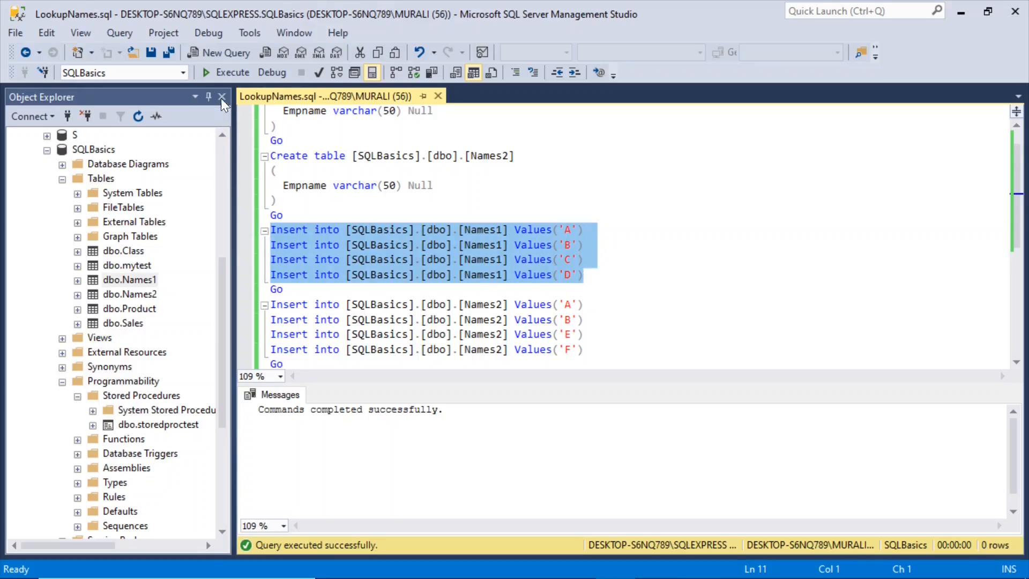
click(233, 76)
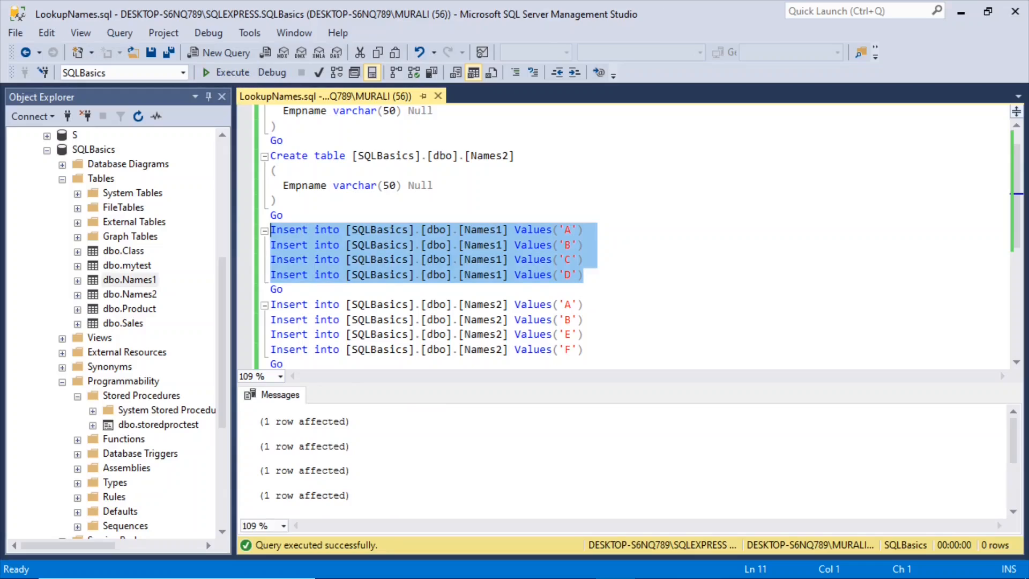
Step: Run only the four Insert statements that add the values A, B, E and F to Names2
click(1016, 362)
click(1016, 362)
click(484, 275)
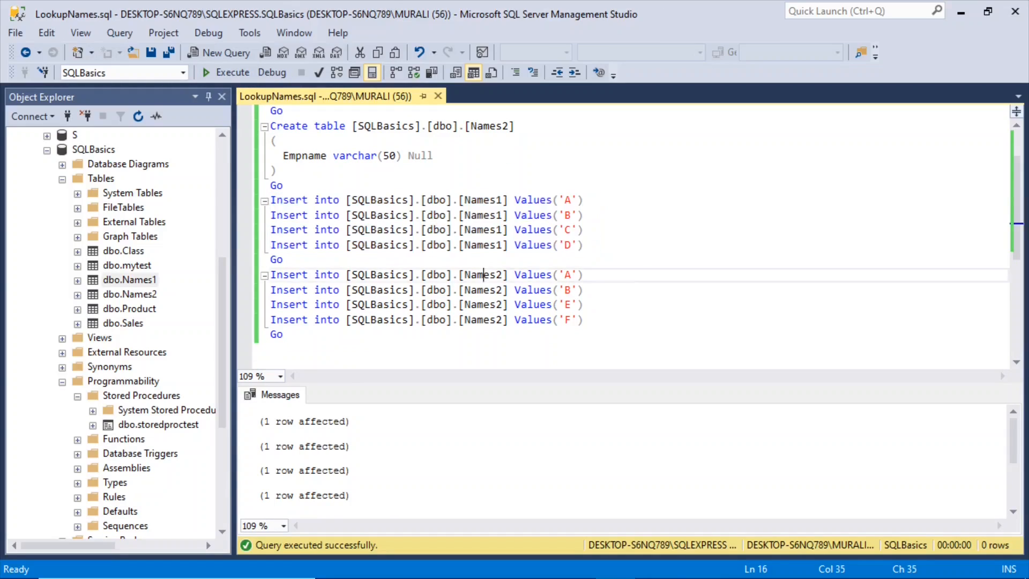
drag(590, 320, 270, 274)
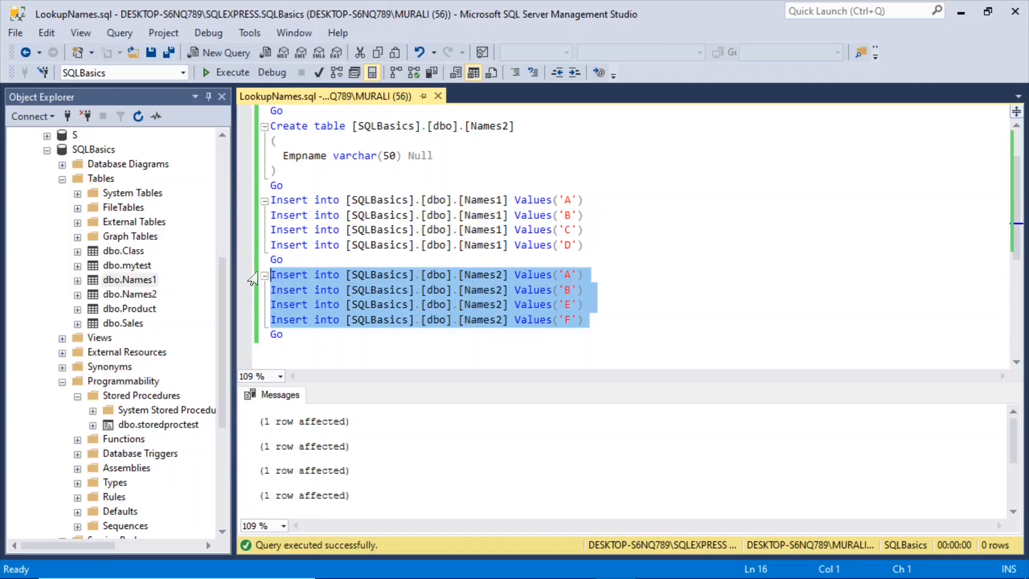
click(232, 73)
Step: Compare the values in the Names1 and Names2 Insert statements for shared and differing entries
drag(589, 215, 559, 200)
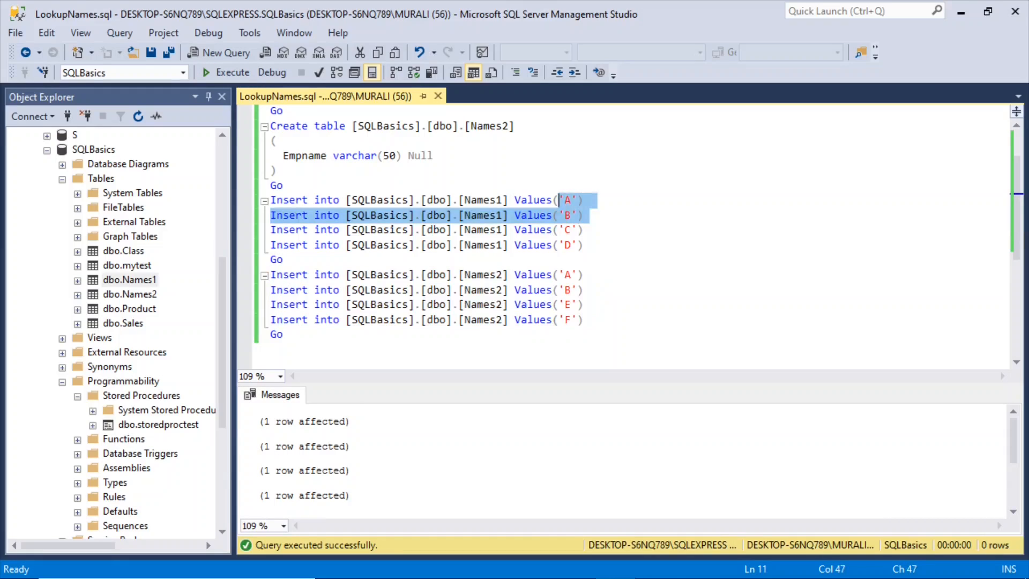
drag(584, 290, 559, 275)
drag(590, 320, 547, 305)
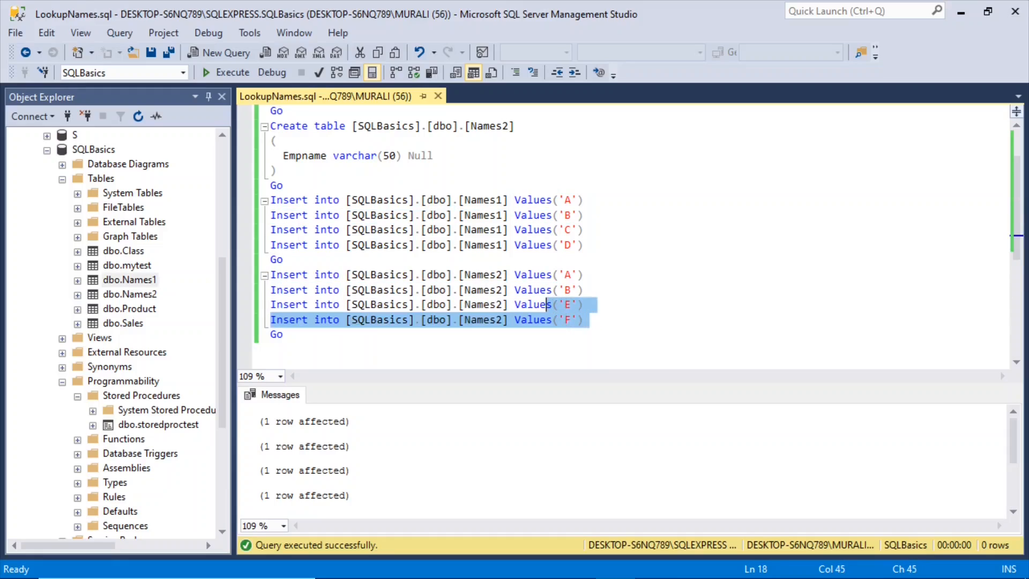
drag(584, 245, 559, 229)
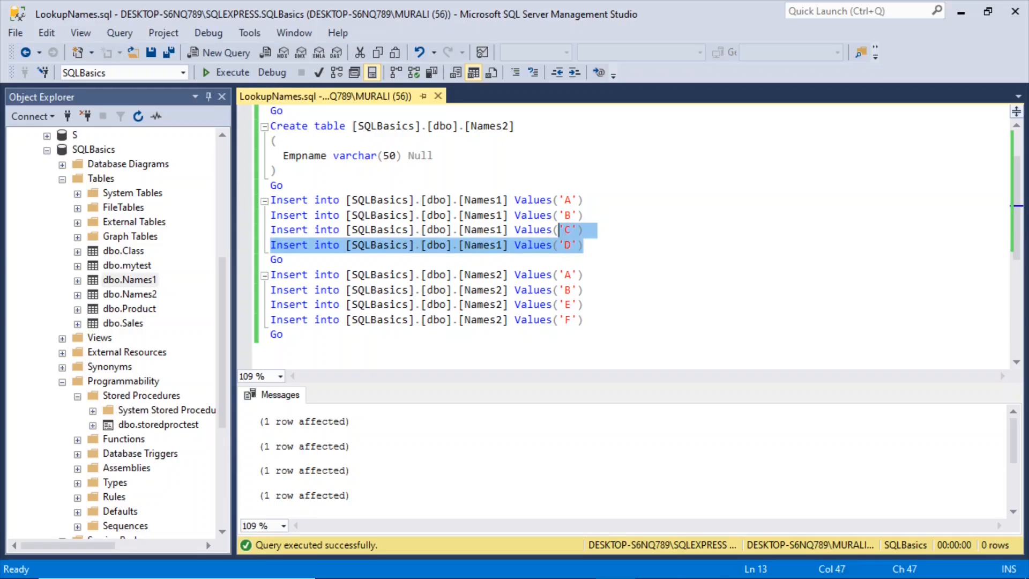
click(590, 289)
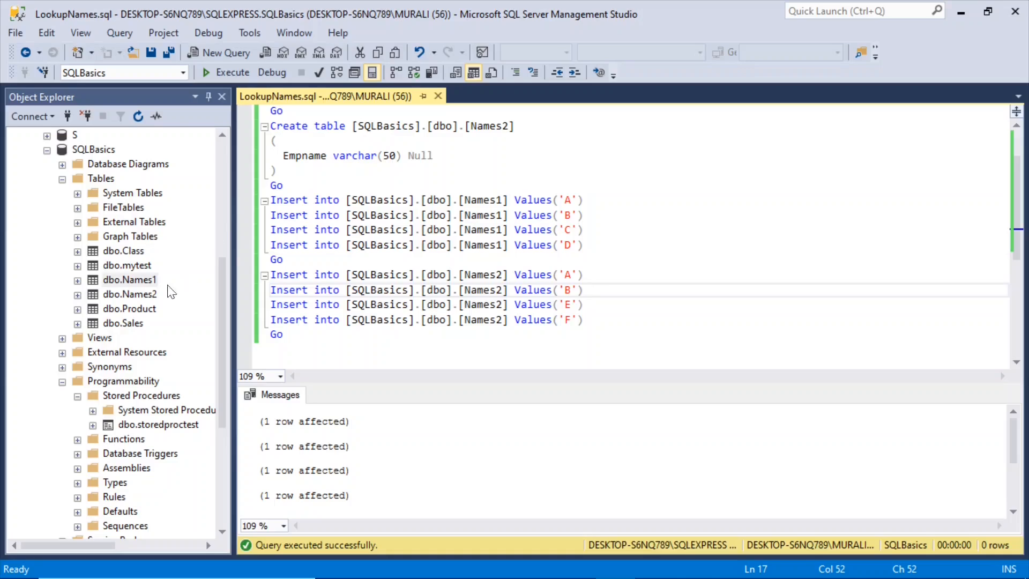
Step: View the top 1000 rows of dbo.Names1 and of dbo.Names2, closing each query without keeping it
click(147, 282)
right_click(145, 281)
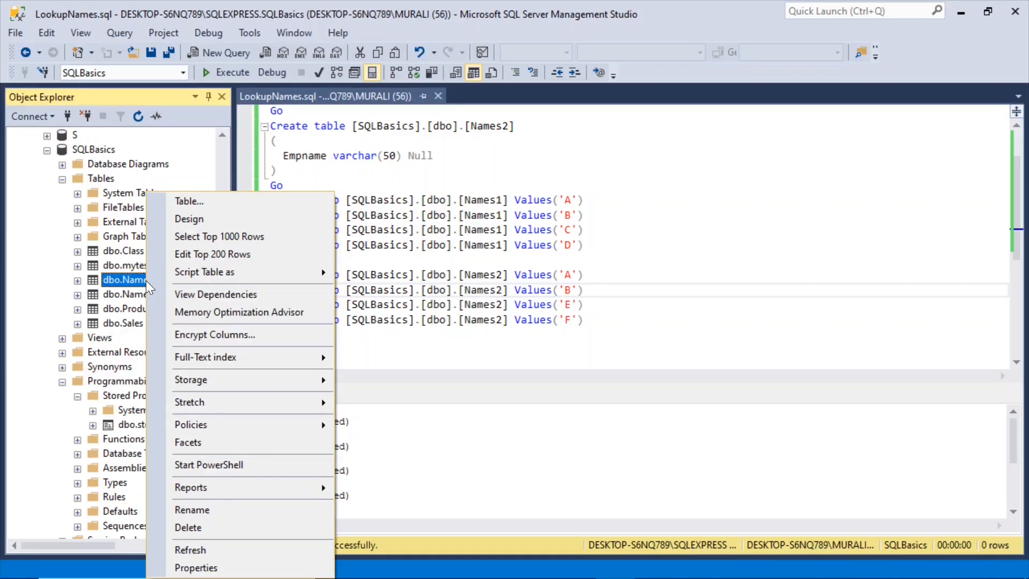
click(220, 240)
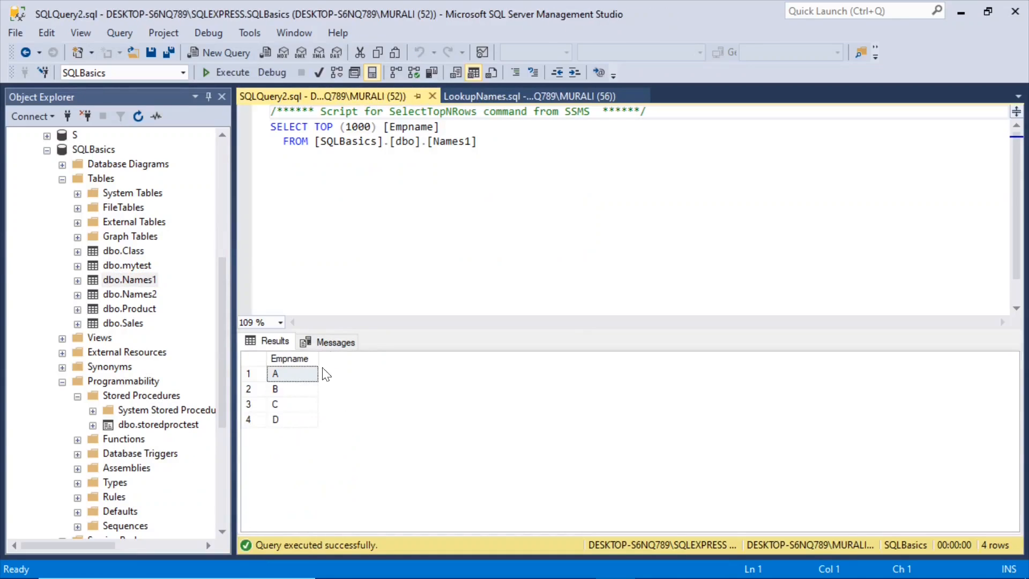
click(432, 97)
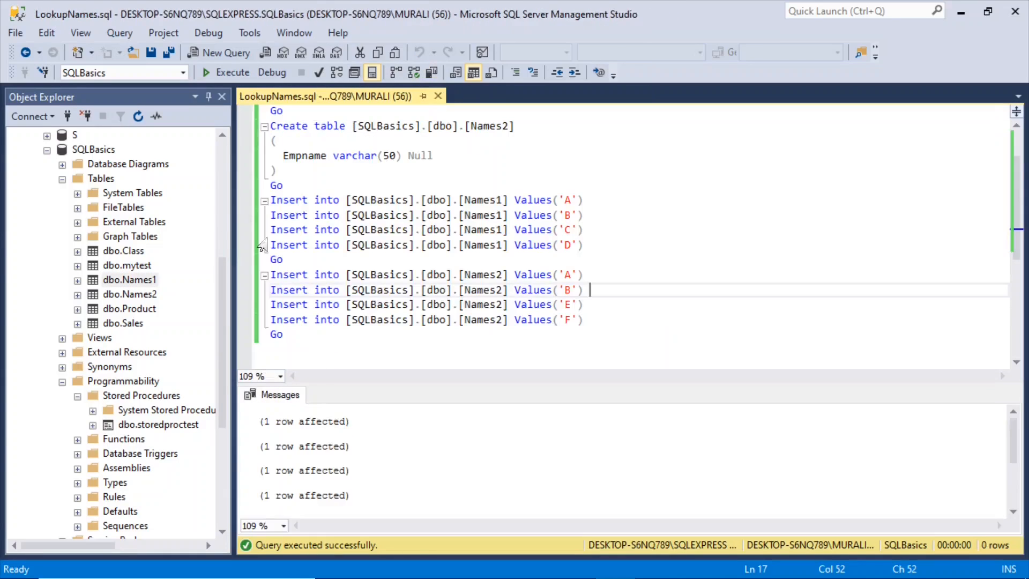
right_click(144, 295)
click(223, 236)
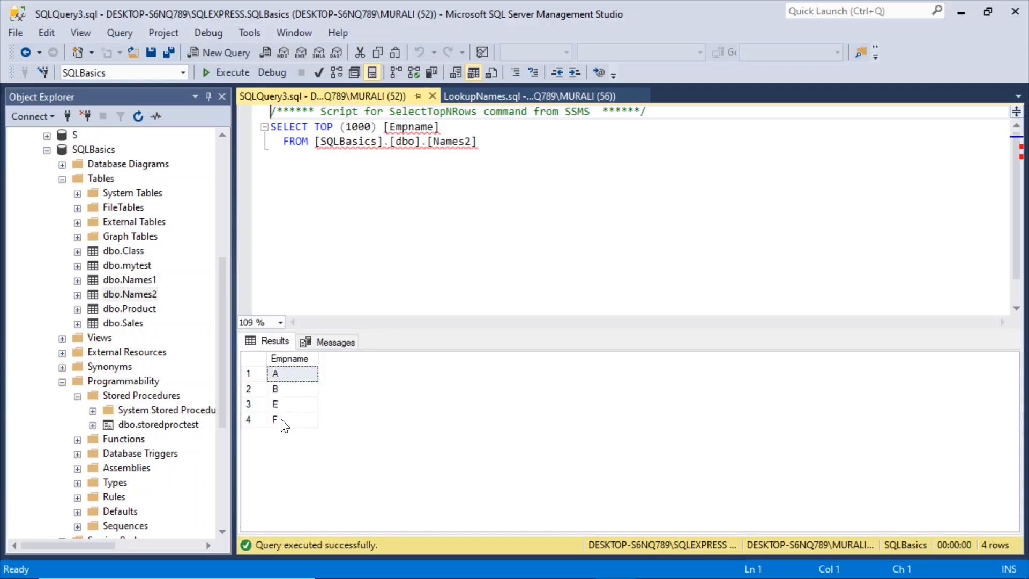
click(432, 96)
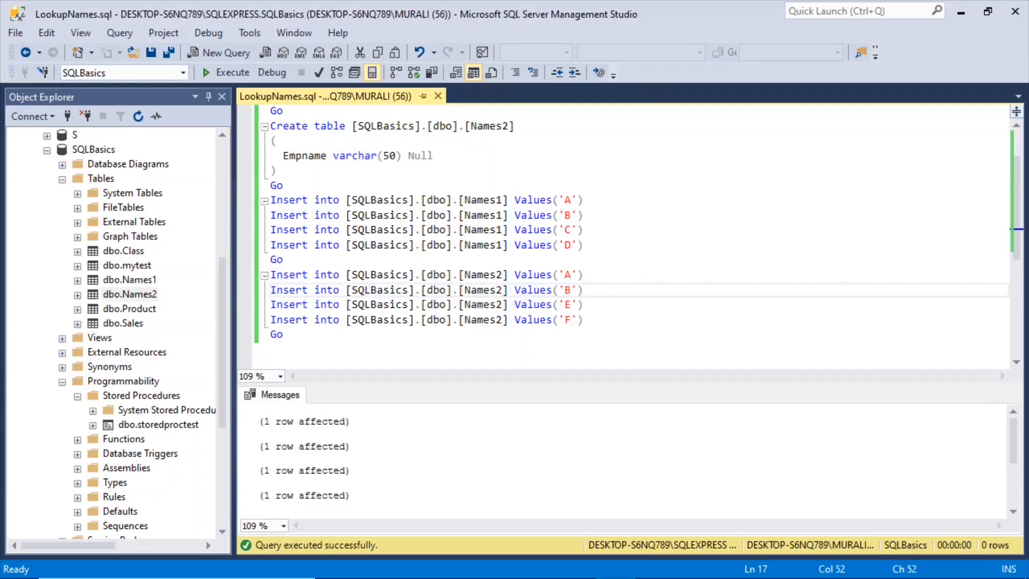
Step: Switch to Visual Studio, add a Data Flow Task to MyTestPackage.dtsx's control flow and open its data flow
click(961, 12)
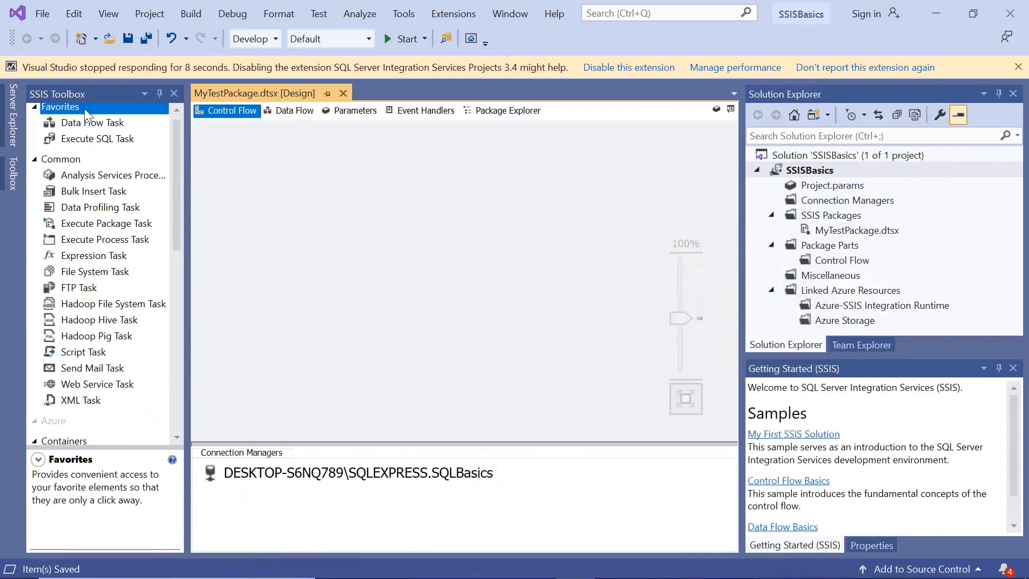
click(71, 128)
drag(70, 131, 231, 174)
drag(277, 198, 247, 157)
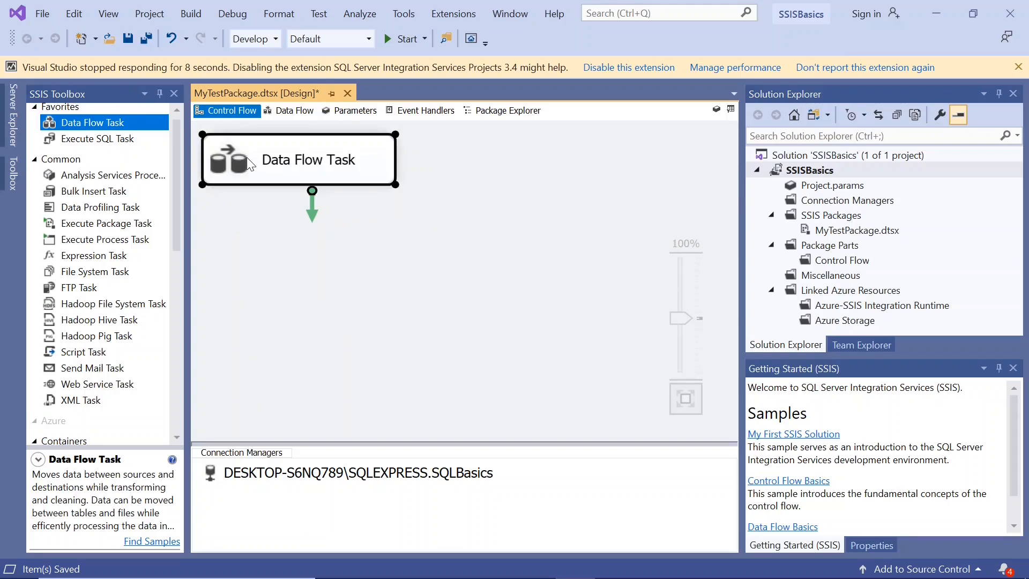
double_click(246, 156)
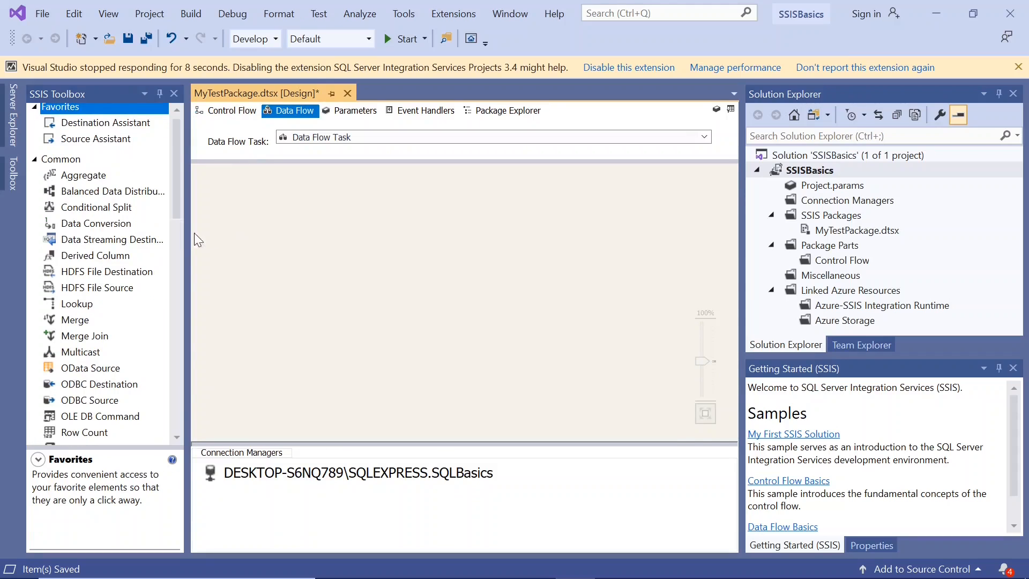
Step: Add an OLE DB Source near the upper-left corner of the data flow canvas
drag(181, 194, 166, 361)
click(103, 346)
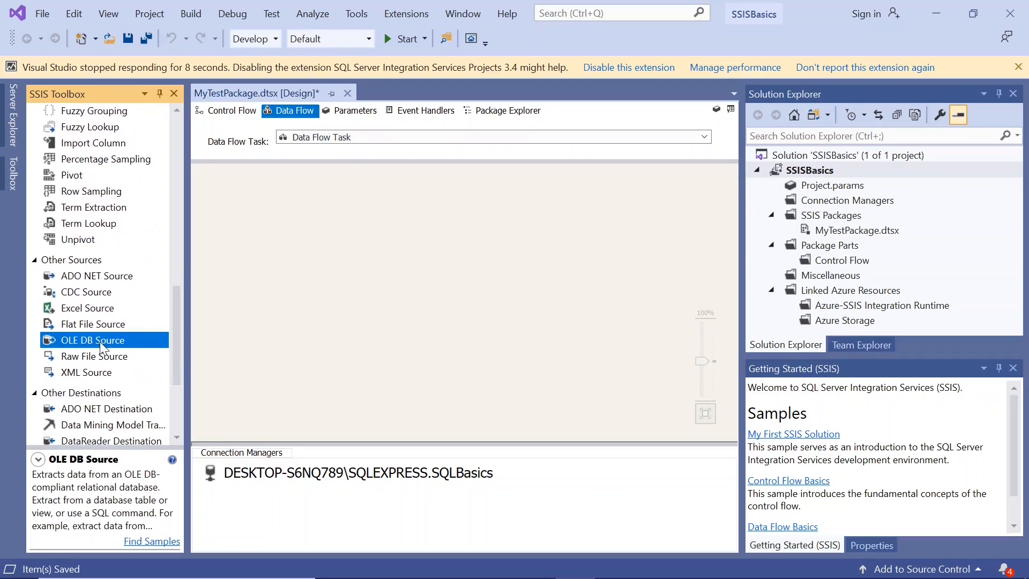
drag(333, 244, 245, 199)
Step: Configure the OLE DB Source to read the table [dbo].[Names1], check its columns and accept the settings
double_click(217, 196)
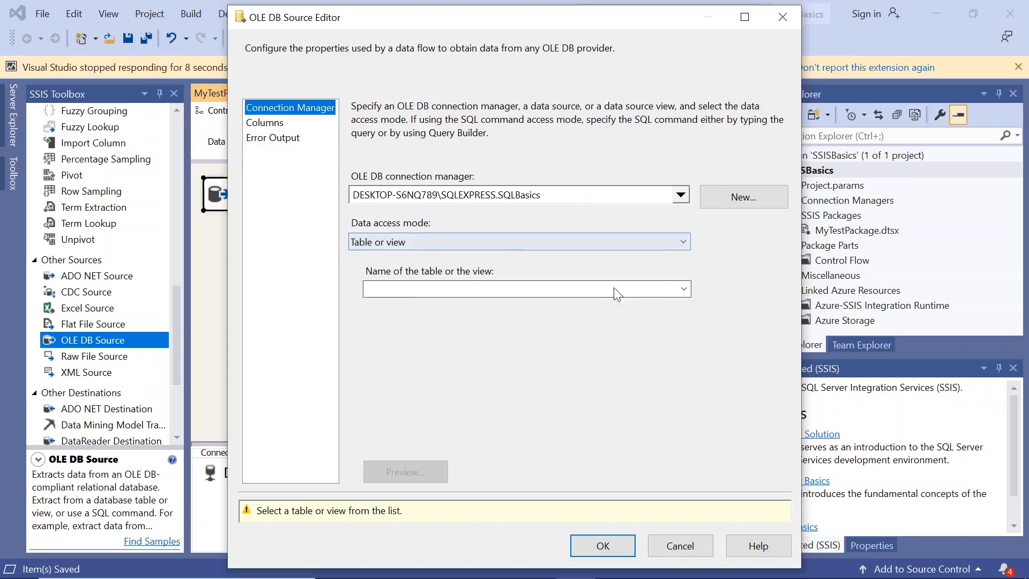
click(684, 292)
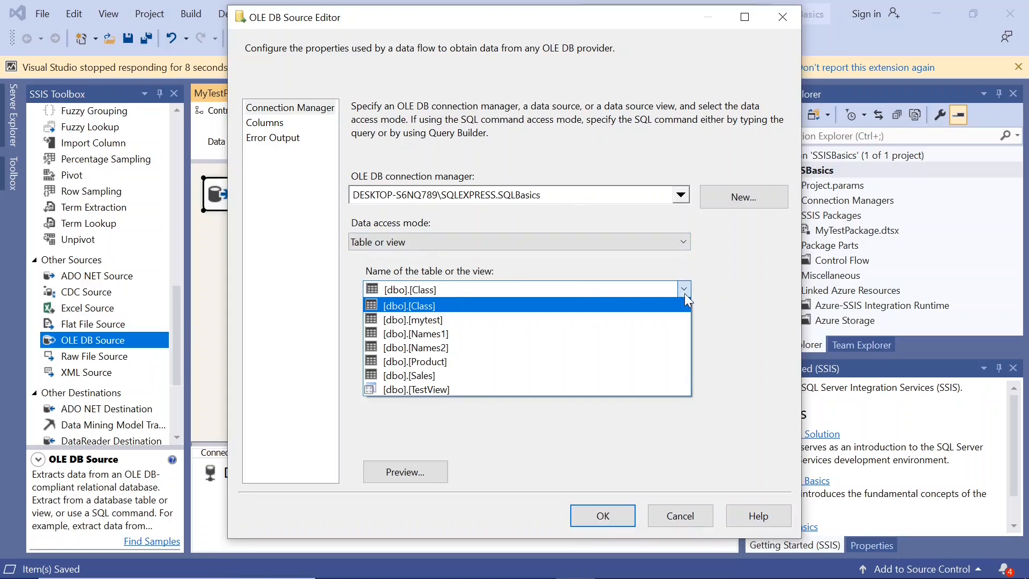
click(549, 331)
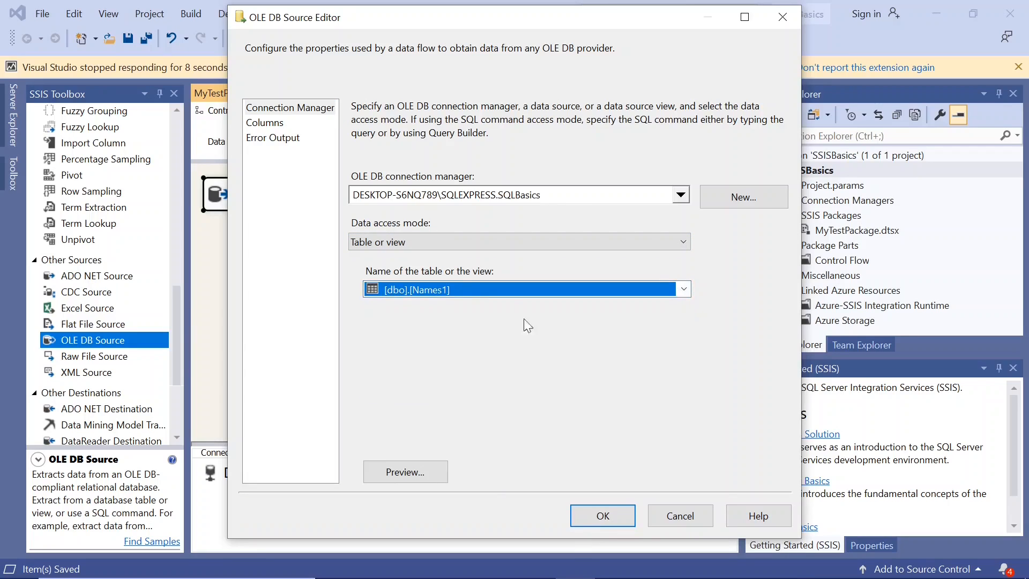
click(277, 126)
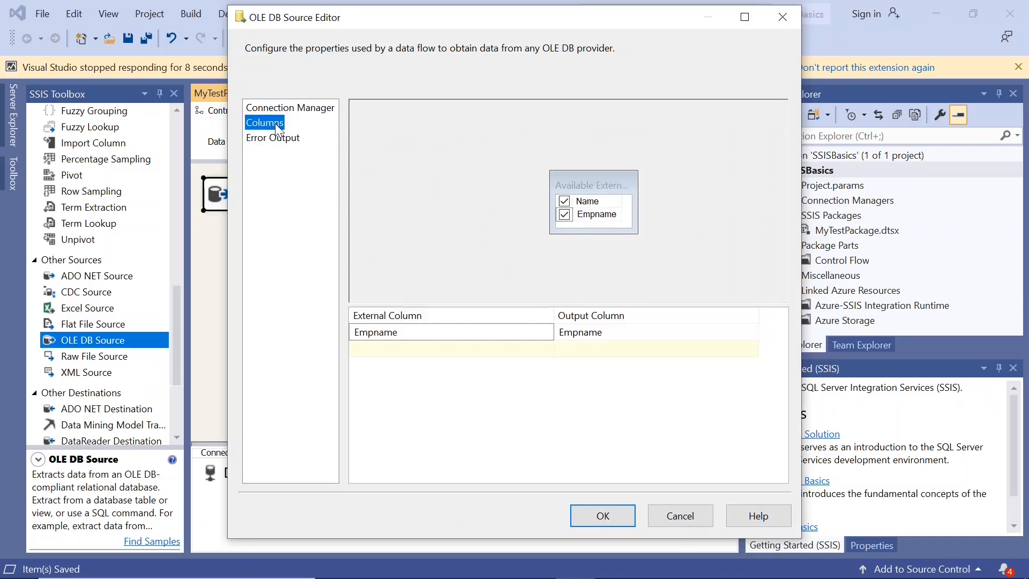
click(602, 516)
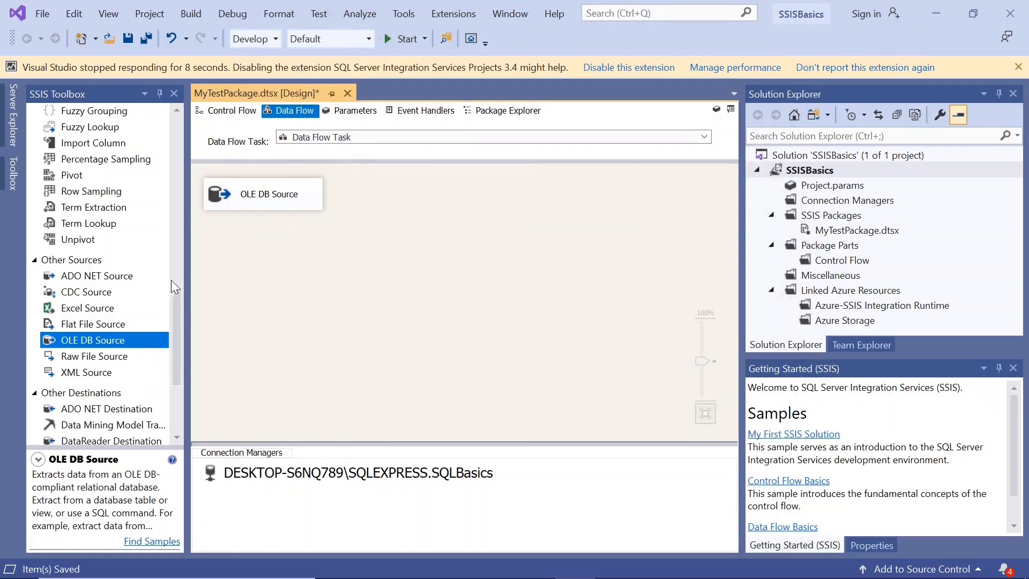
Step: Add a Lookup transformation below the OLE DB Source and connect the source's regular output to it
drag(176, 288, 182, 169)
drag(95, 185, 244, 270)
drag(289, 297, 248, 260)
click(250, 200)
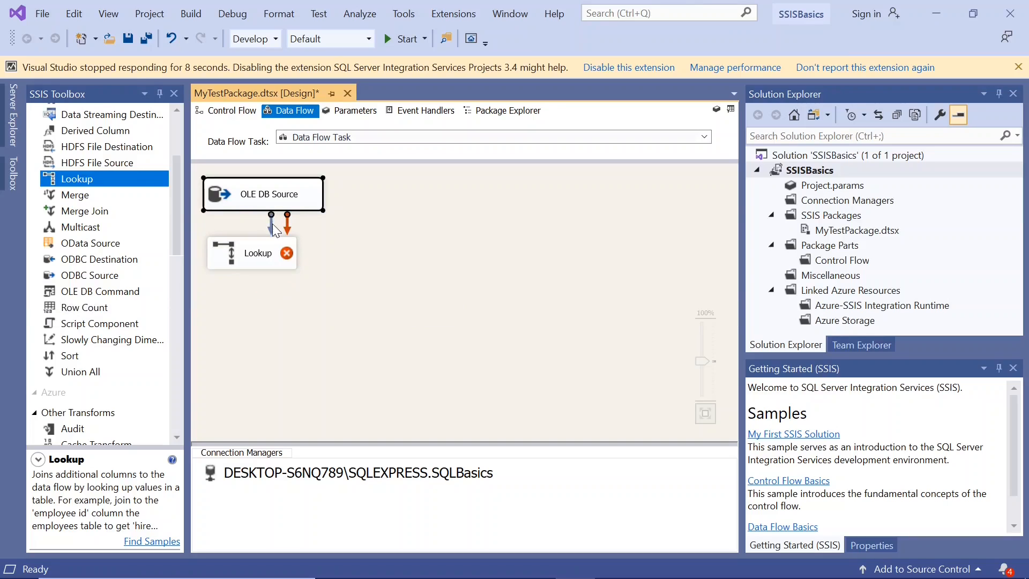
drag(272, 224, 261, 252)
click(261, 252)
Step: Set the Lookup transformation's reference table to [dbo].[Names2] using the existing SQLBasics OLE DB connection
double_click(210, 255)
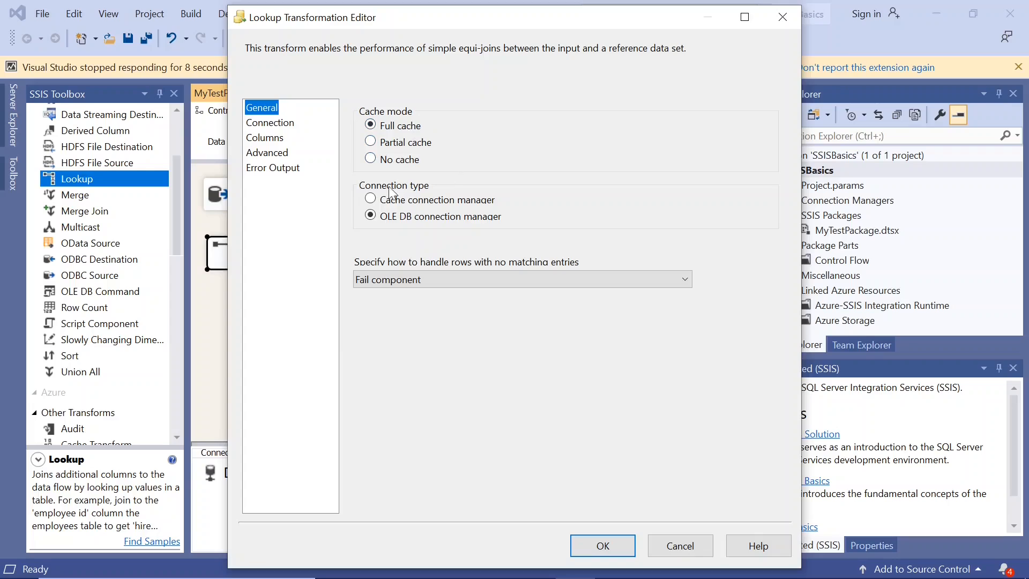
click(285, 124)
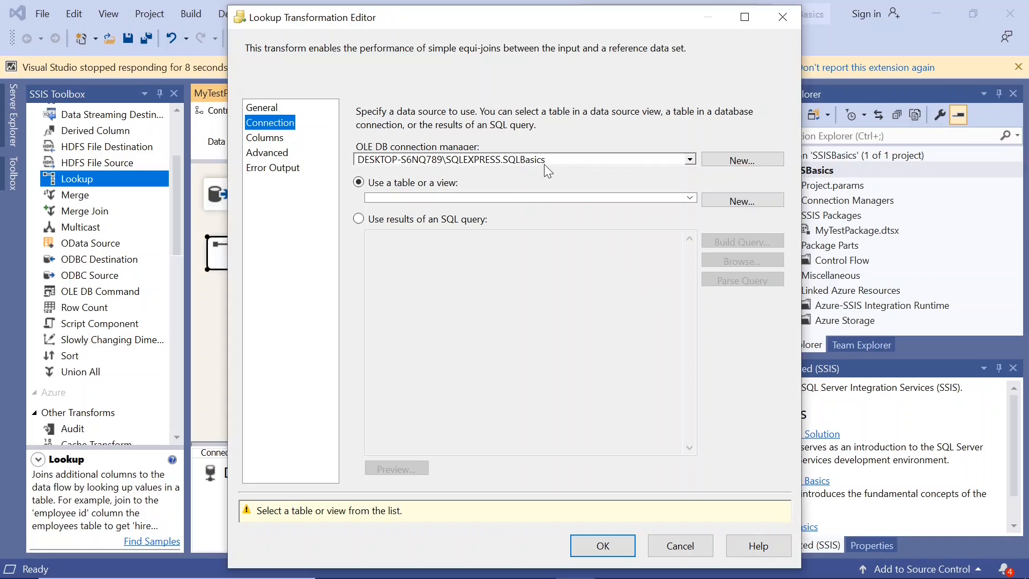
click(690, 198)
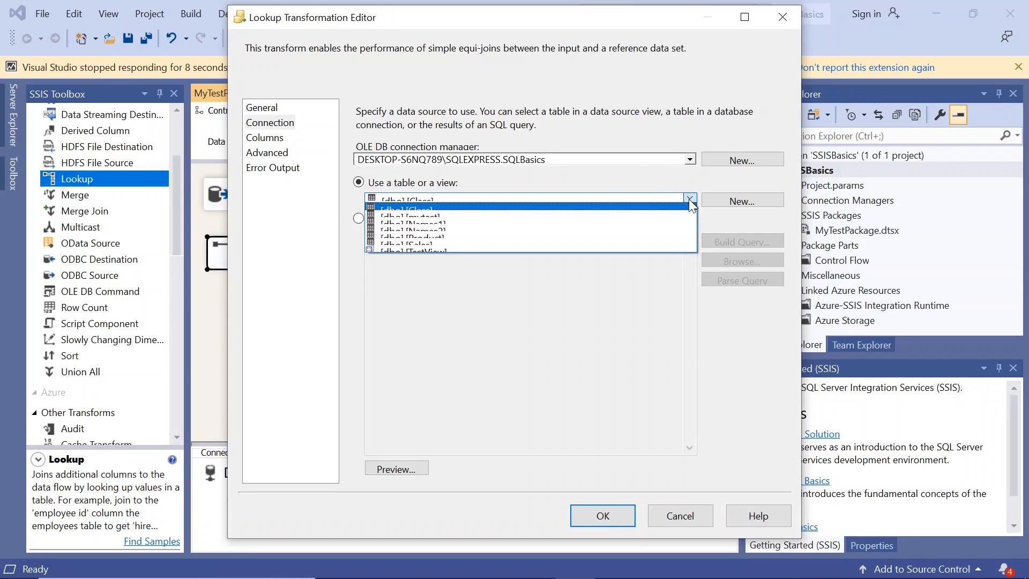
click(677, 229)
click(745, 17)
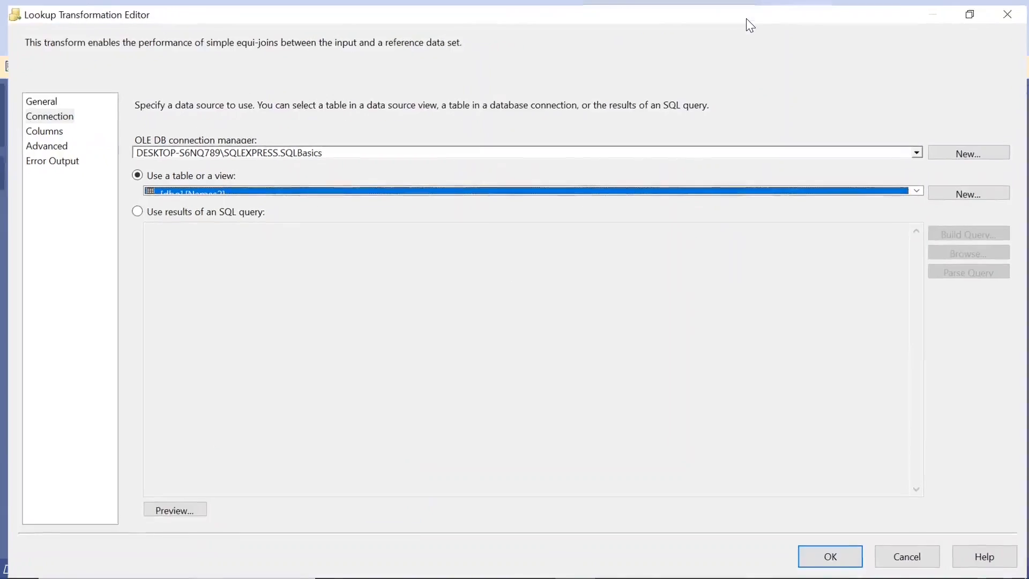
click(920, 194)
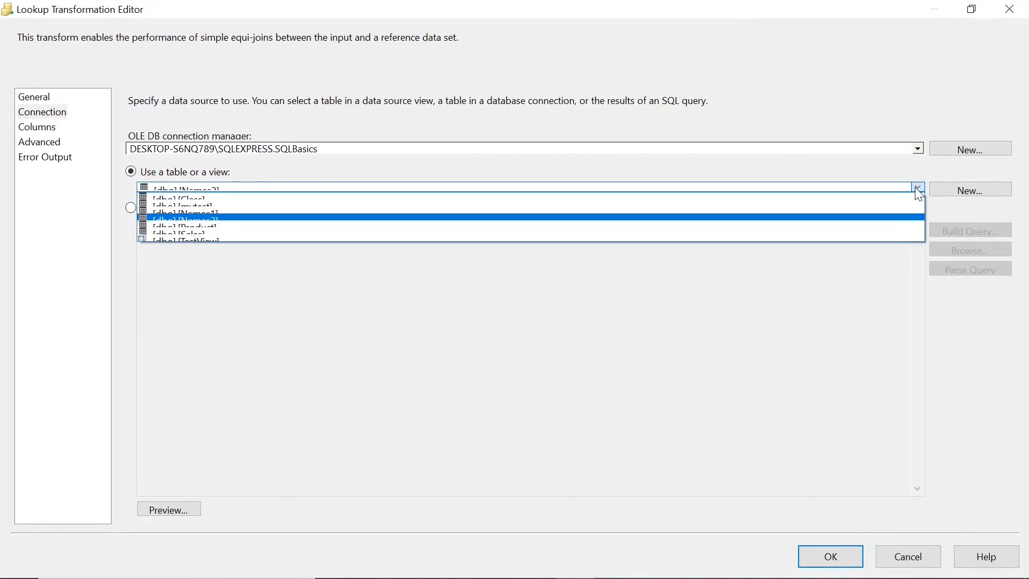
click(560, 218)
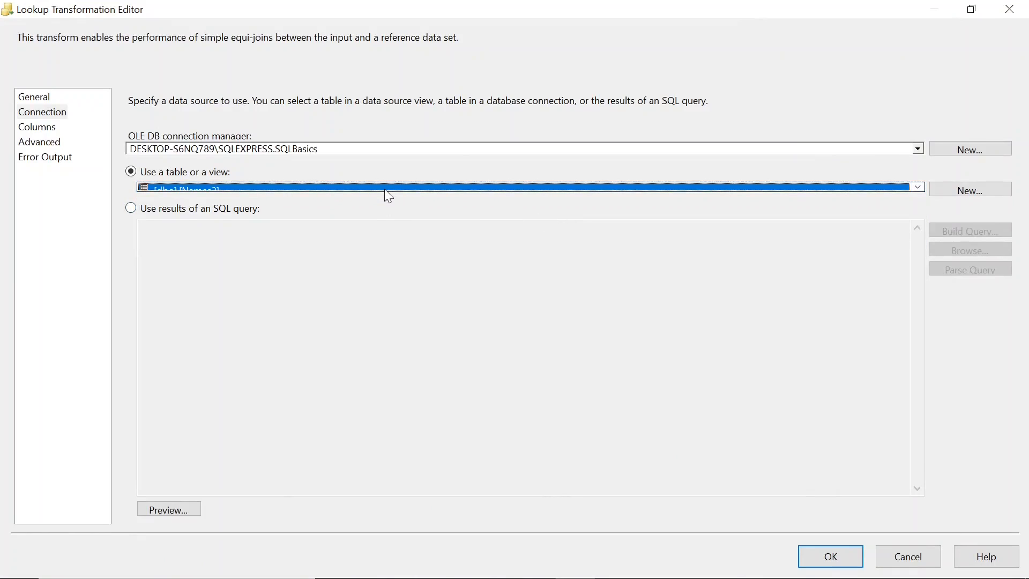
click(971, 8)
Step: Map the Empname input column to the Empname lookup column in the Lookup's column mappings
click(264, 139)
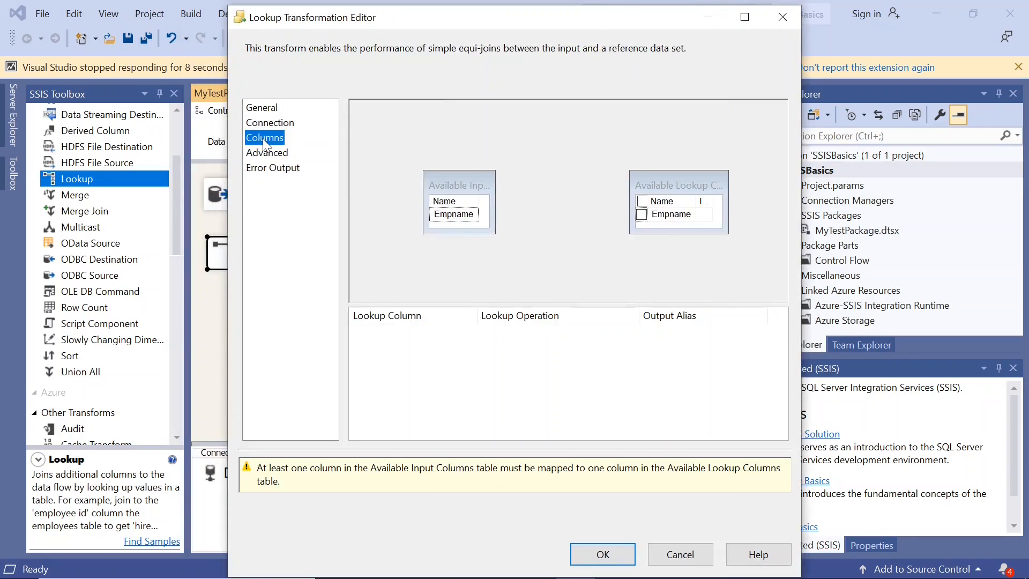
click(469, 217)
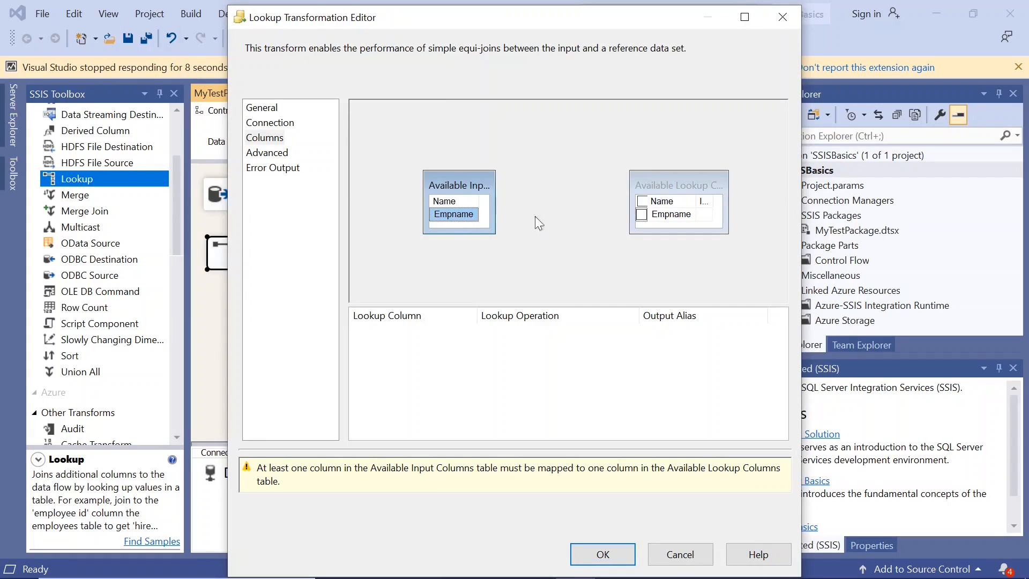
mouse_move(490, 184)
mouse_down()
mouse_move(519, 182)
mouse_move(496, 184)
mouse_up()
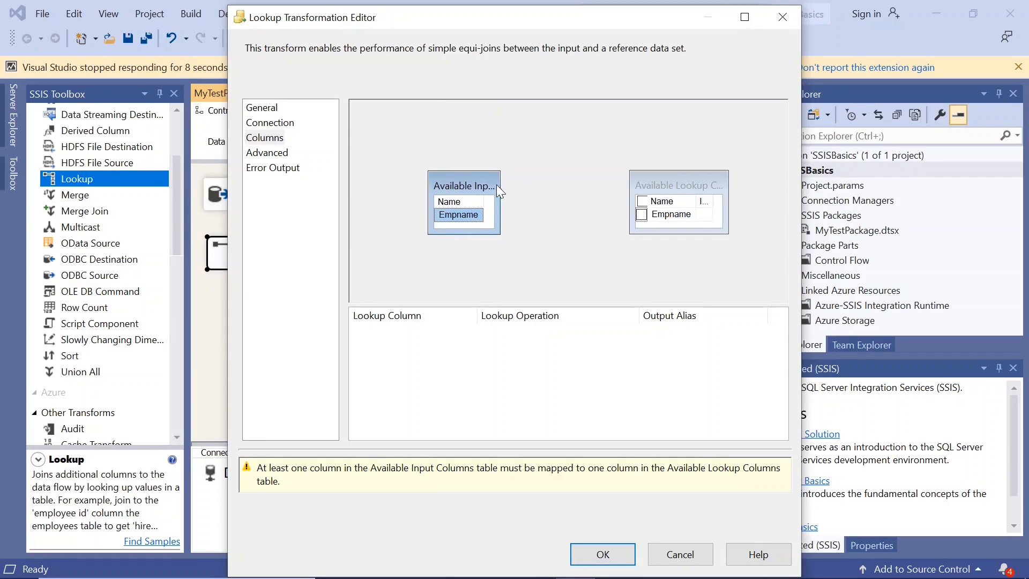
click(471, 247)
click(473, 217)
drag(474, 217, 650, 218)
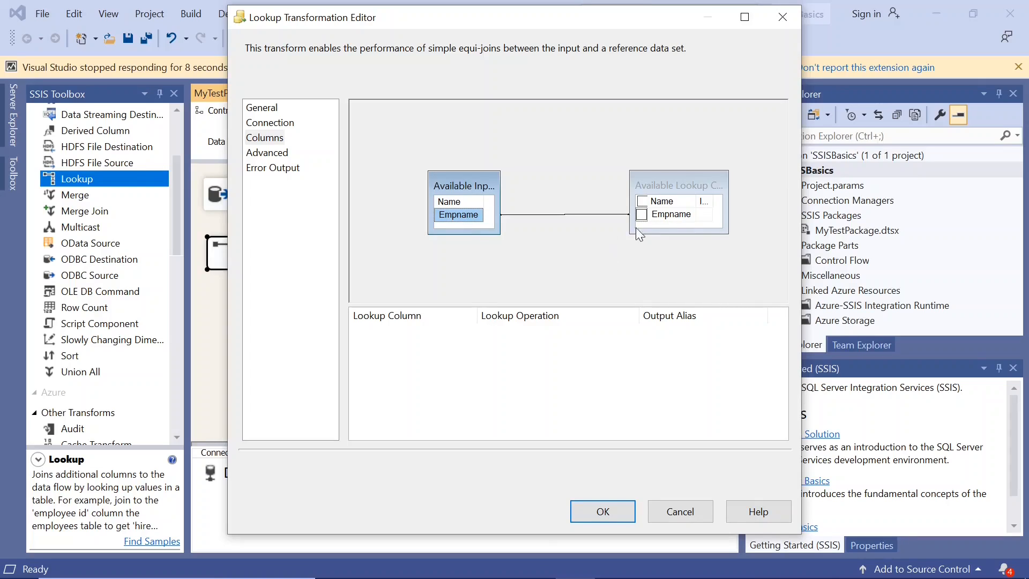
Step: Widen the available lookup columns box, include Empname as a new output column and accept the Lookup settings
drag(728, 202, 767, 197)
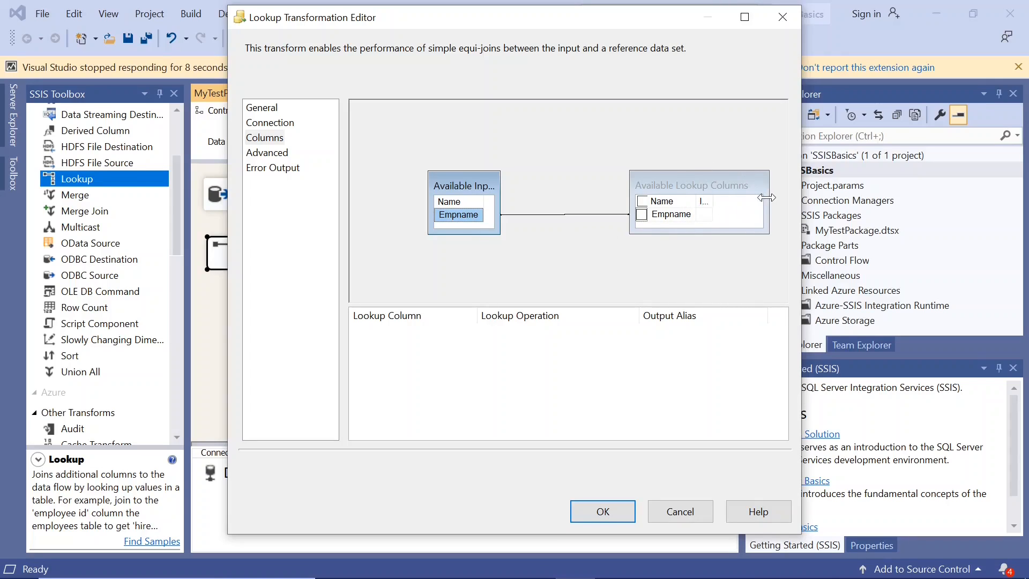
click(706, 201)
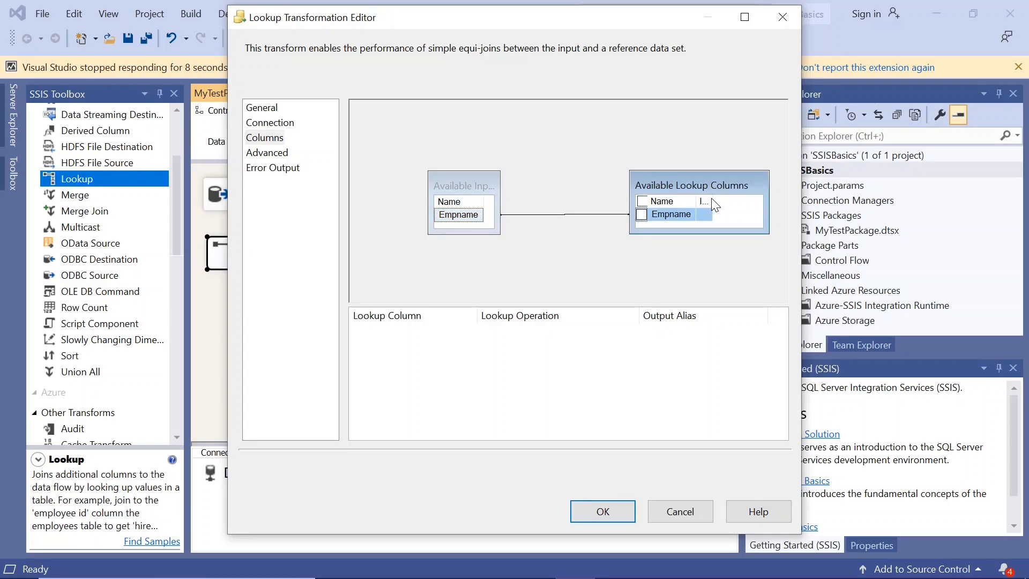
click(642, 215)
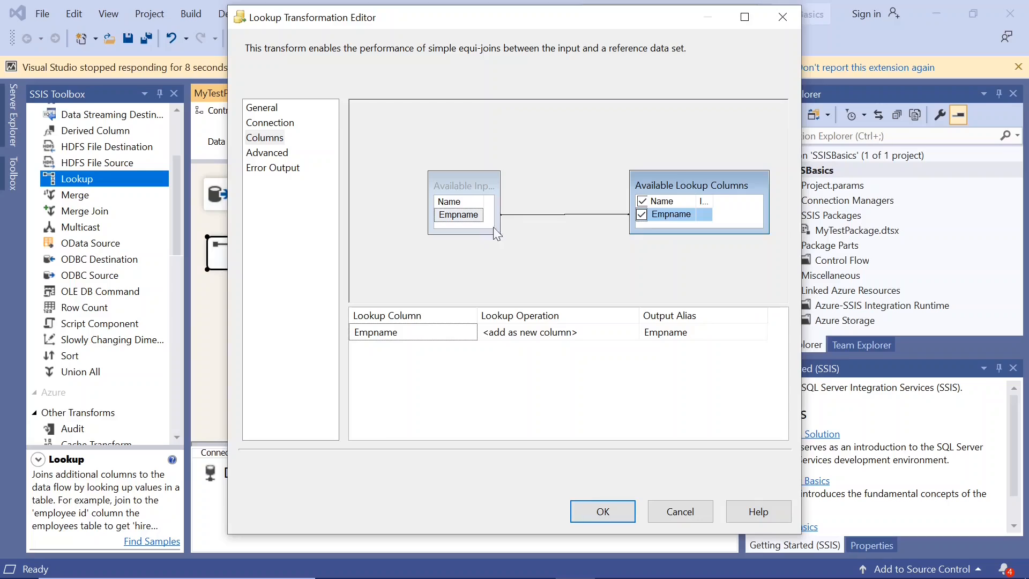
click(604, 512)
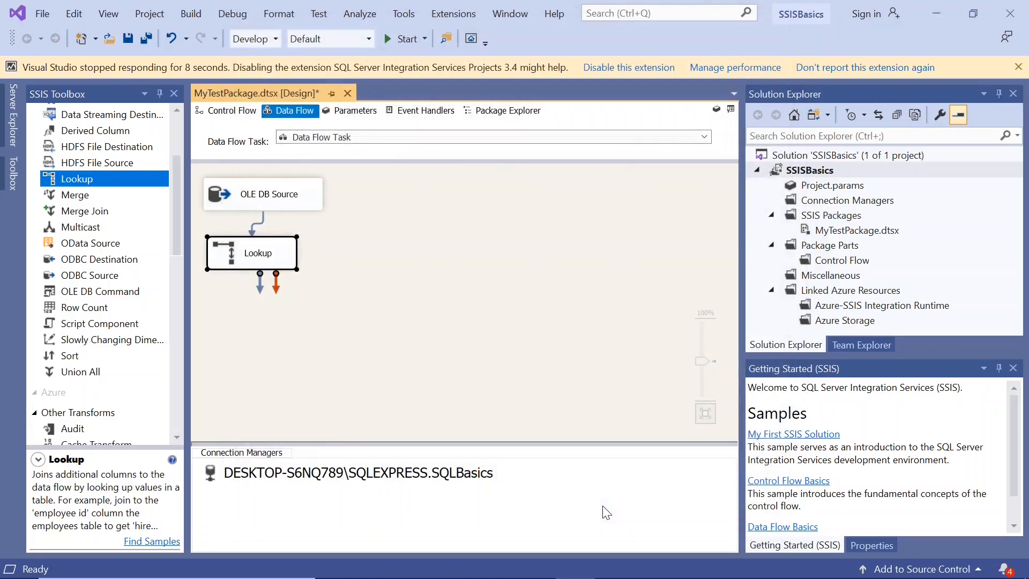
Step: Set the Lookup to handle rows with no matching entries with "Redirect rows to no match output" and accept
double_click(224, 254)
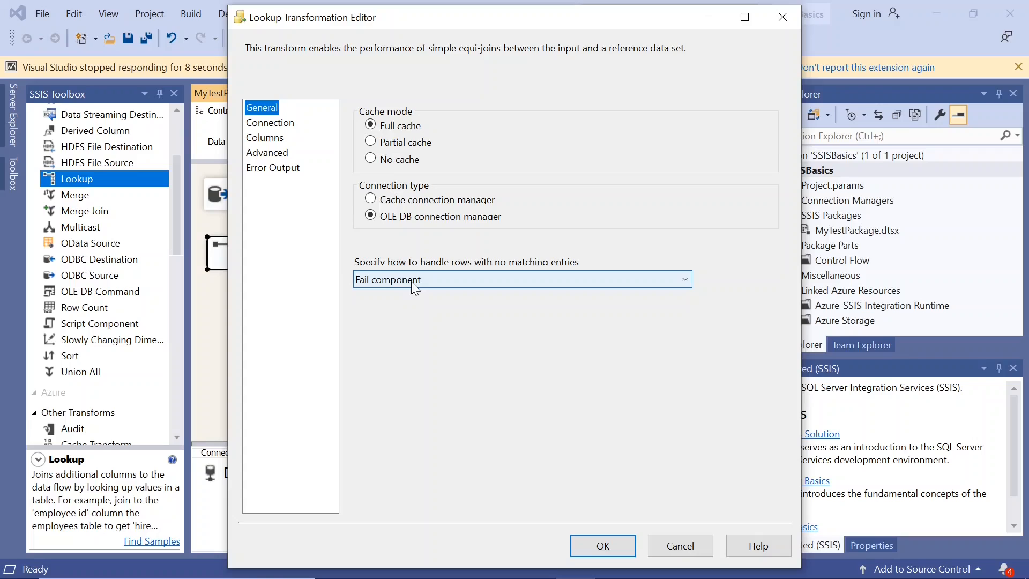
click(485, 282)
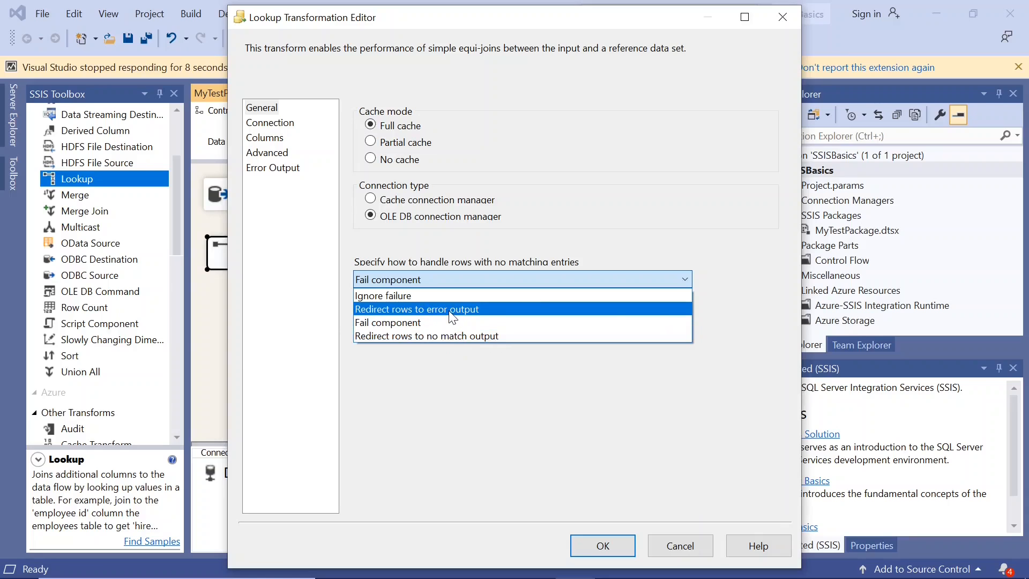
click(483, 336)
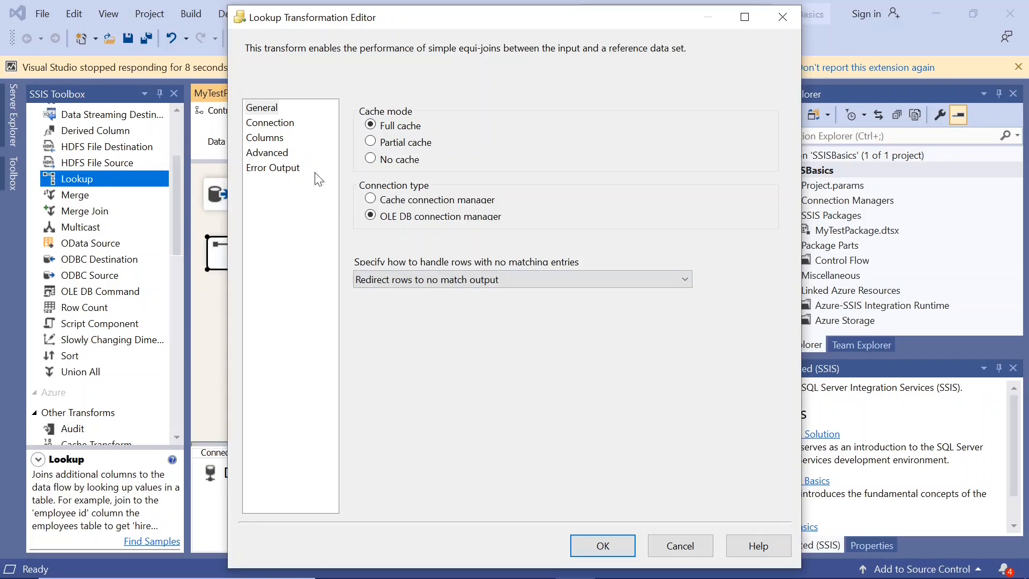
click(598, 549)
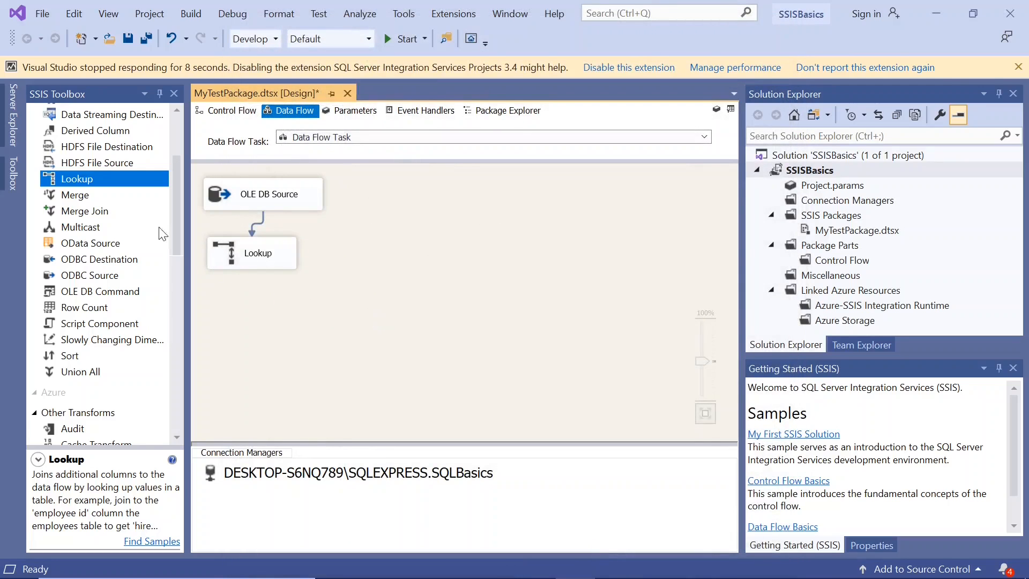
Step: Add two Derived Column transformations side by side below the Lookup on the data flow canvas
mouse_move(173, 241)
mouse_down()
mouse_move(175, 189)
mouse_move(175, 225)
mouse_up()
drag(80, 186, 217, 324)
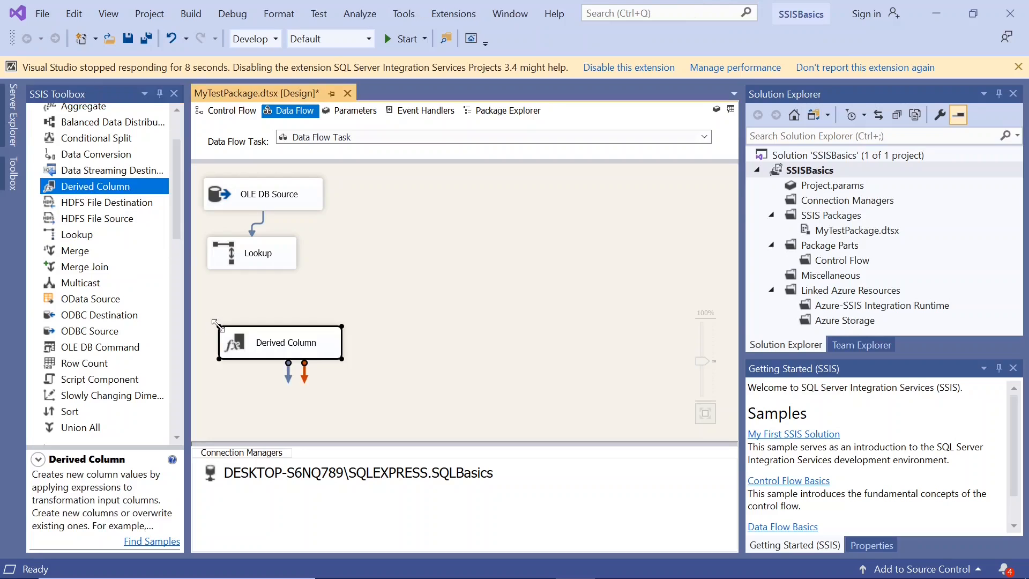
click(104, 188)
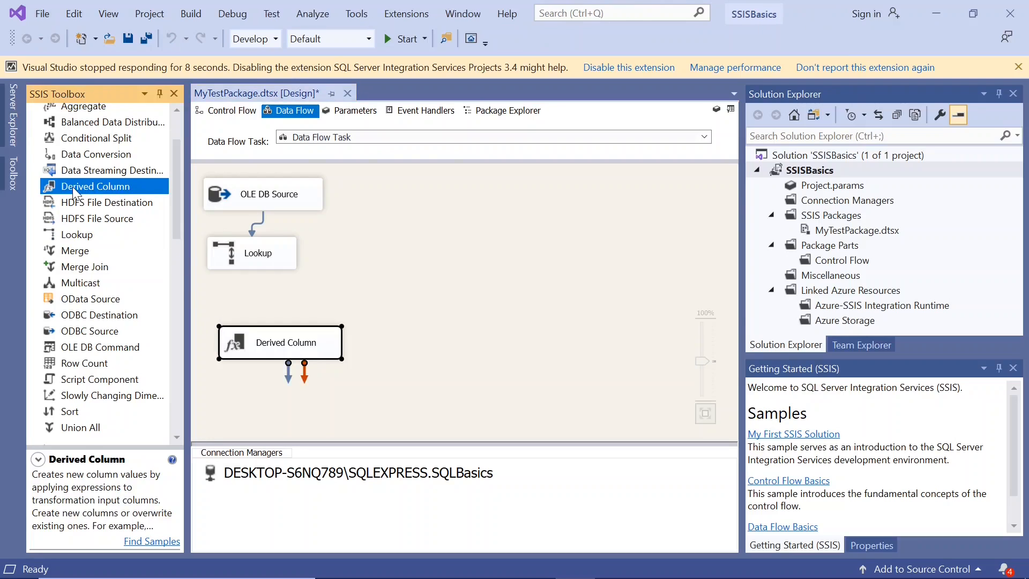
drag(91, 193, 413, 352)
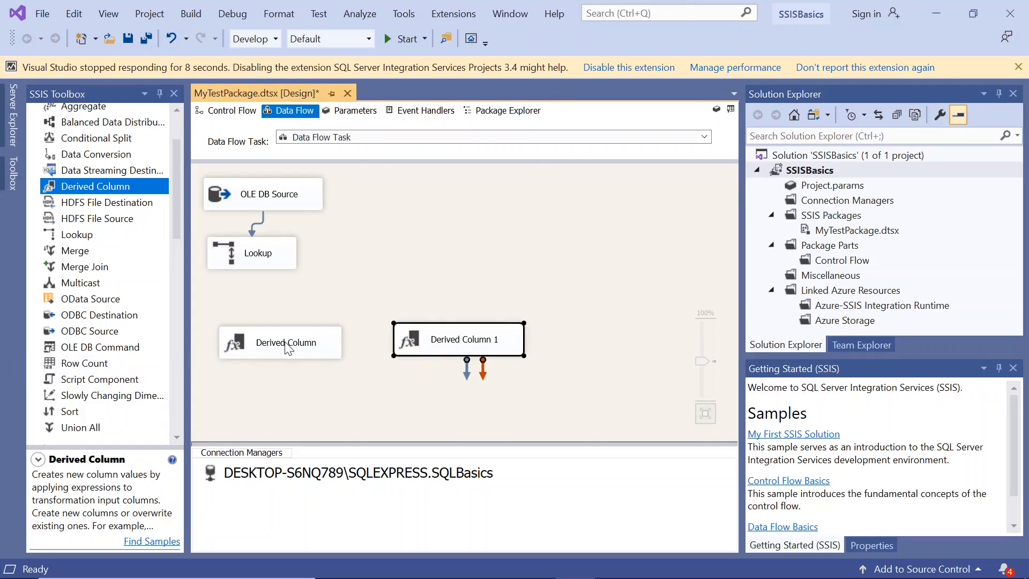
drag(284, 351, 270, 331)
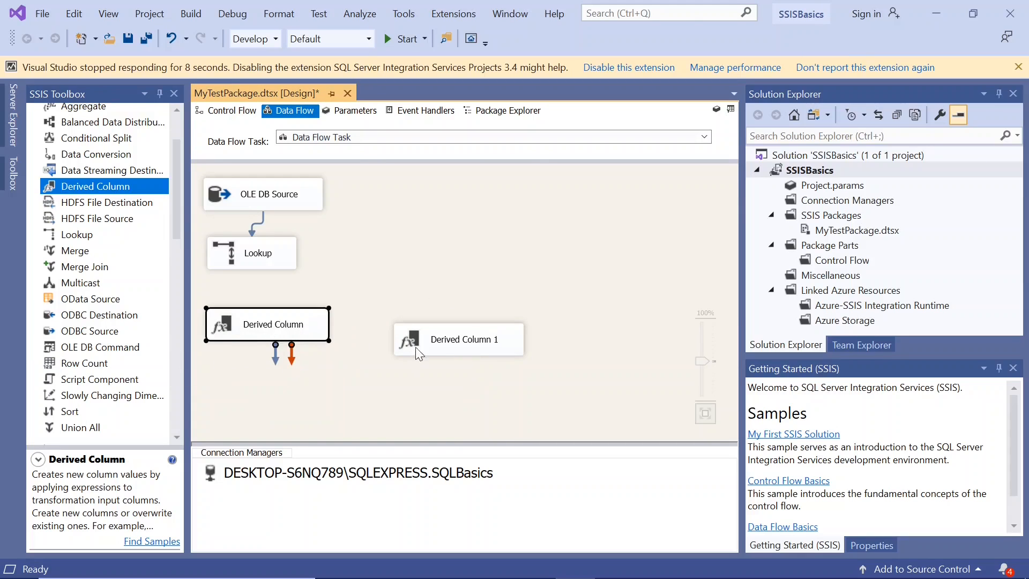
drag(427, 348, 427, 330)
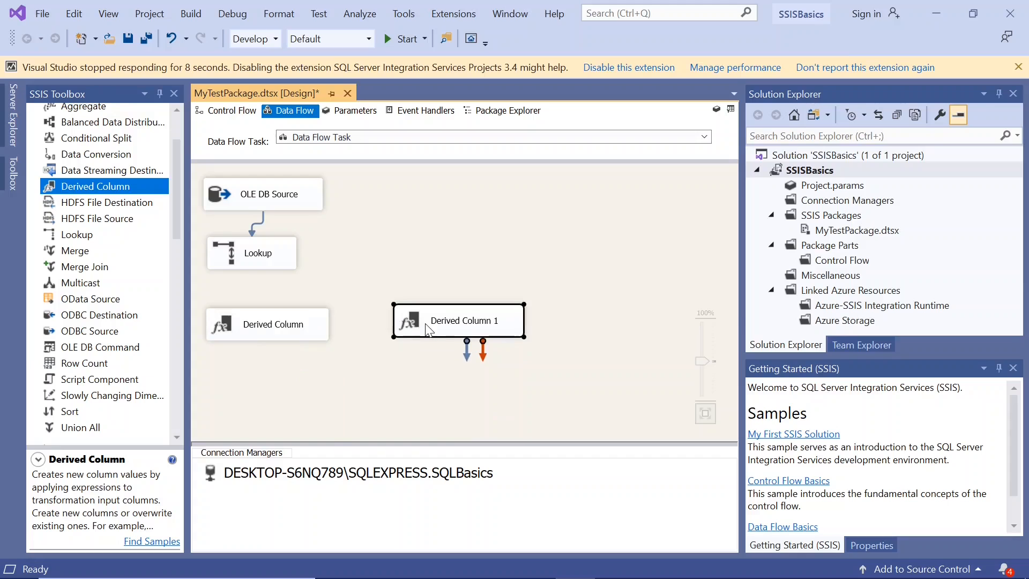
Step: Connect the Lookup Match Output to the first Derived Column directly below the Lookup
click(245, 258)
drag(261, 291, 263, 333)
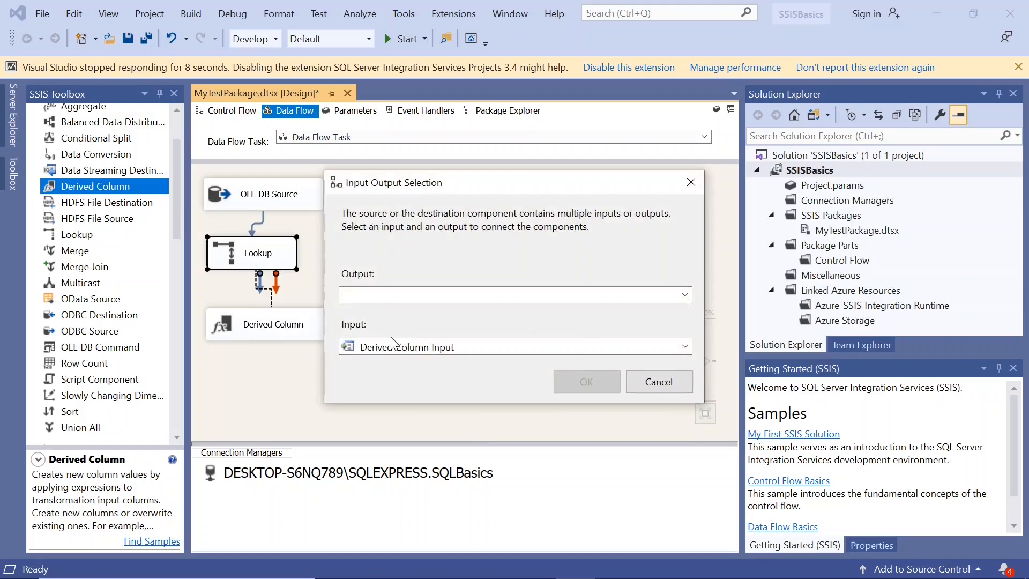
click(686, 295)
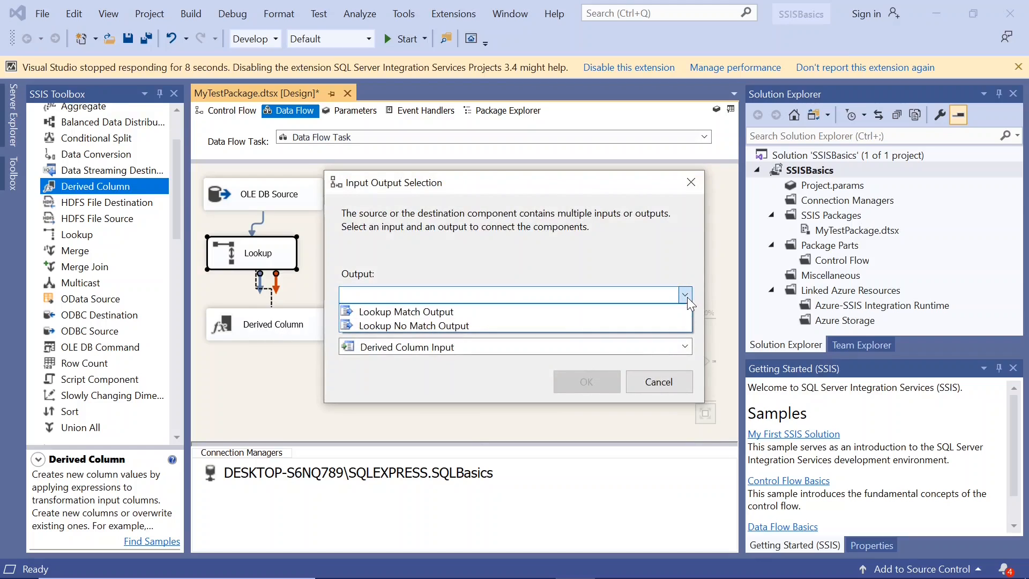
click(565, 314)
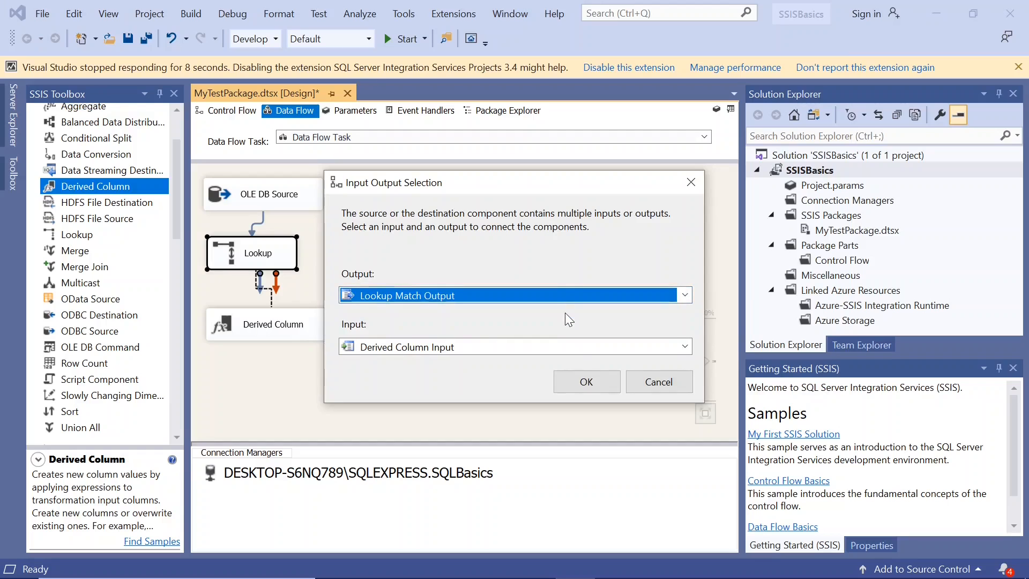
click(575, 386)
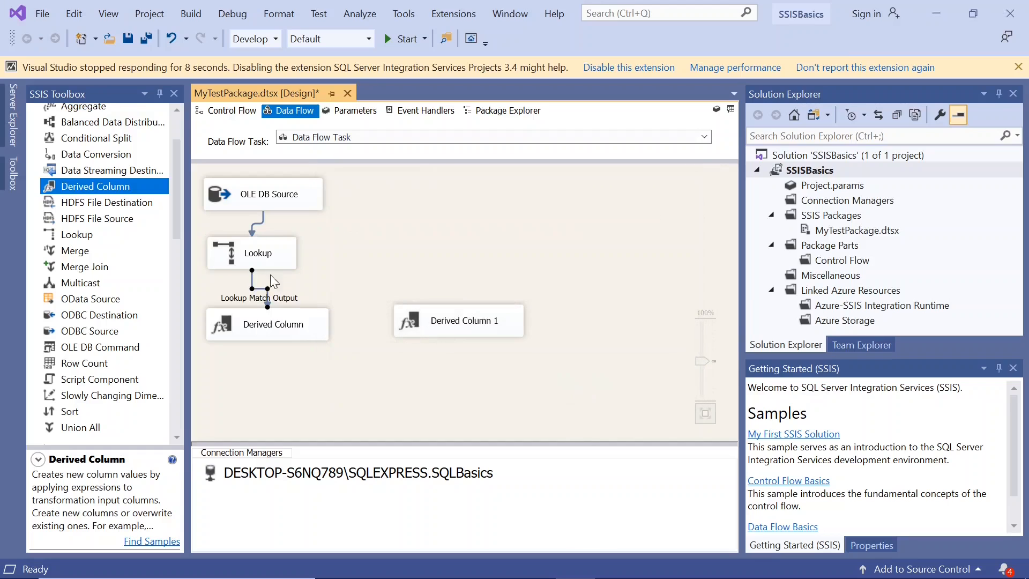
Step: Connect the Lookup No Match Output to the second Derived Column transformation
click(253, 265)
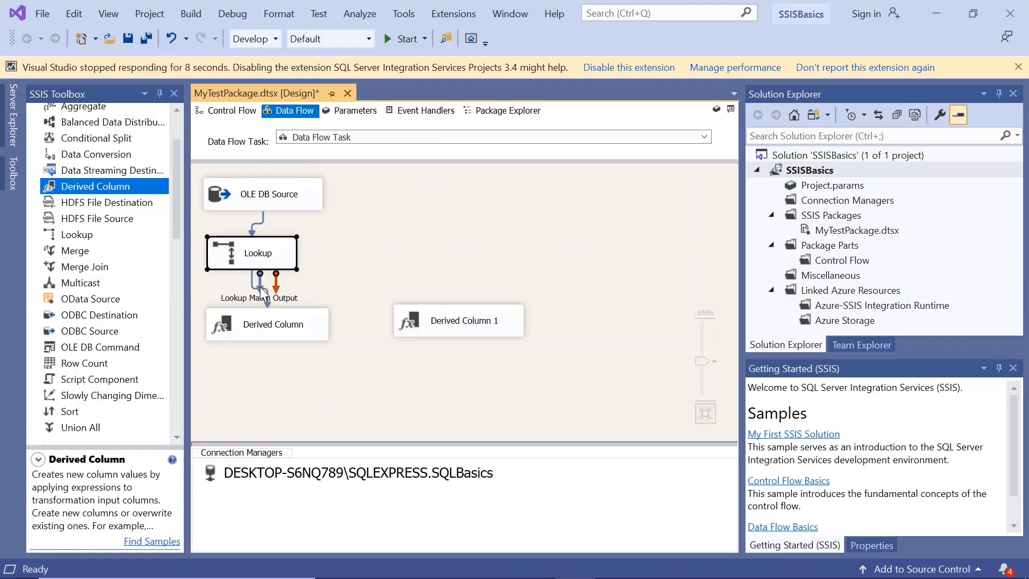
drag(261, 289, 460, 319)
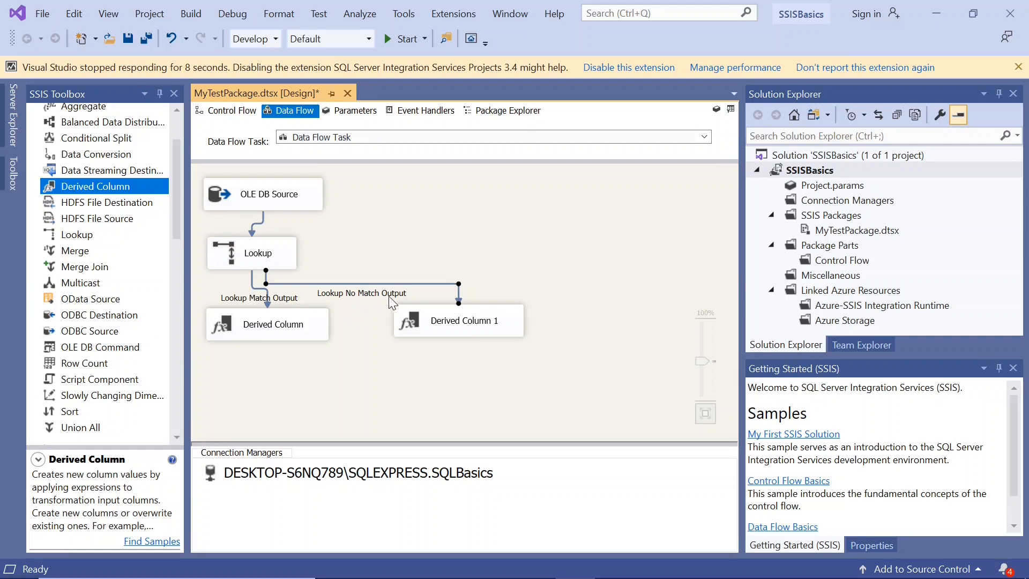
click(239, 324)
click(457, 323)
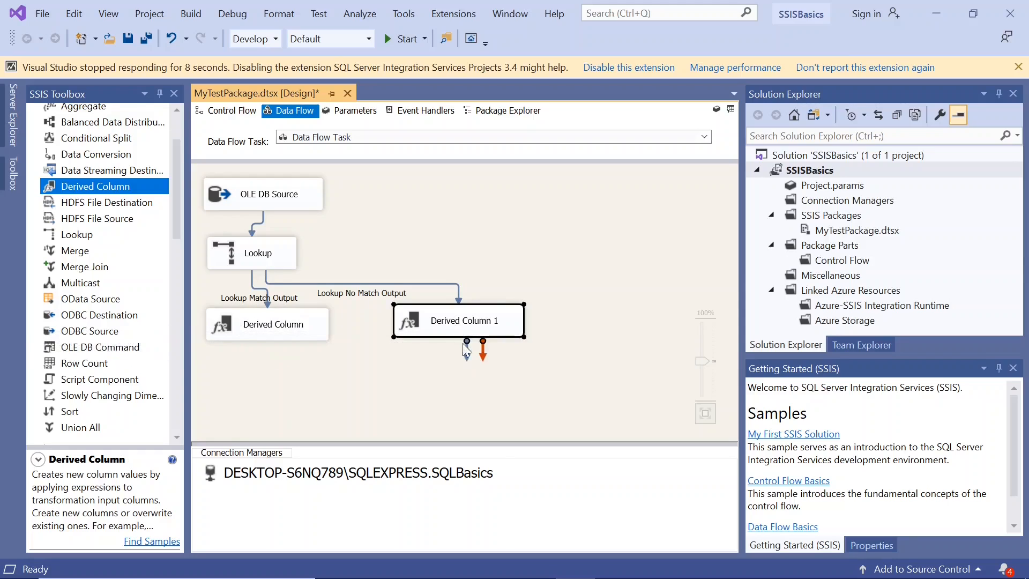
Step: Save the package and move the two Derived Column transformations farther apart below the Lookup
drag(422, 319, 447, 319)
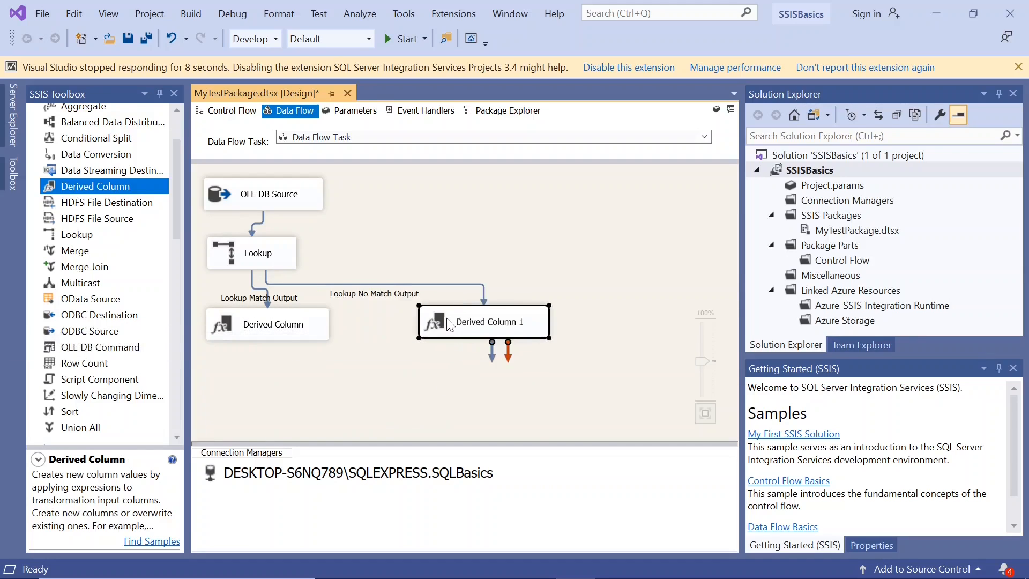
click(401, 358)
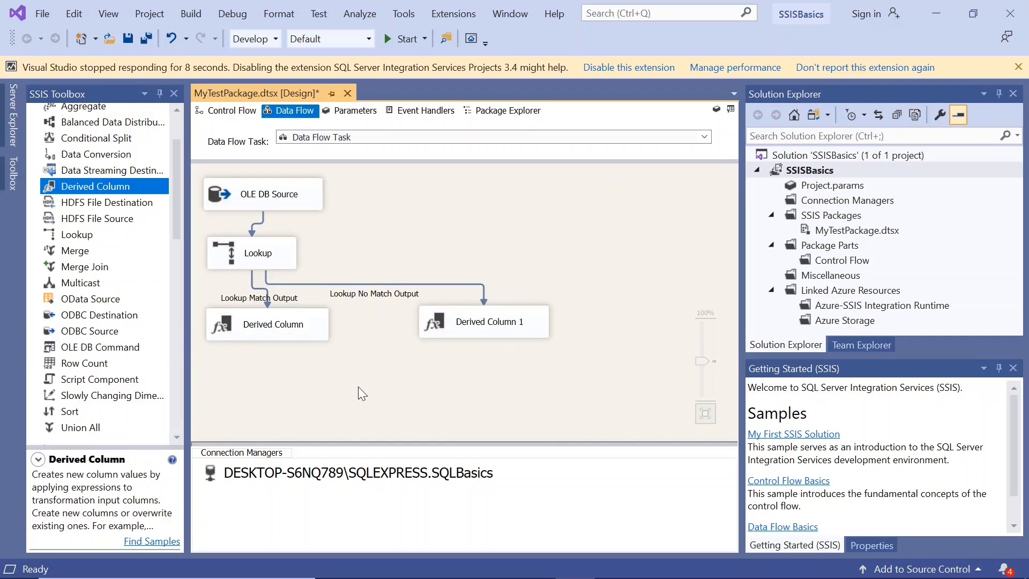
click(128, 39)
drag(456, 325, 520, 333)
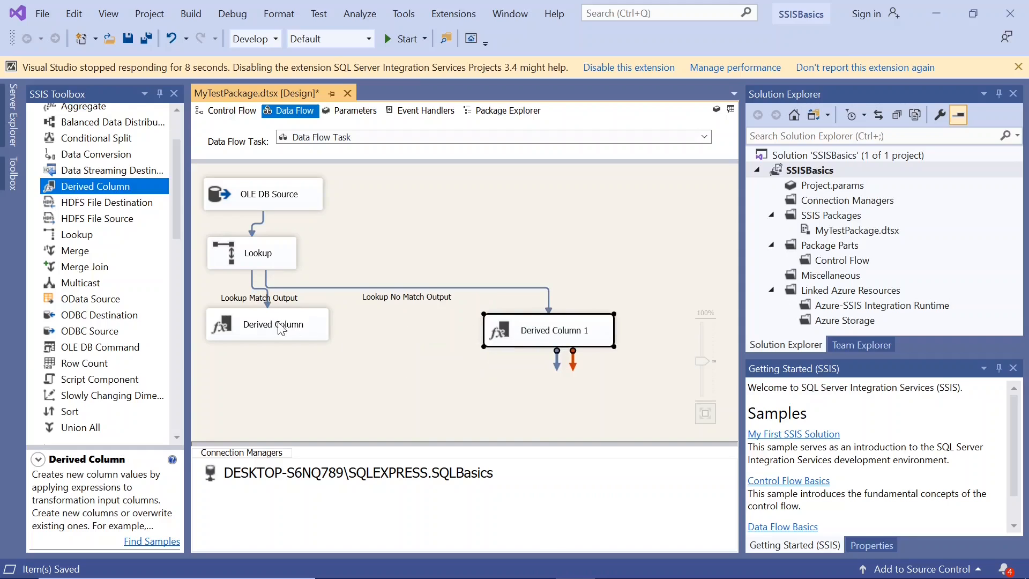
drag(267, 331, 237, 372)
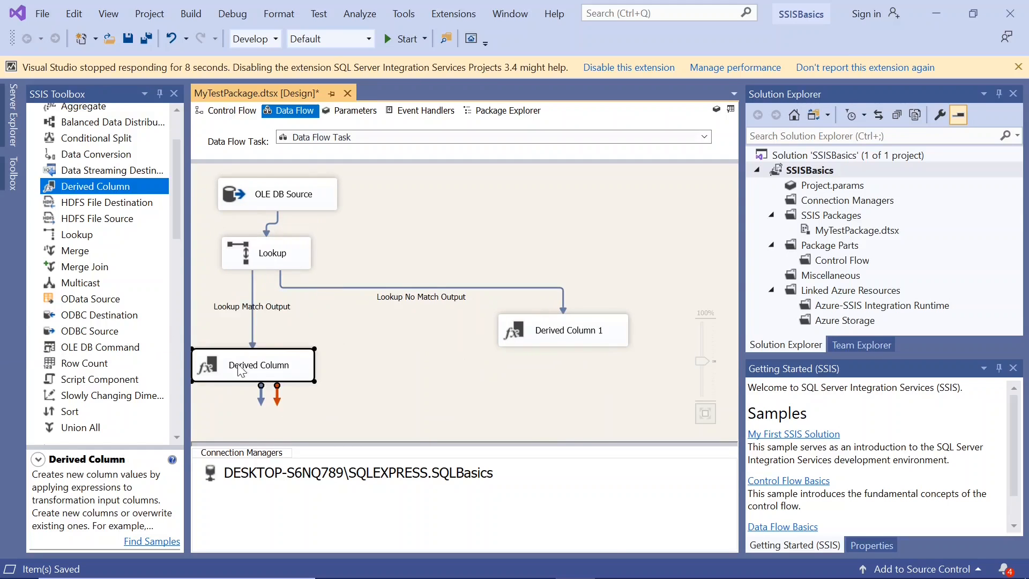
Step: Enable data viewers on the Lookup Match Output and Lookup No Match Output paths
right_click(251, 303)
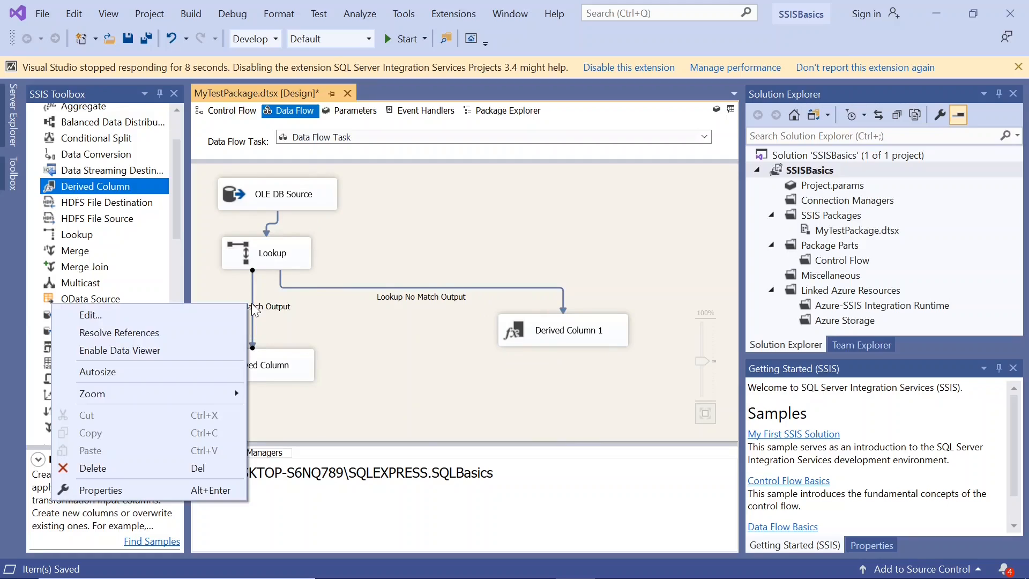
click(173, 350)
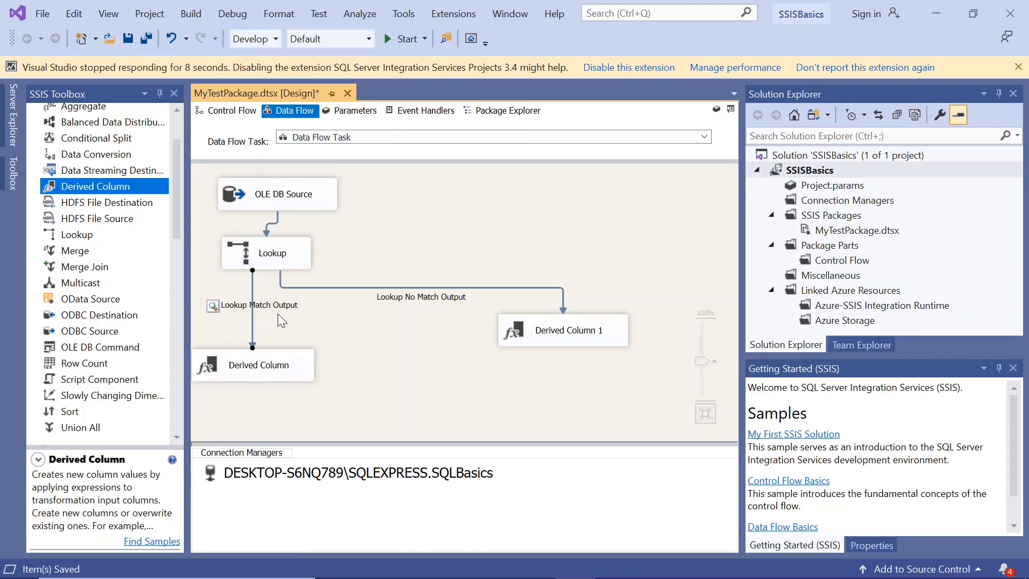
right_click(393, 288)
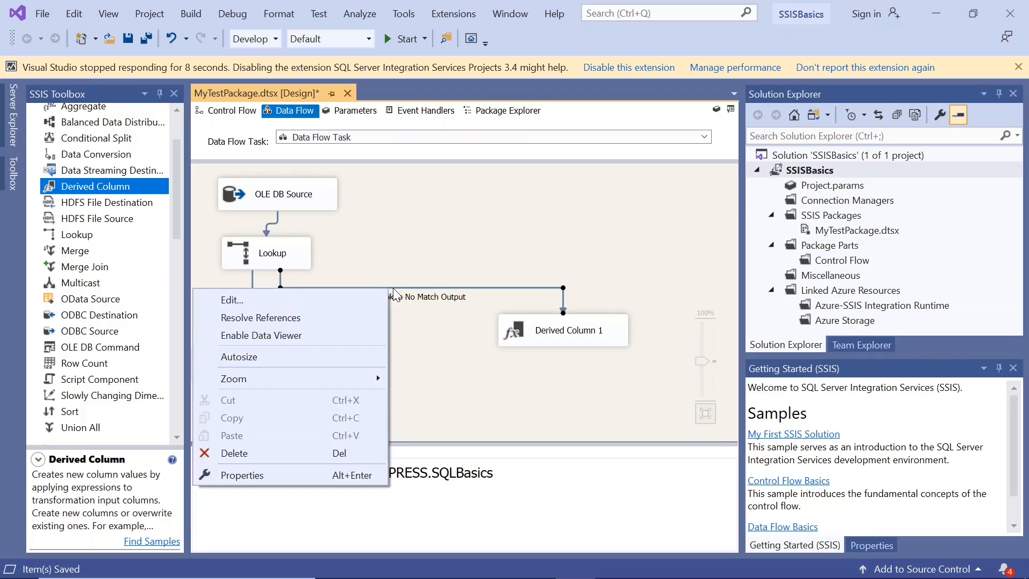
click(328, 334)
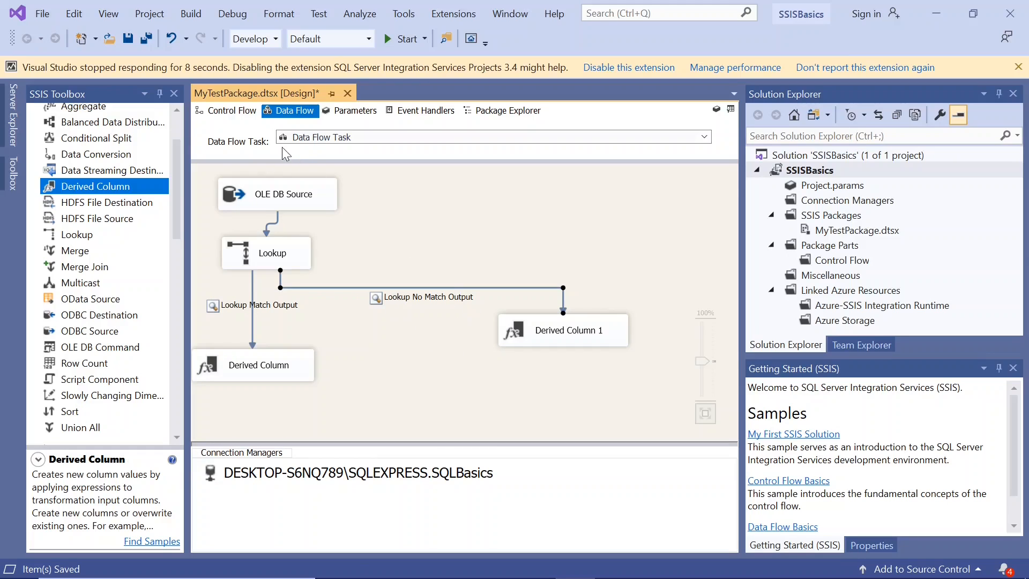
Step: Save and run the package, and examine the rows in the Lookup No Match Output data viewer before closing it
click(129, 39)
click(388, 40)
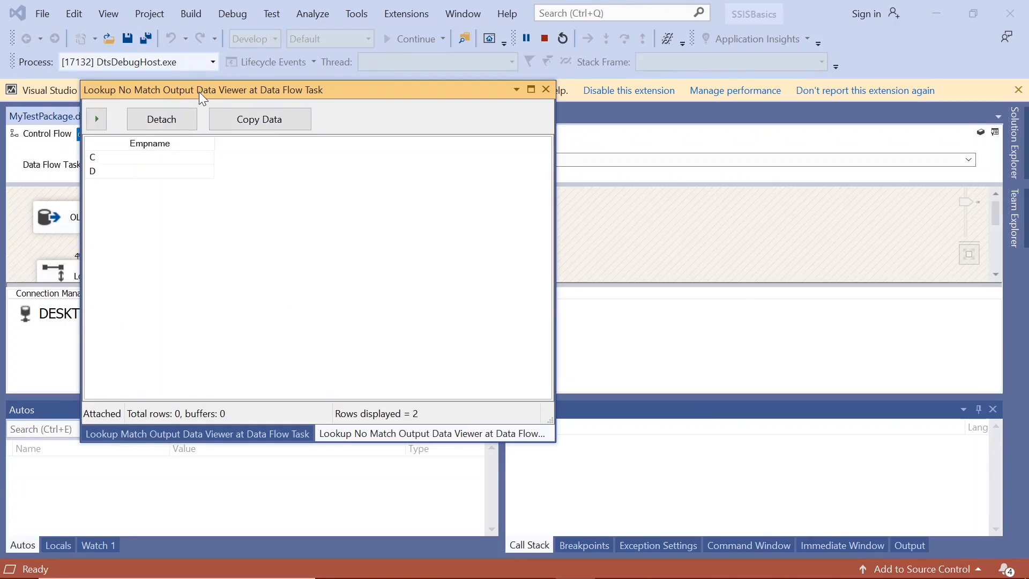
drag(199, 92, 237, 96)
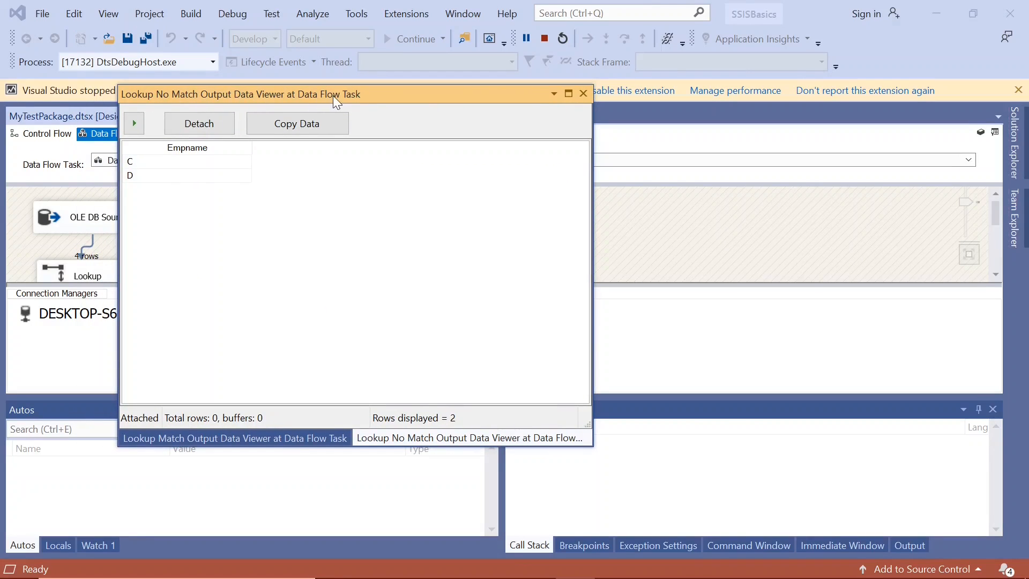
click(156, 166)
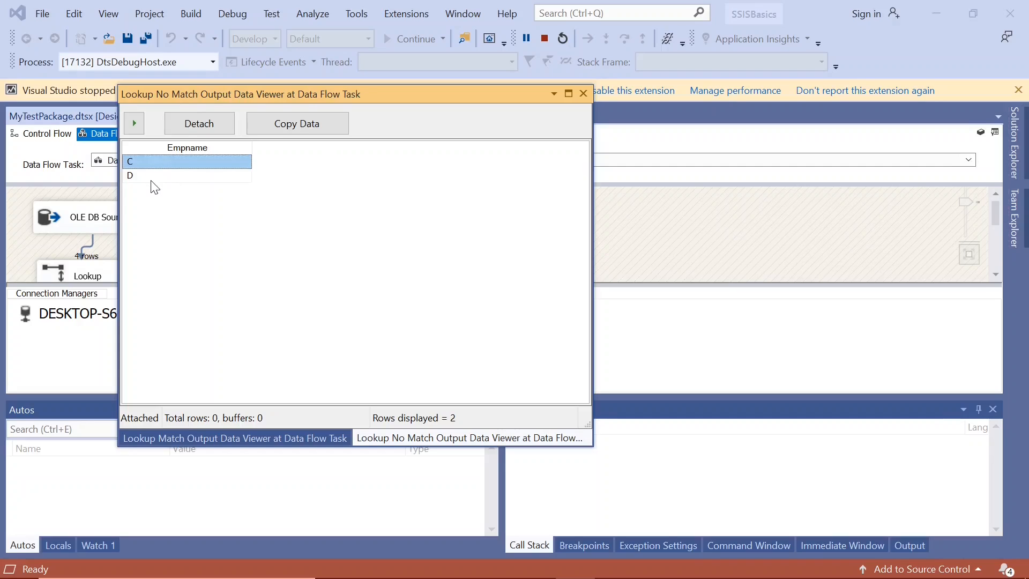
click(155, 177)
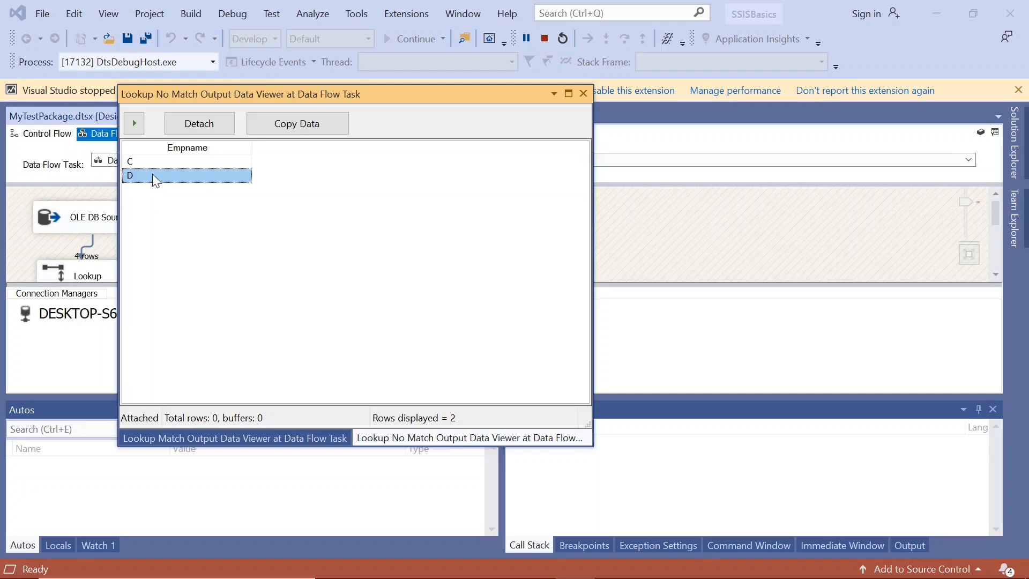
click(150, 160)
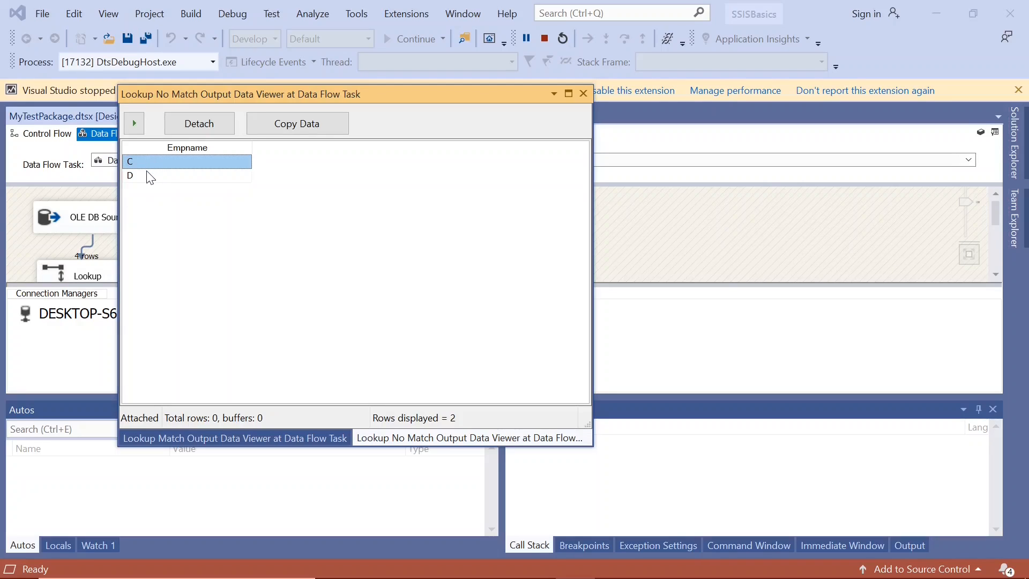
click(150, 176)
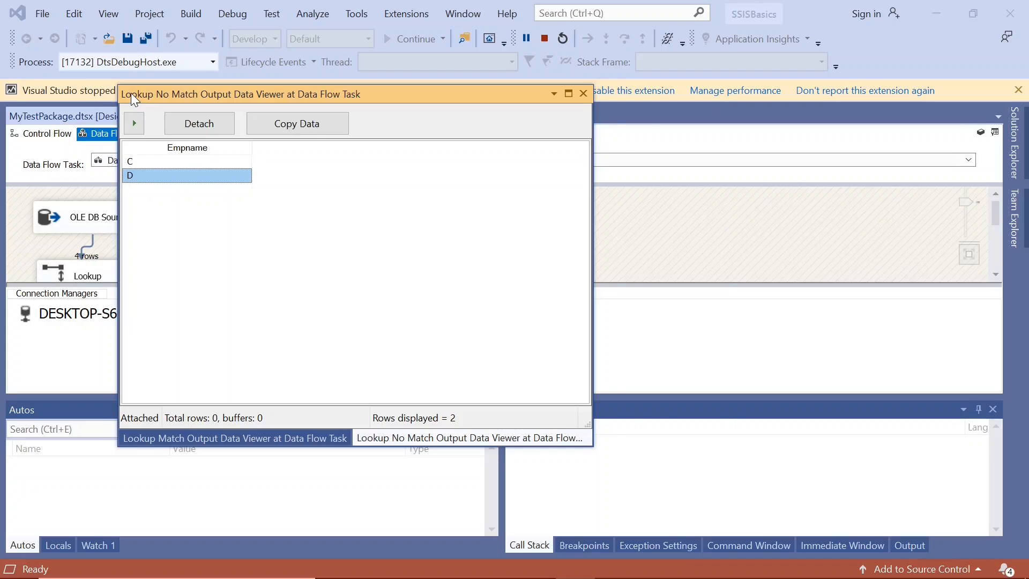
drag(131, 92, 169, 92)
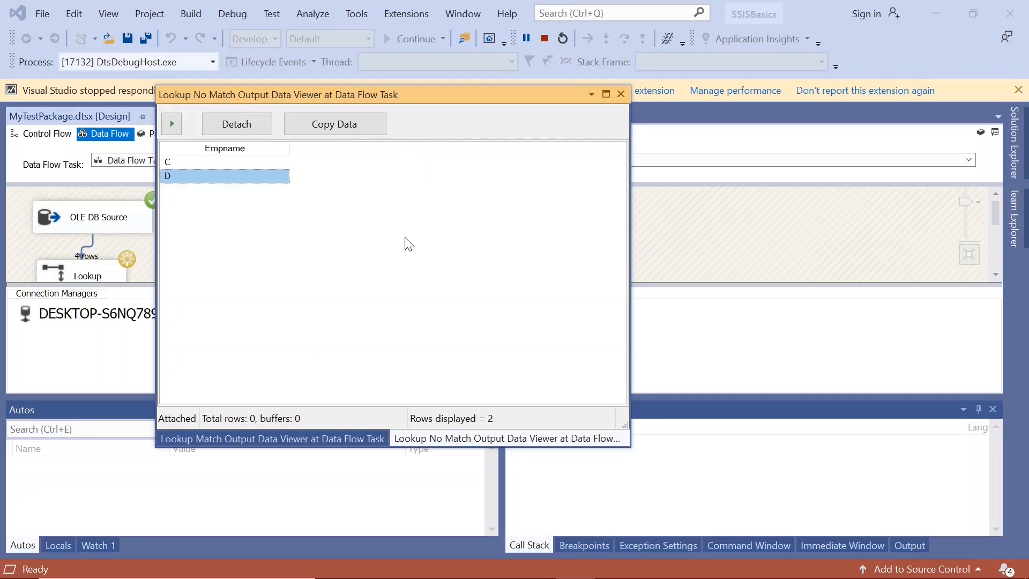
click(622, 94)
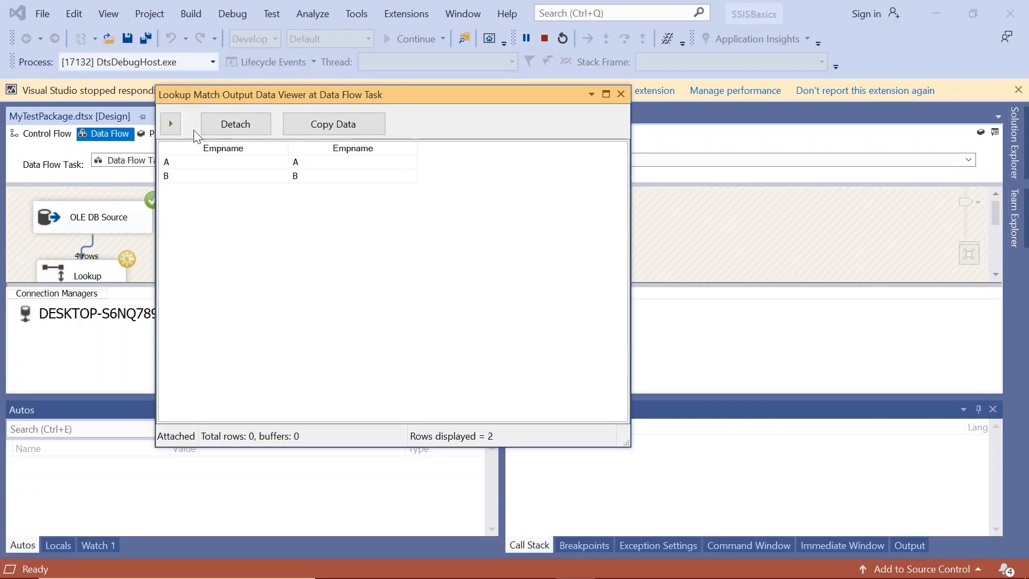
Step: Examine the rows in the Lookup Match Output data viewer and return the package to design mode with the output pane closed
click(180, 167)
click(181, 173)
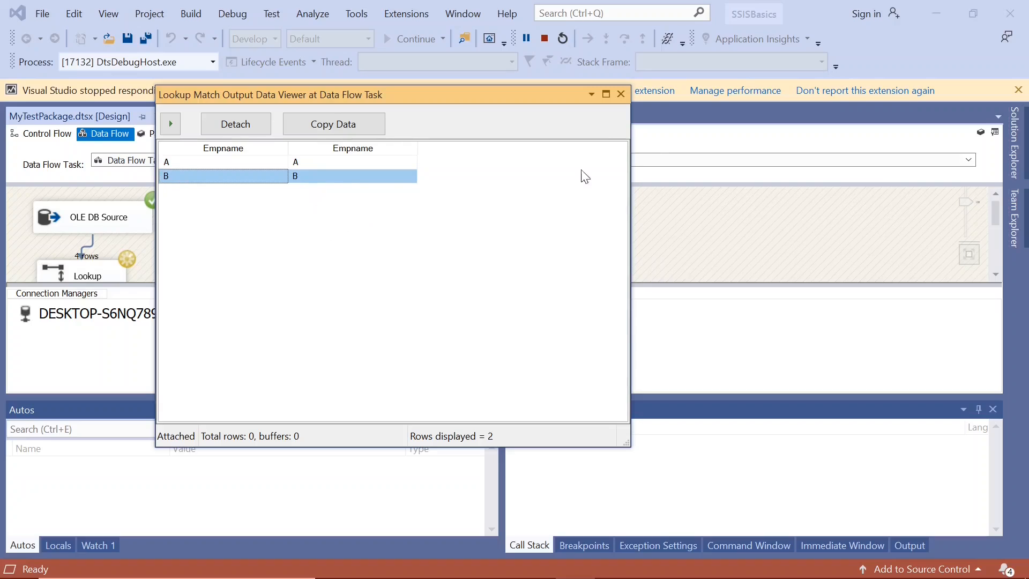
click(621, 95)
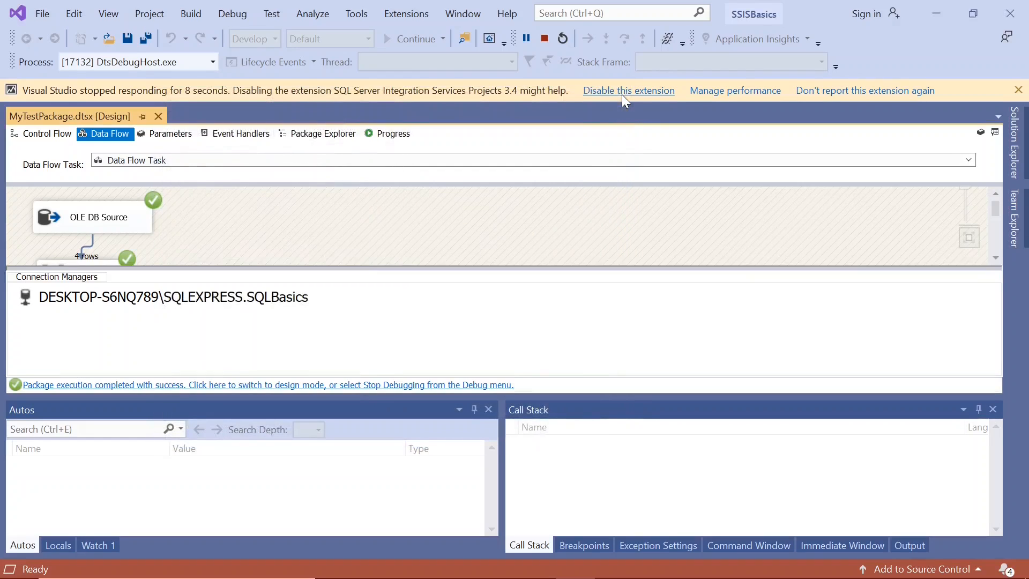
click(297, 385)
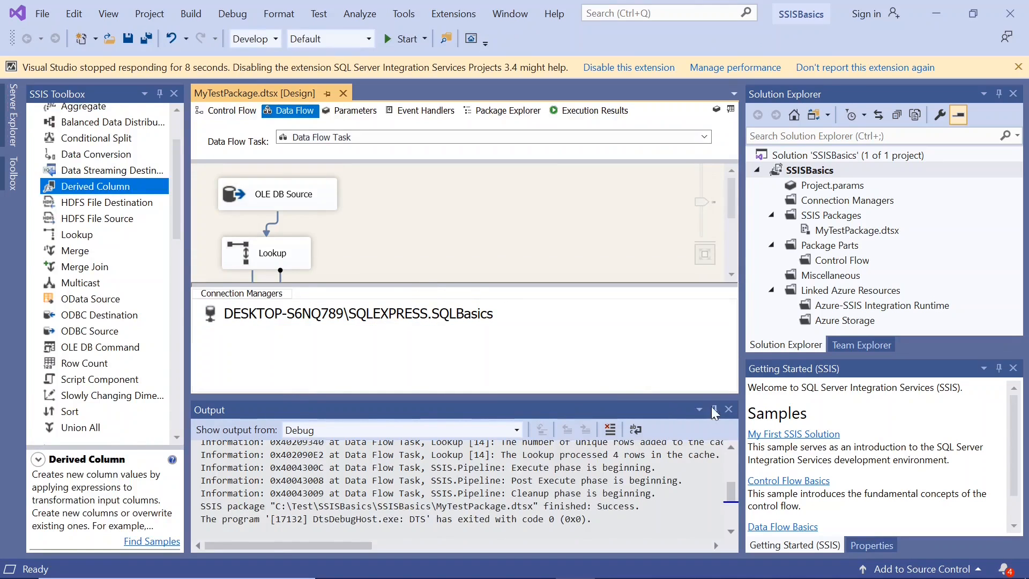
click(727, 409)
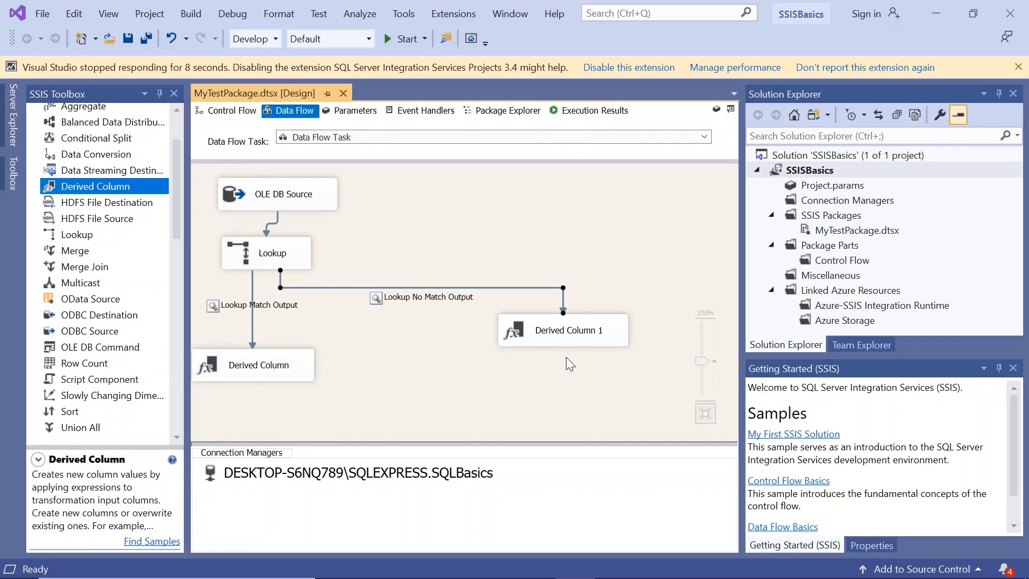
click(243, 374)
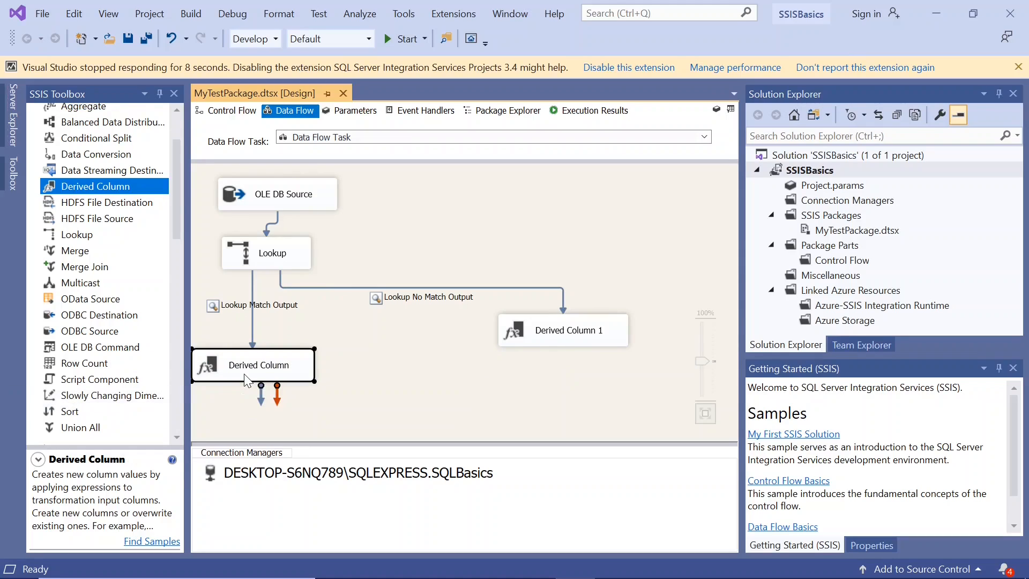
click(566, 330)
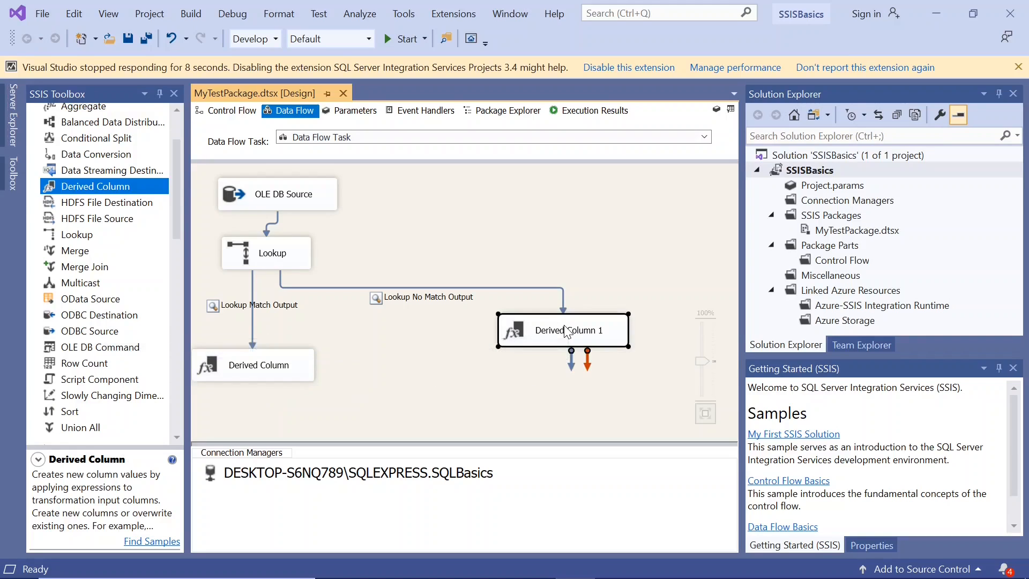
click(237, 372)
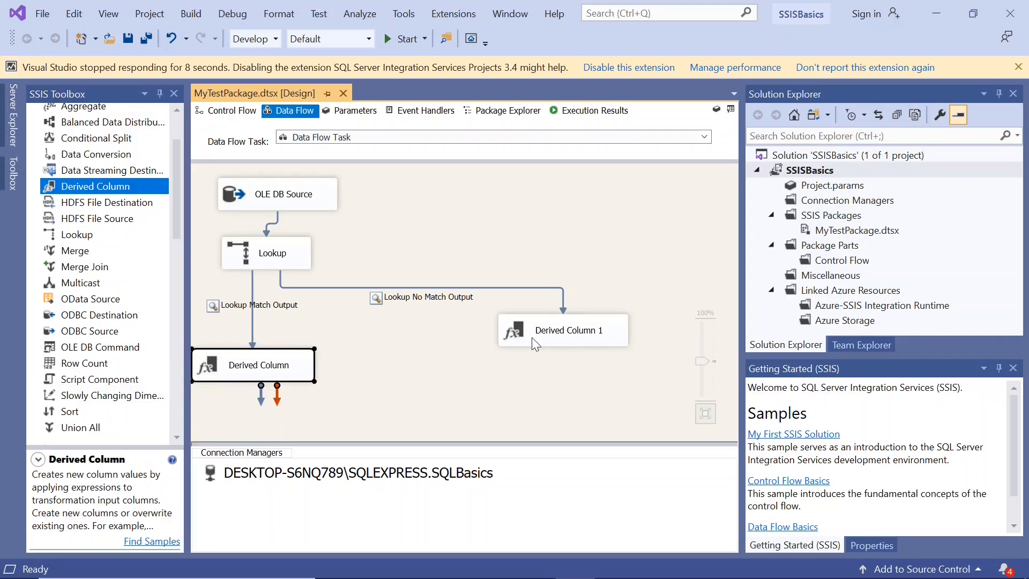
click(550, 336)
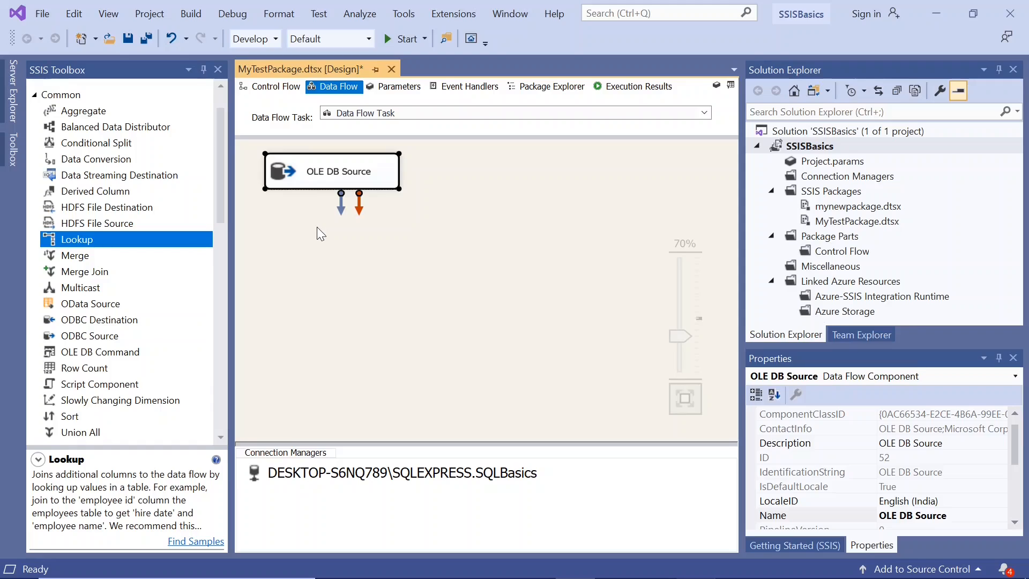
Step: Add a Lookup transformation to the data flow canvas directly below the OLE DB Source
click(396, 250)
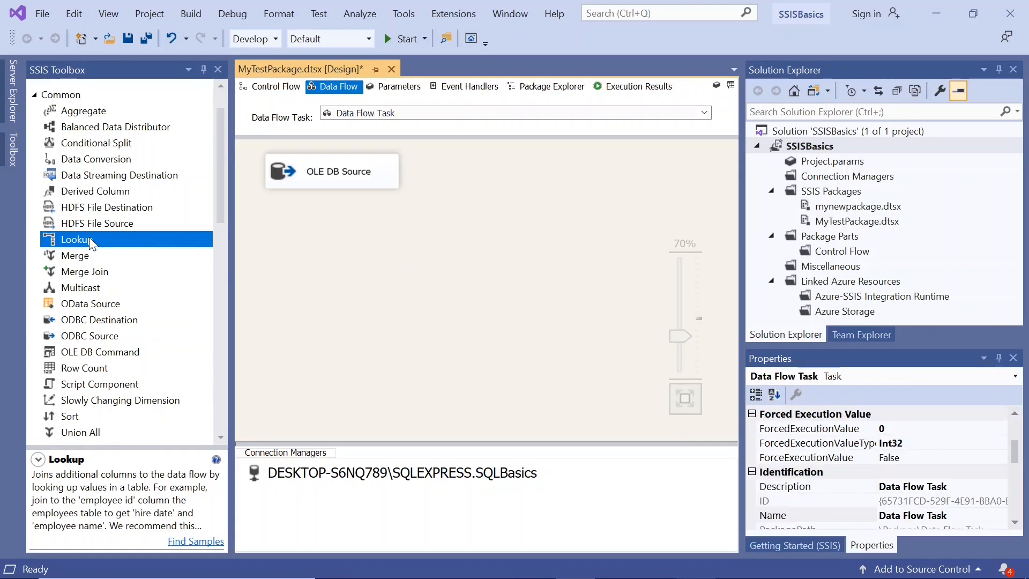
drag(89, 237, 288, 243)
drag(356, 268, 348, 247)
Step: Check which table the OLE DB Source reads and connect the source's output to the Lookup
double_click(320, 170)
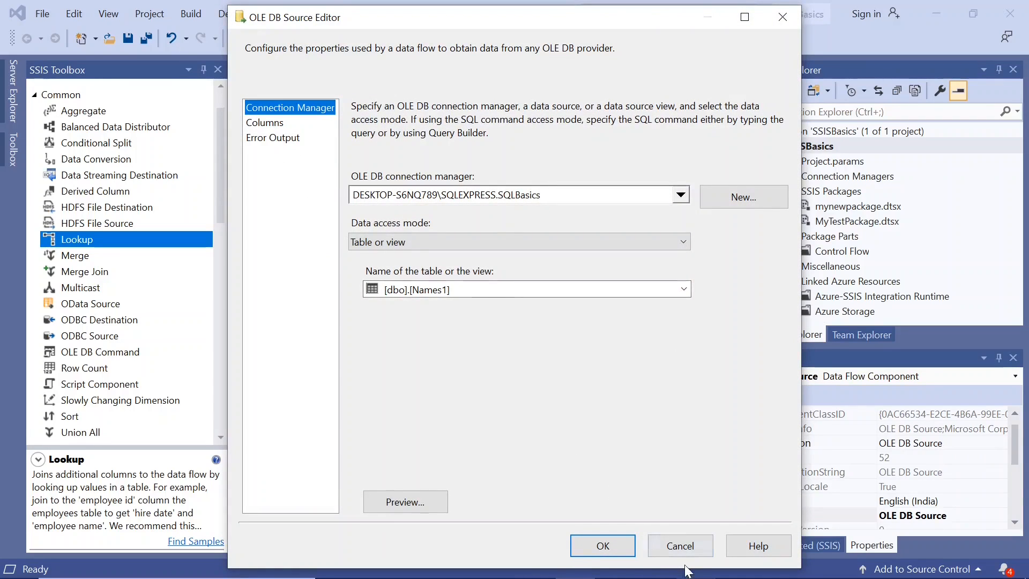
click(680, 546)
drag(339, 209, 336, 238)
Step: Open the Lookup for editing and choose Fail component as the handling for rows with no matching entries
double_click(292, 242)
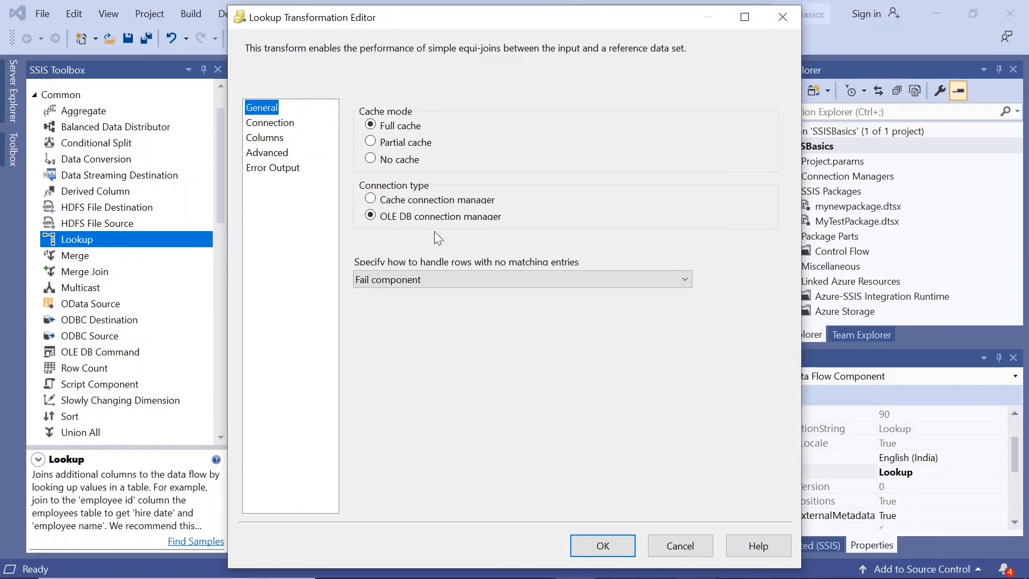
click(439, 279)
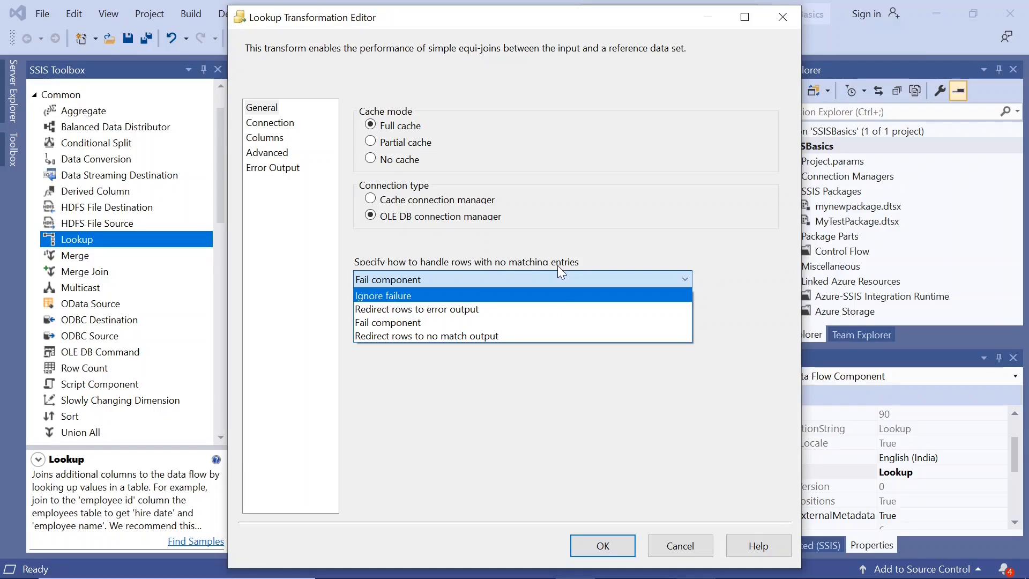
click(430, 323)
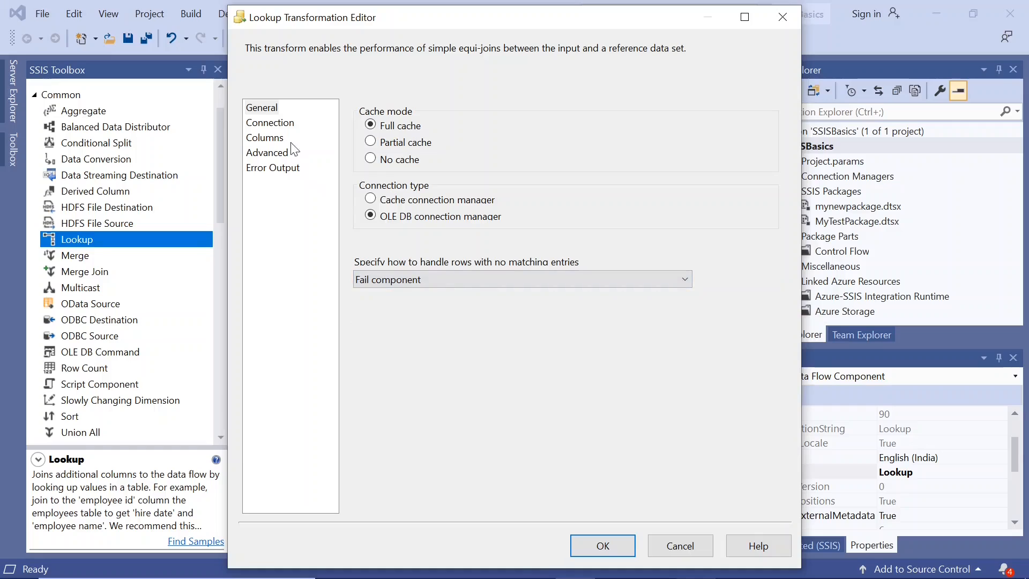
Step: Set the Lookup's reference table to [dbo].[Names2] and preview its rows
click(283, 127)
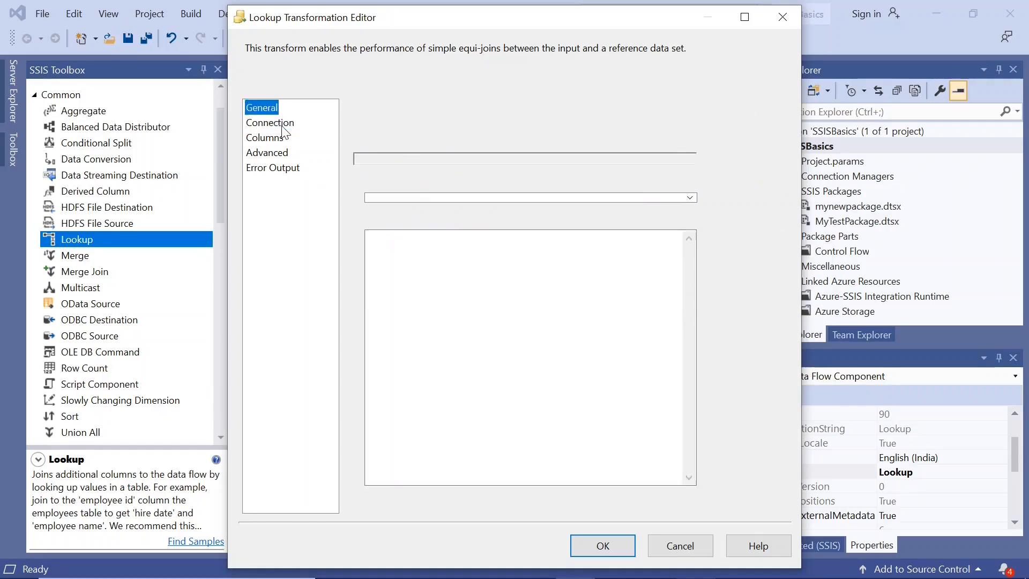
click(690, 198)
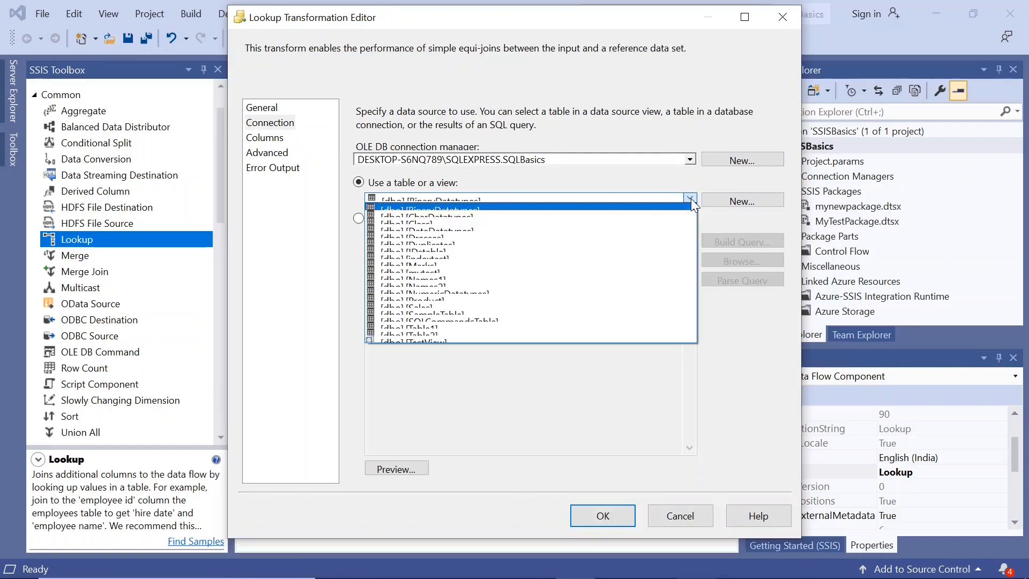
click(529, 285)
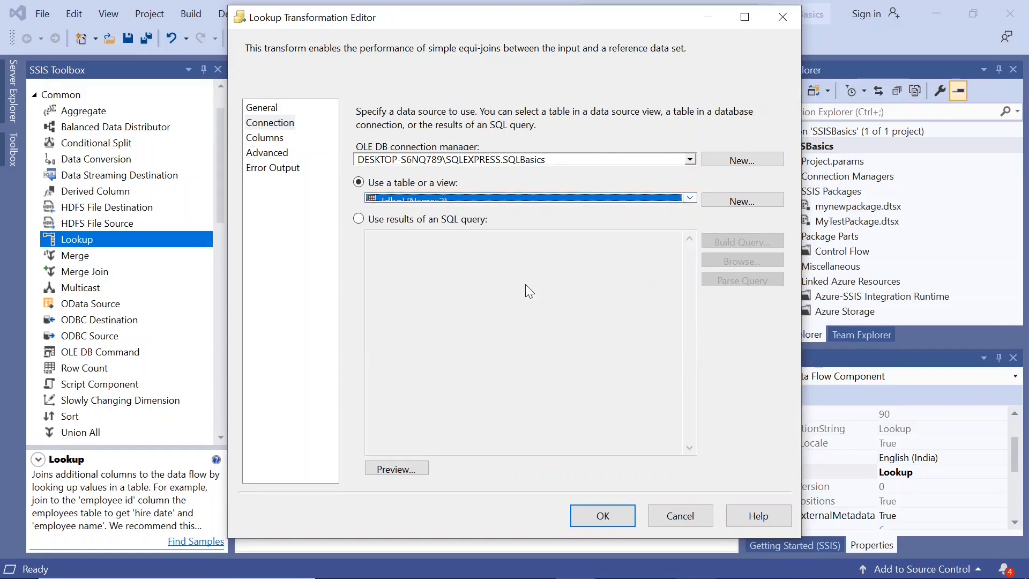
click(386, 470)
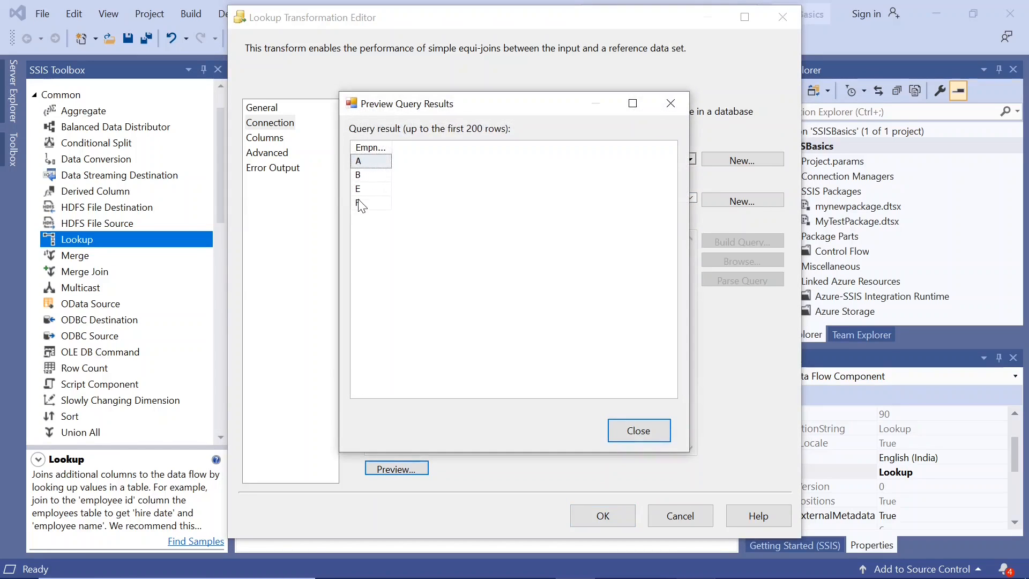
click(639, 431)
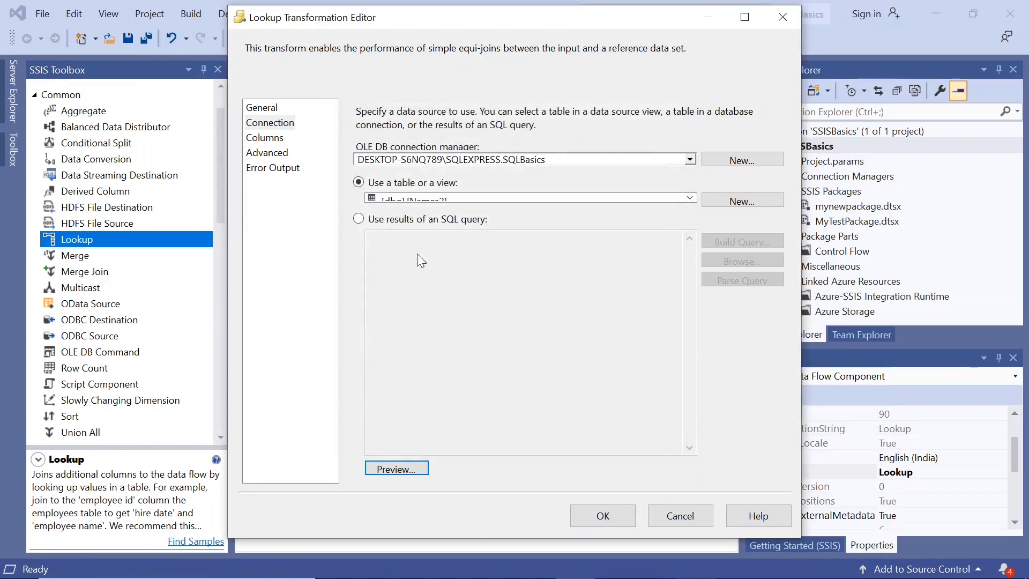
Step: Map the input Empname to the lookup Empname, include the lookup Empname as a new output column, and accept the settings
click(274, 139)
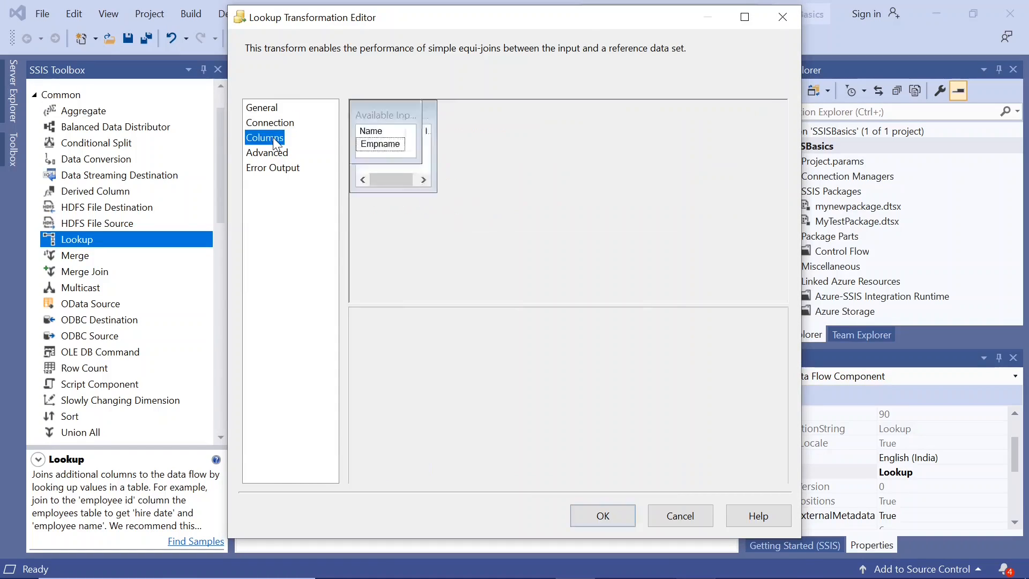
drag(466, 218, 650, 221)
click(642, 215)
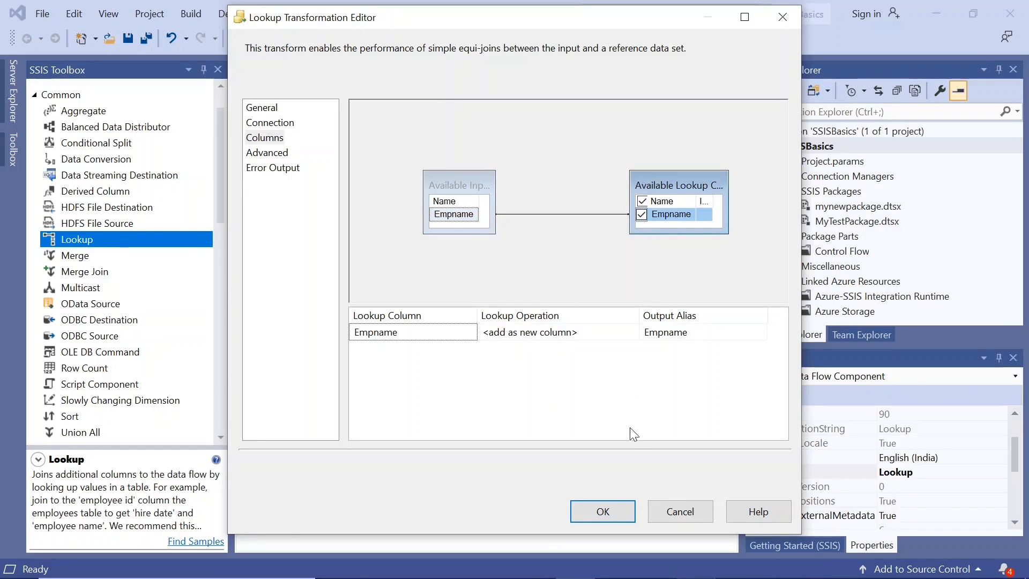
click(585, 516)
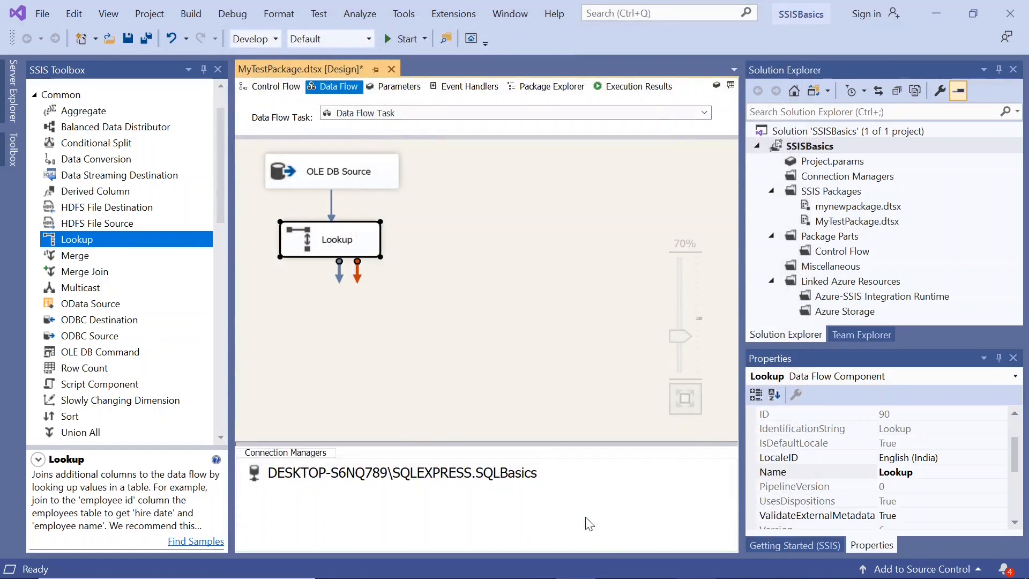
Step: Switch to SQL Server Management Studio and close the open Marks query without saving it
mouse_move(631, 577)
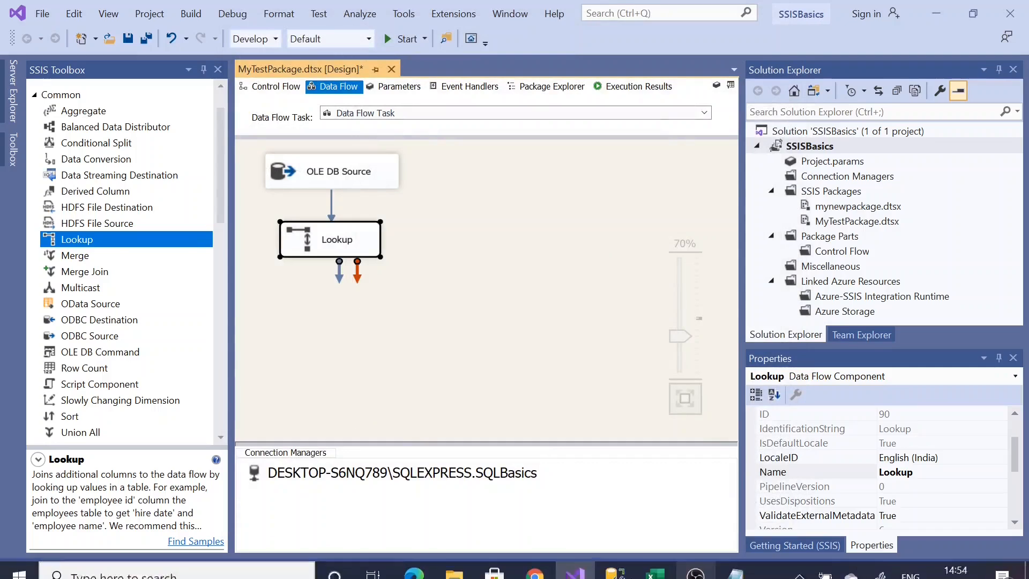
click(617, 569)
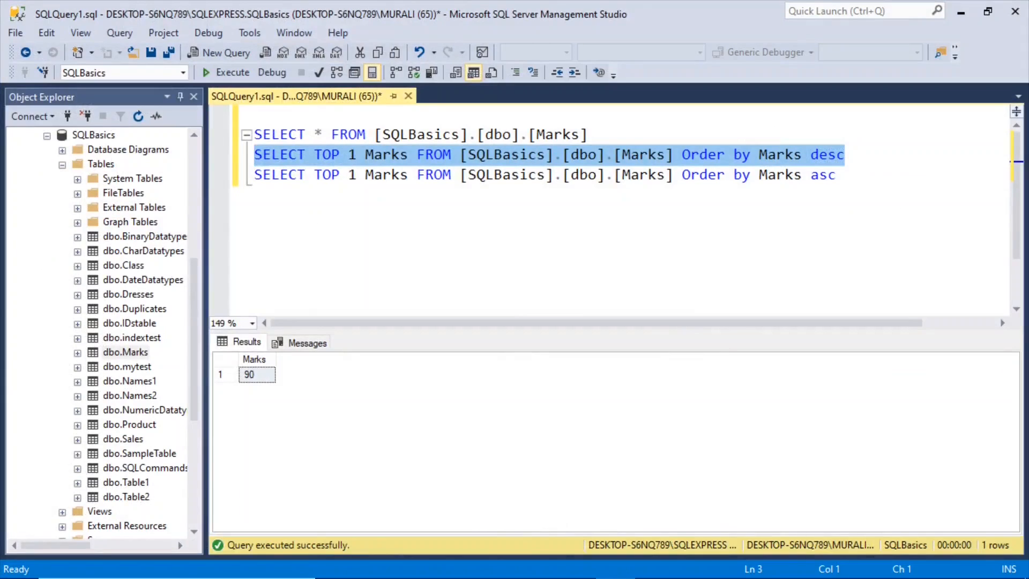
click(408, 96)
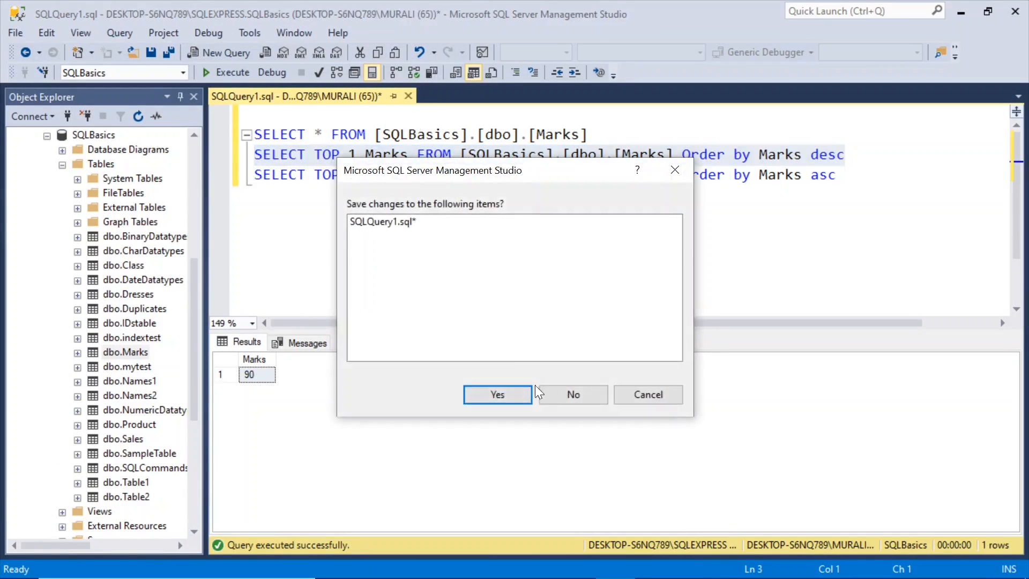
click(570, 393)
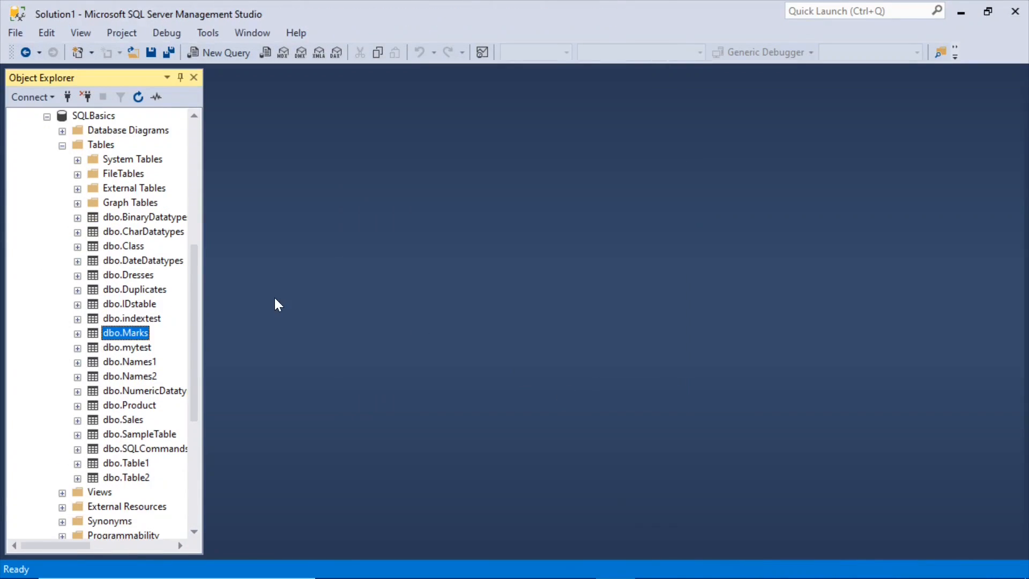
Step: Select the top 1000 rows of dbo.Names1 and dbo.Names2, compare their Empname values, and return to the SSIS package
right_click(142, 364)
click(222, 240)
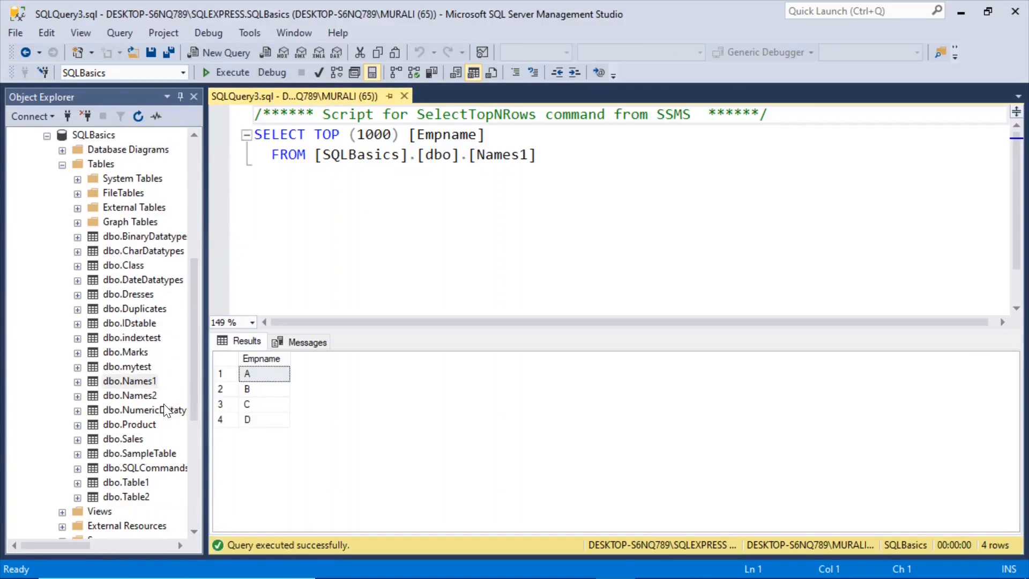
right_click(150, 396)
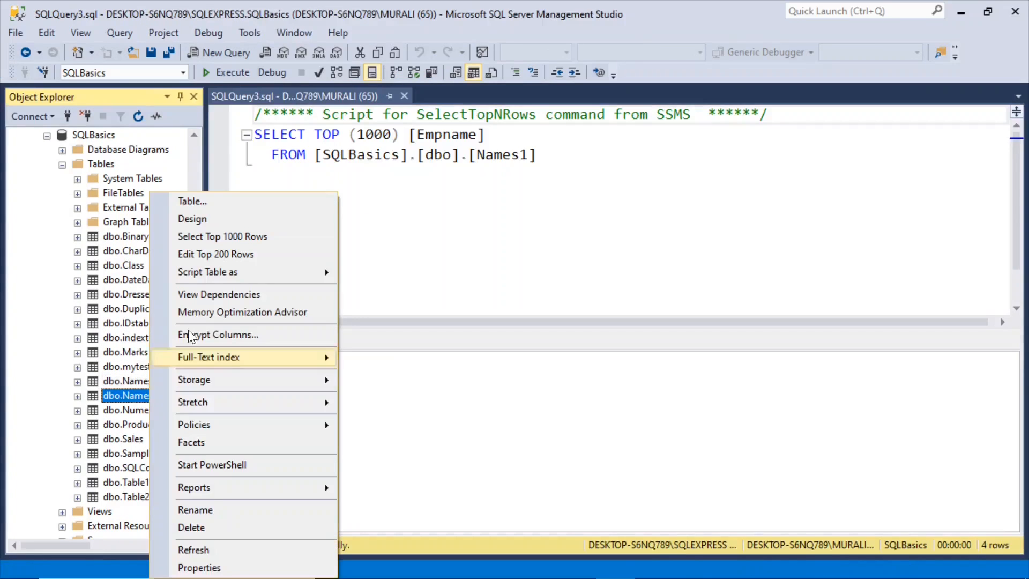
click(242, 237)
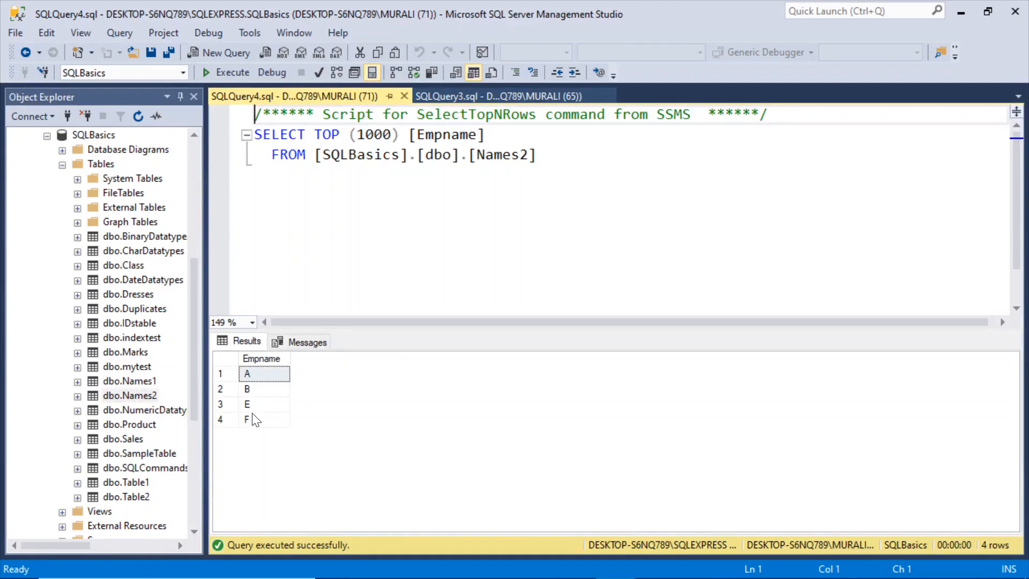
click(447, 96)
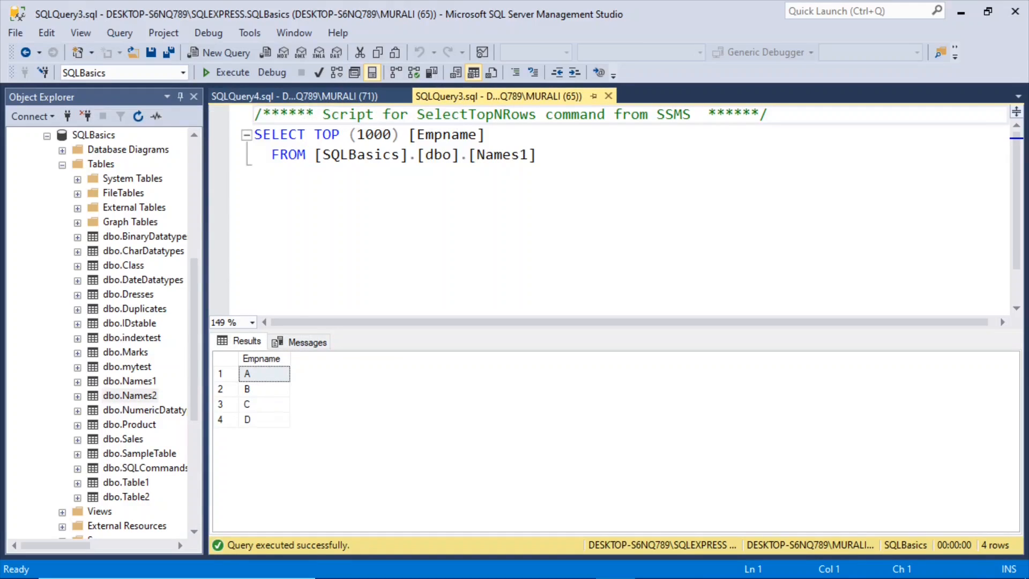
click(348, 96)
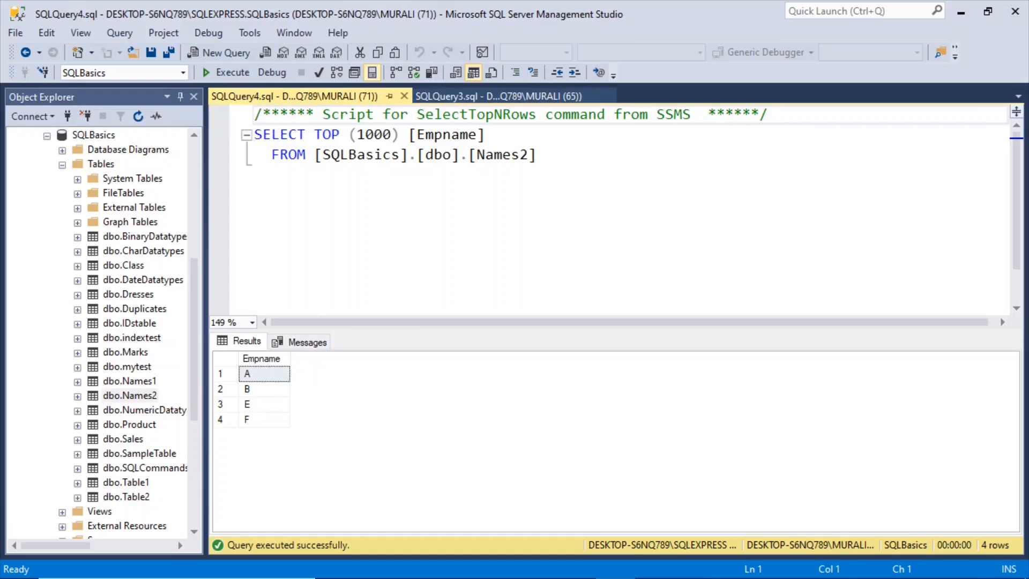
click(959, 13)
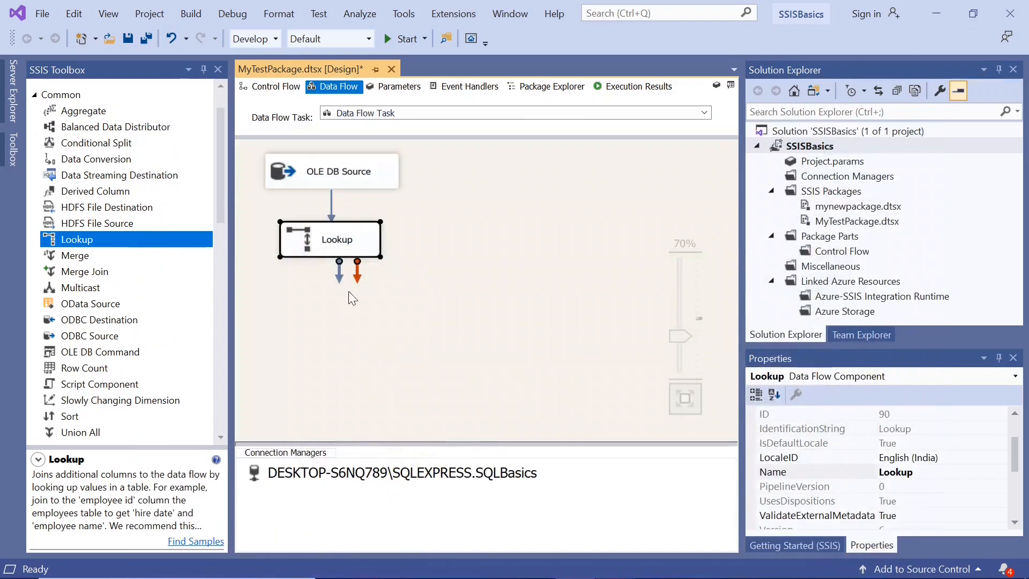
Step: Review the Lookup's no-match handling options, reference connection and Empname column mapping, keeping Fail component selected
double_click(294, 248)
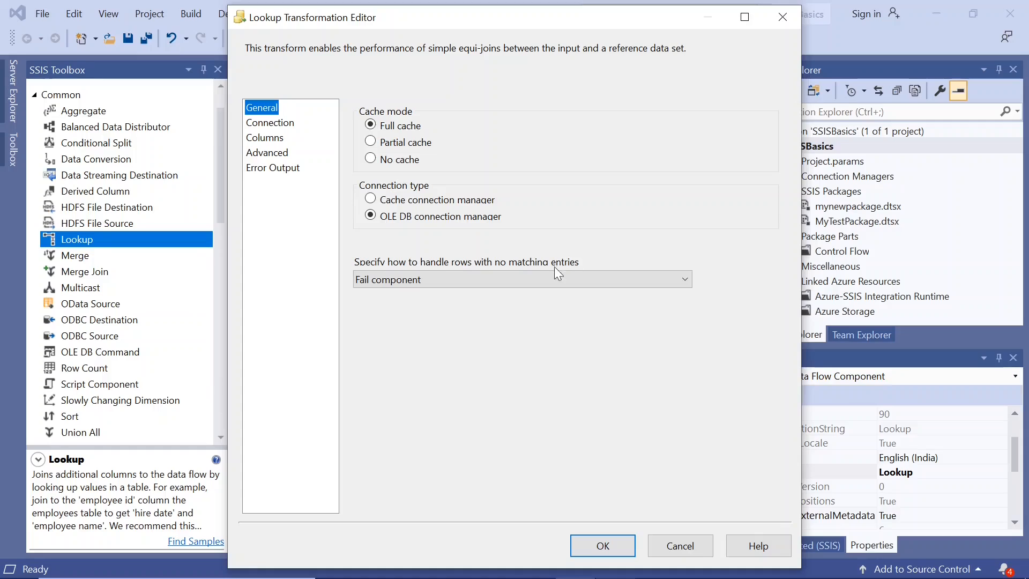
click(422, 278)
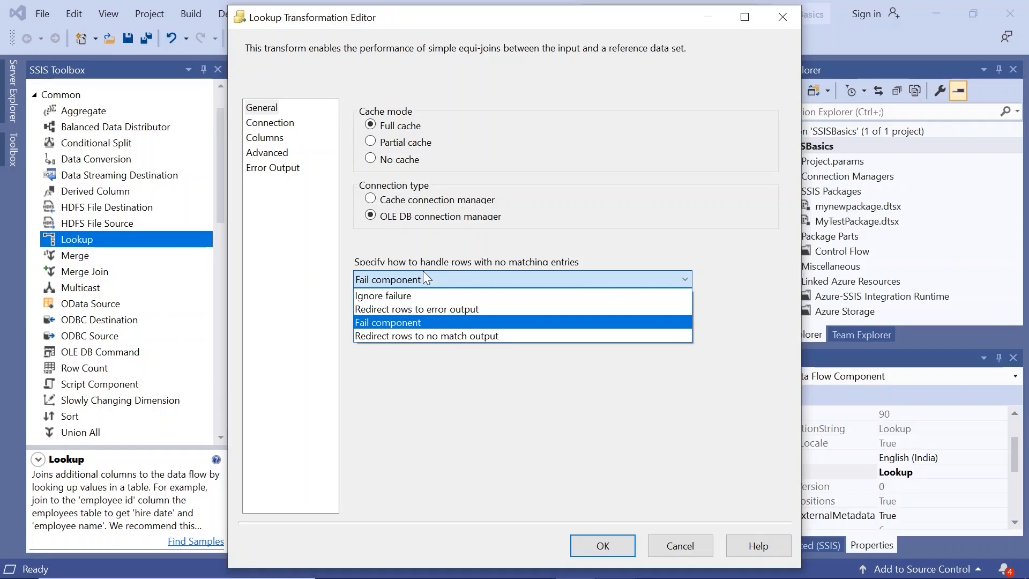
click(424, 273)
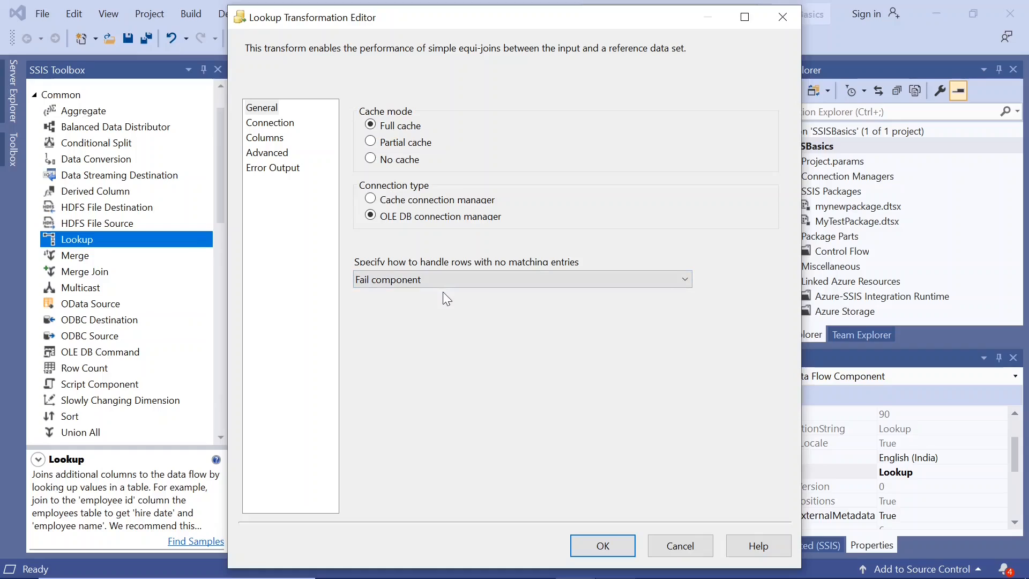
click(288, 129)
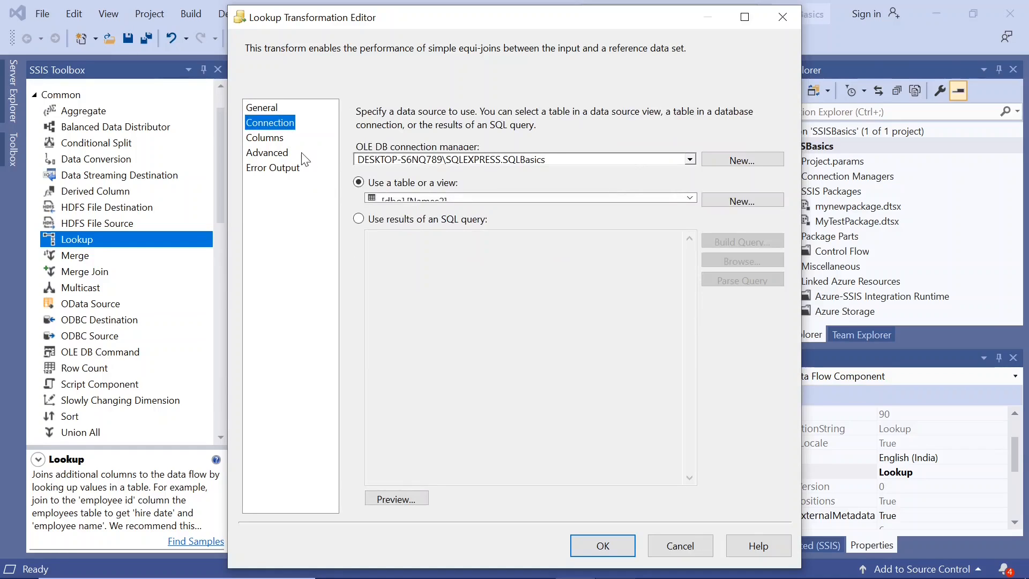
click(281, 140)
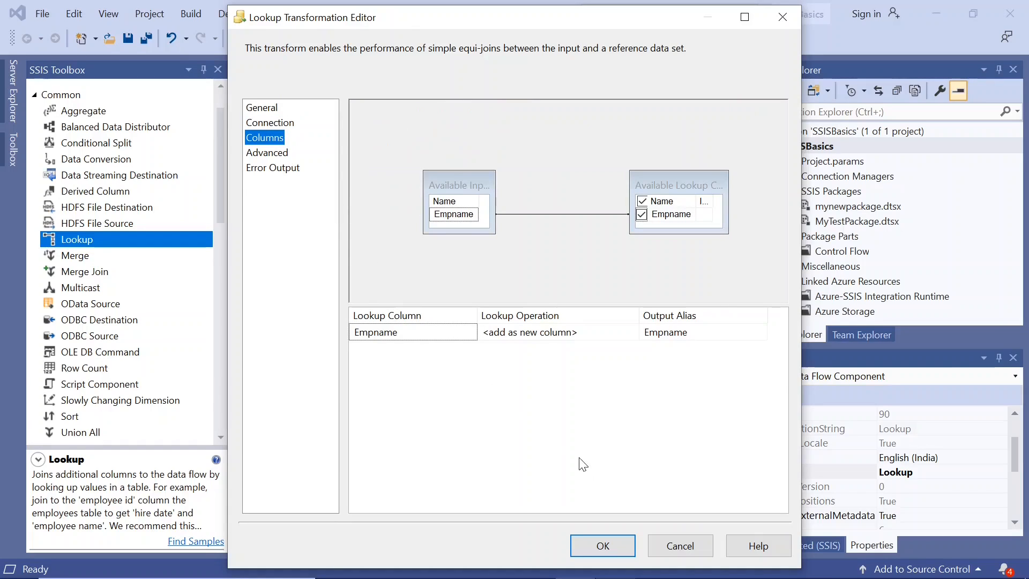
click(604, 547)
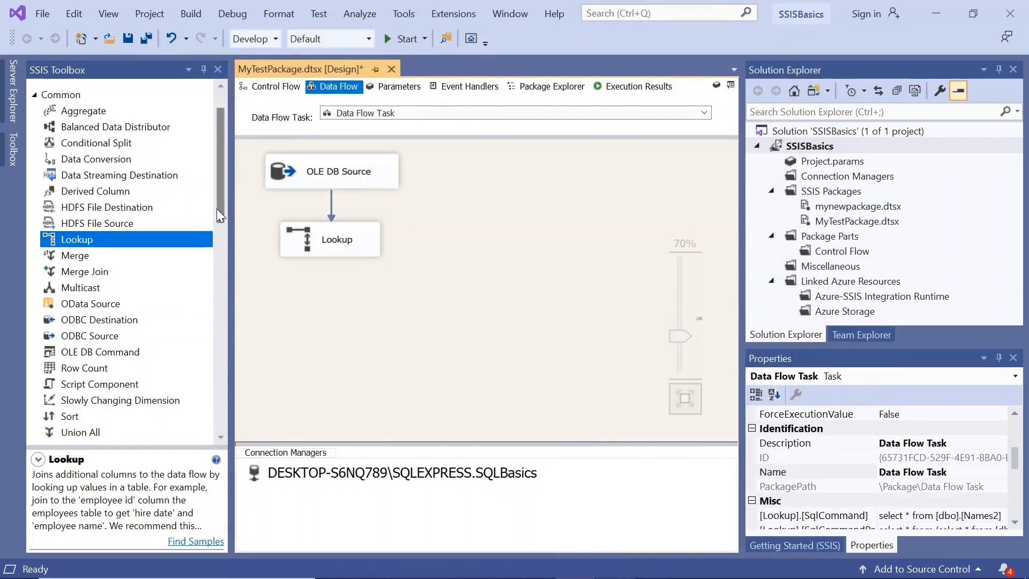
Step: Add a Derived Column below the Lookup and feed it from the Lookup Match Output
click(103, 193)
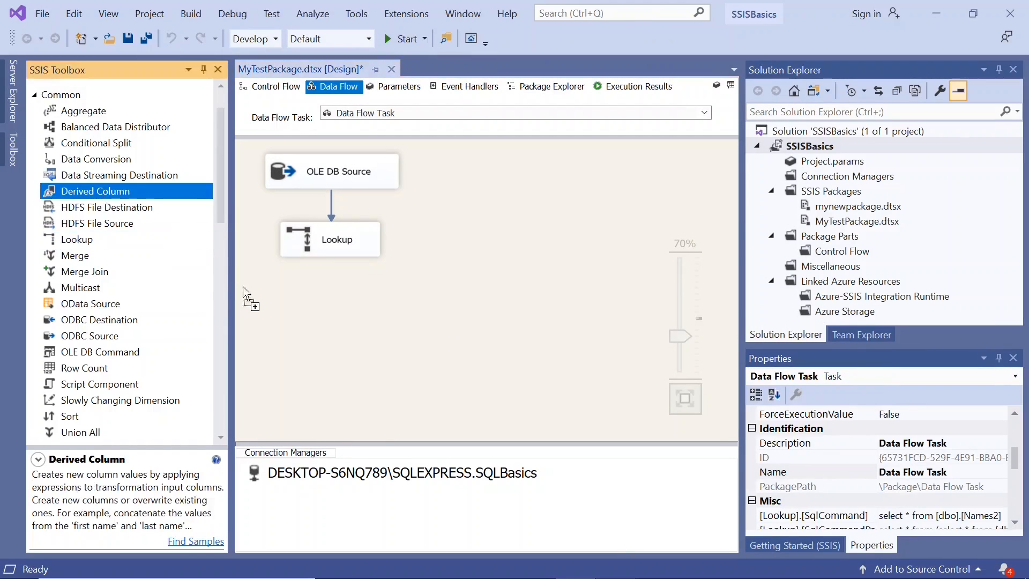
mouse_move(320, 301)
mouse_down()
mouse_move(327, 324)
mouse_move(313, 317)
mouse_up()
click(335, 255)
drag(339, 272, 343, 321)
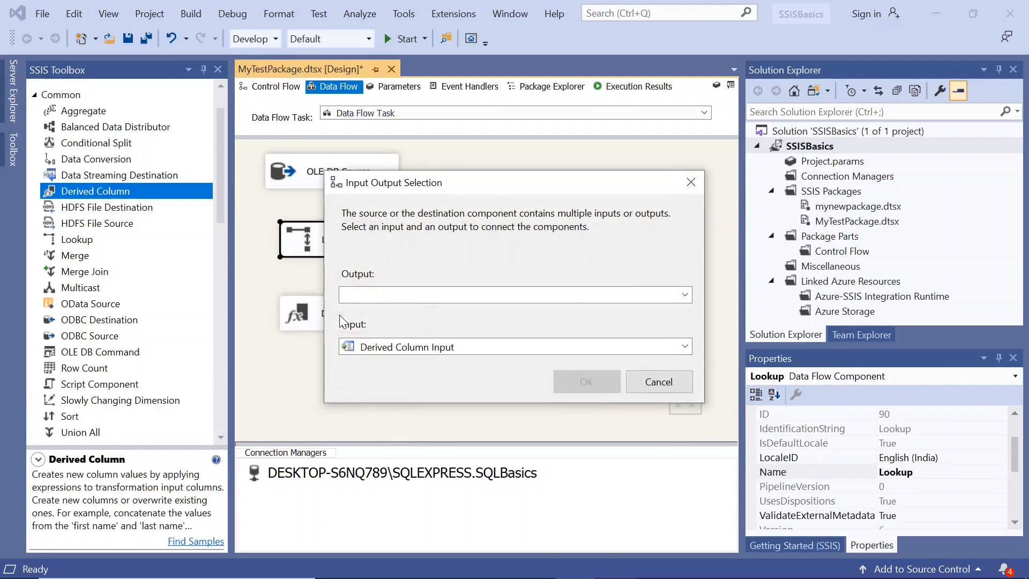
click(429, 295)
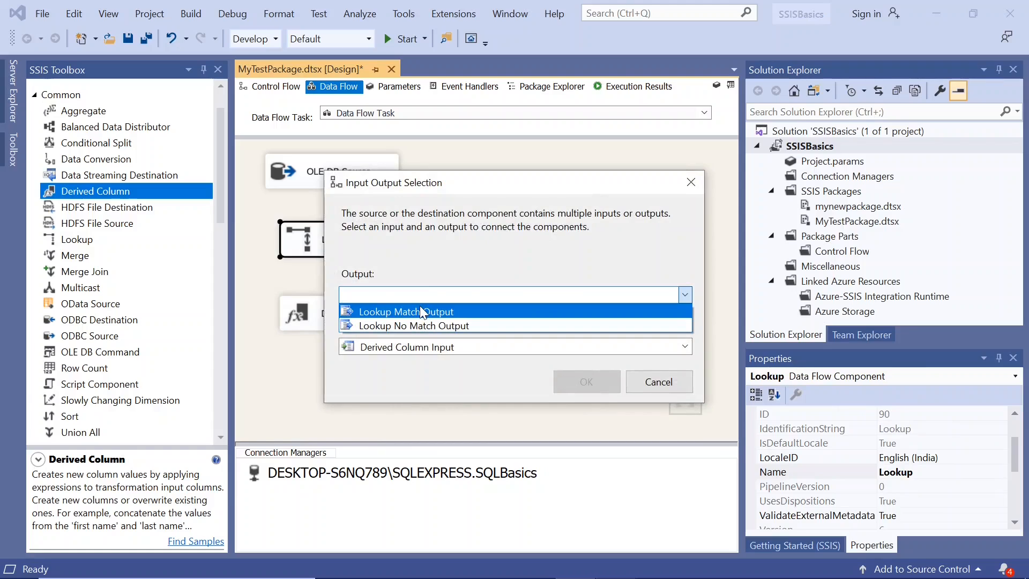
click(419, 308)
click(586, 383)
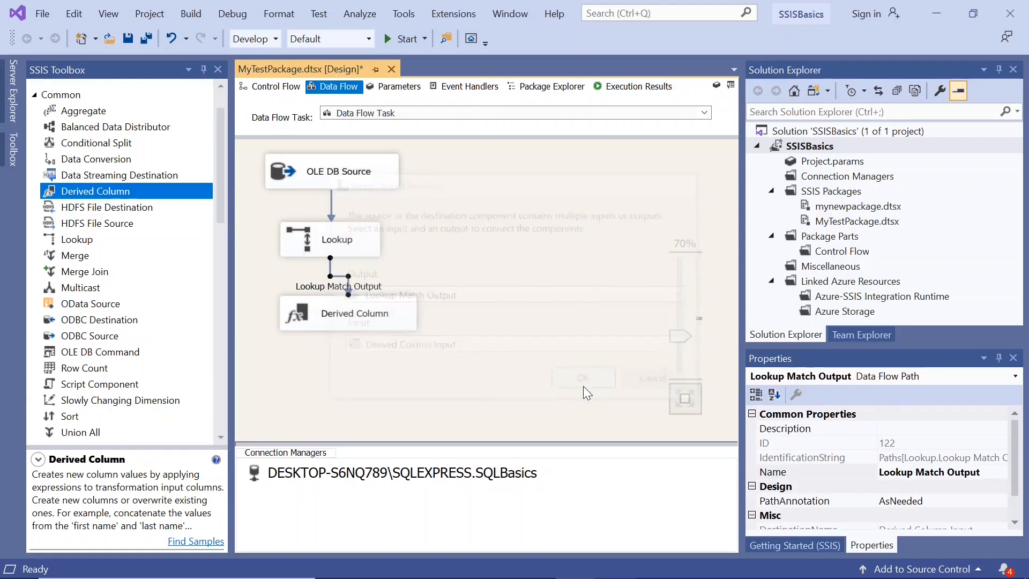
Step: Add a second Derived Column beside the first and connect the Lookup No Match Output to it
click(336, 248)
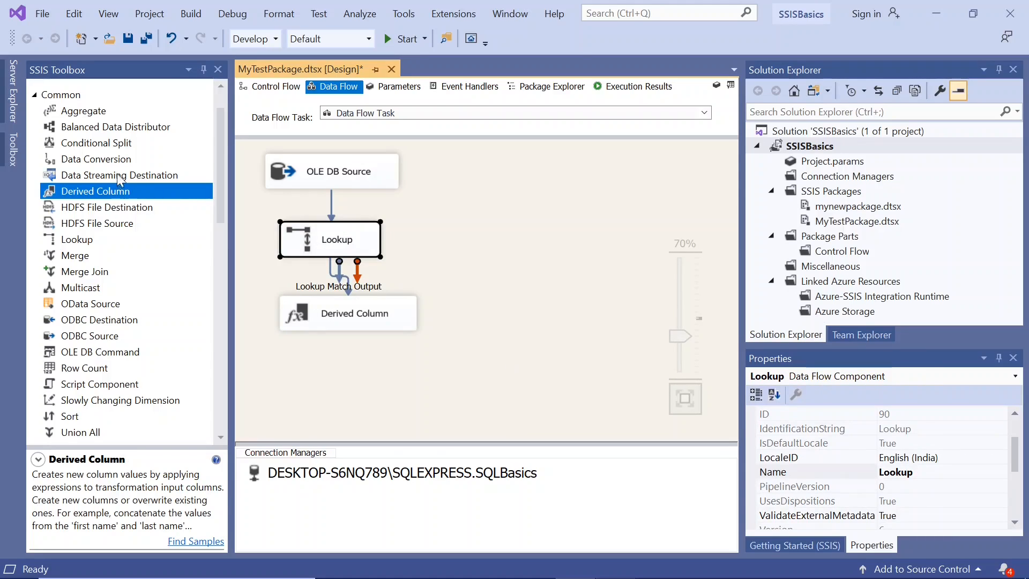
drag(111, 196, 485, 323)
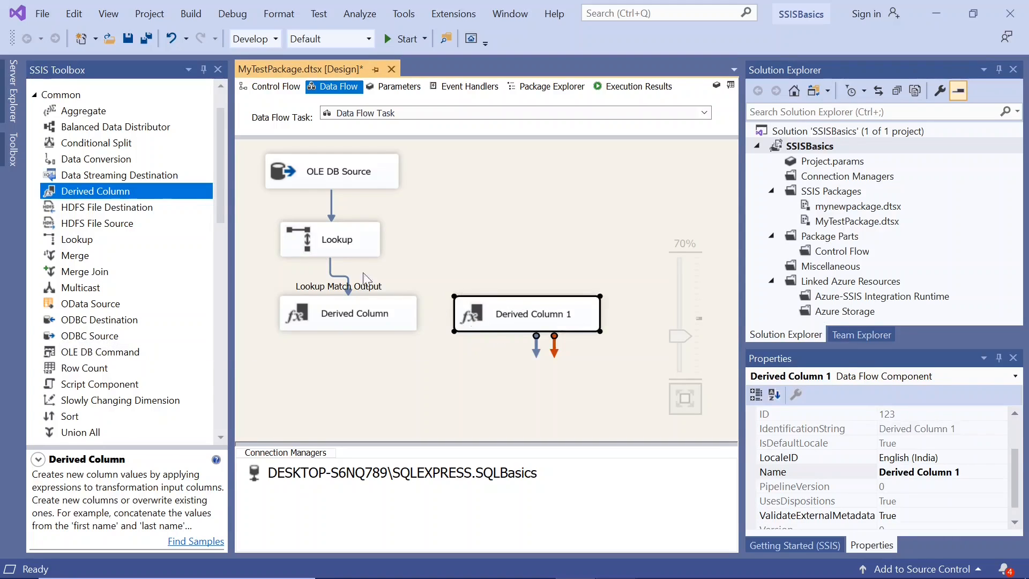
click(328, 255)
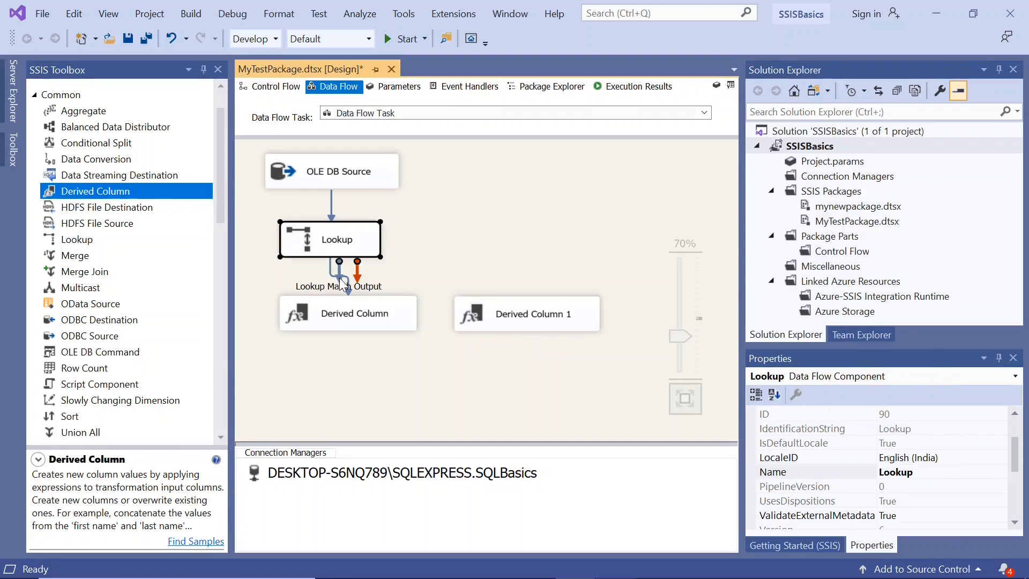
drag(357, 272, 510, 304)
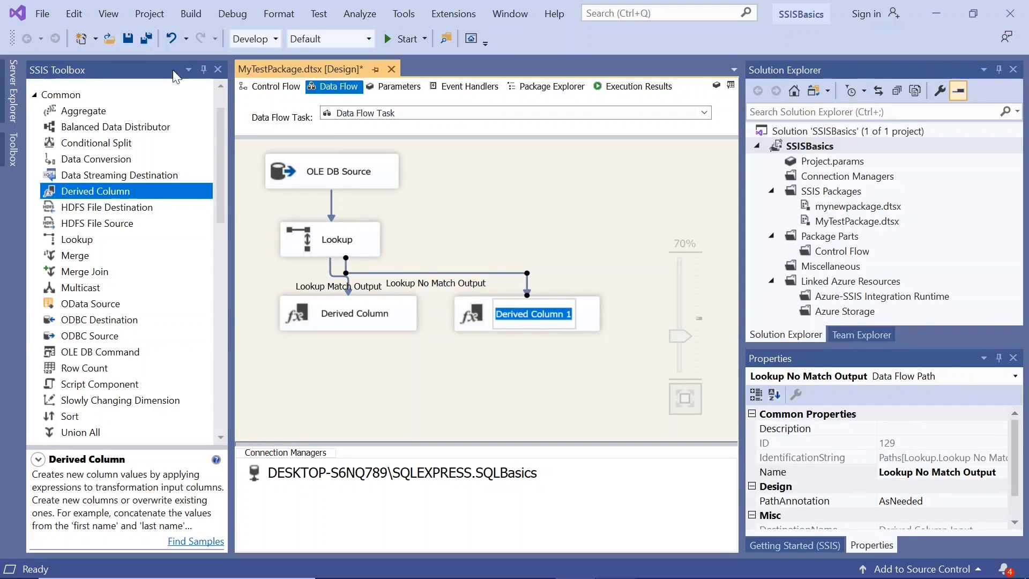
Step: Save and run the package, and examine the execution status of the Lookup and both Derived Columns
click(128, 40)
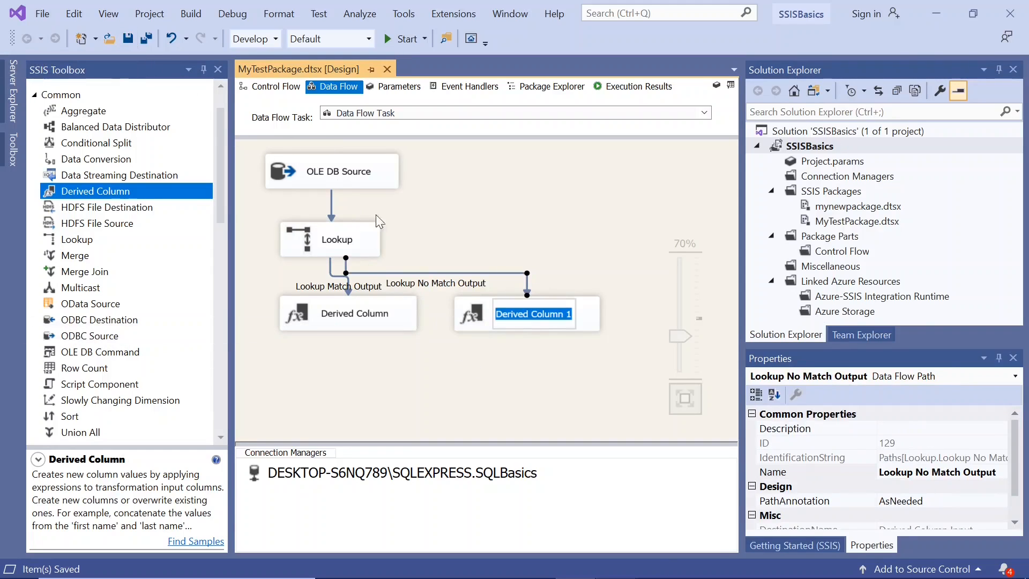
click(387, 40)
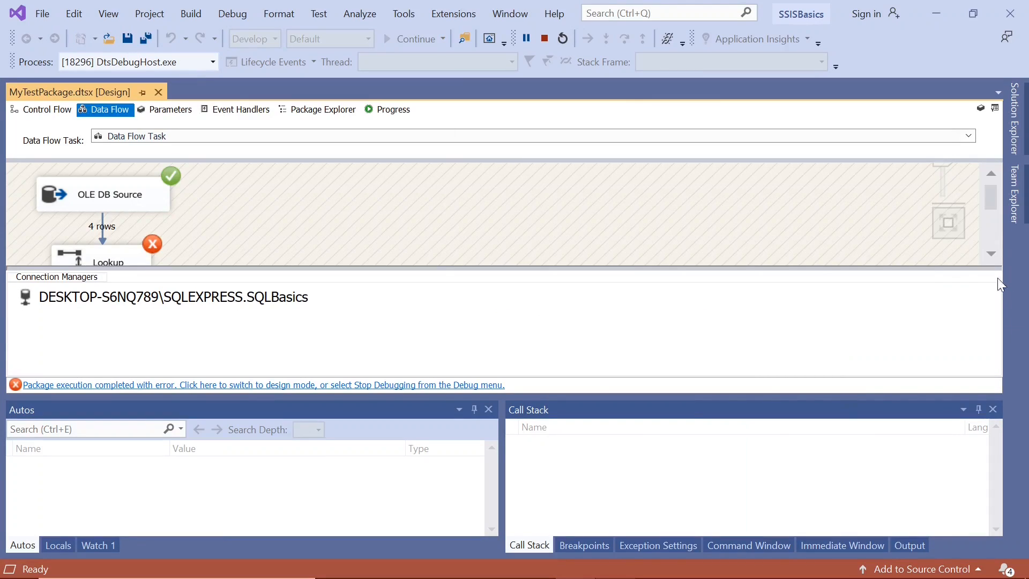
click(990, 255)
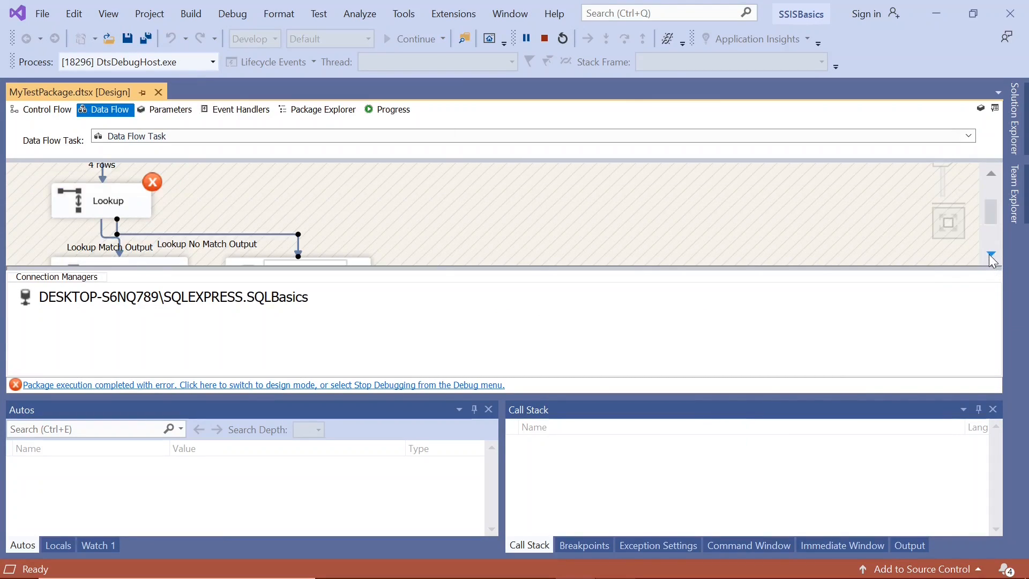
click(990, 255)
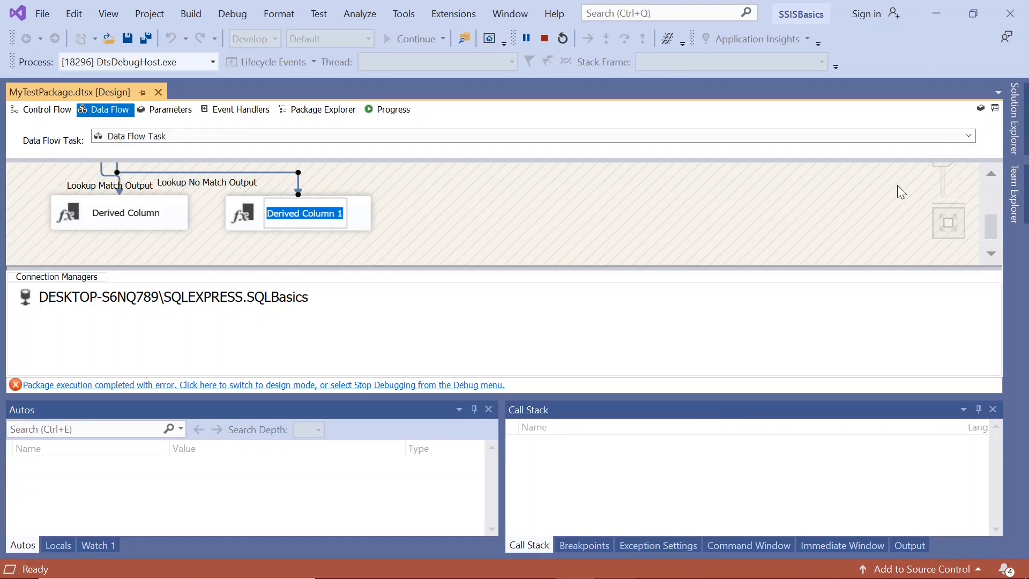
click(992, 174)
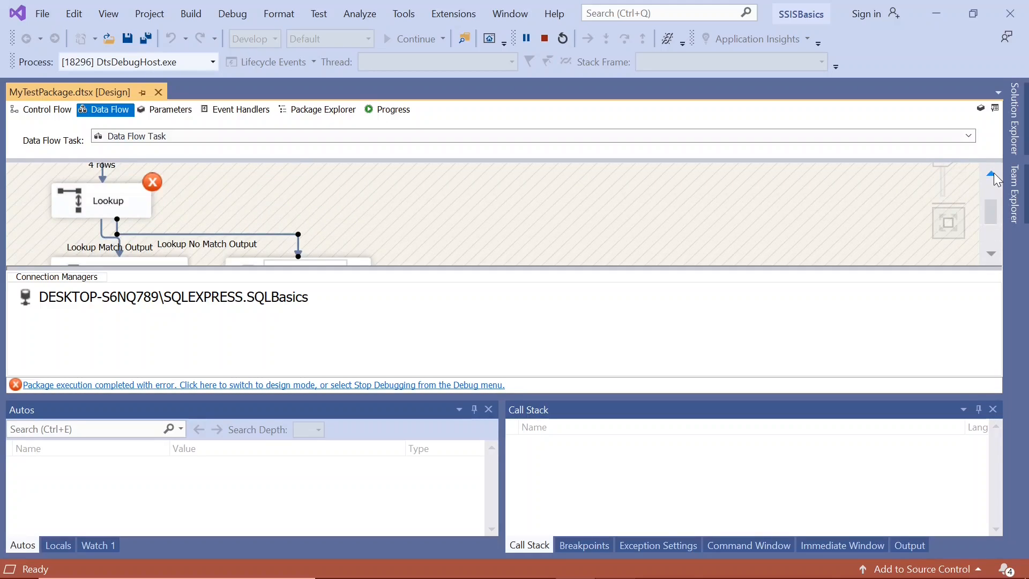
click(77, 207)
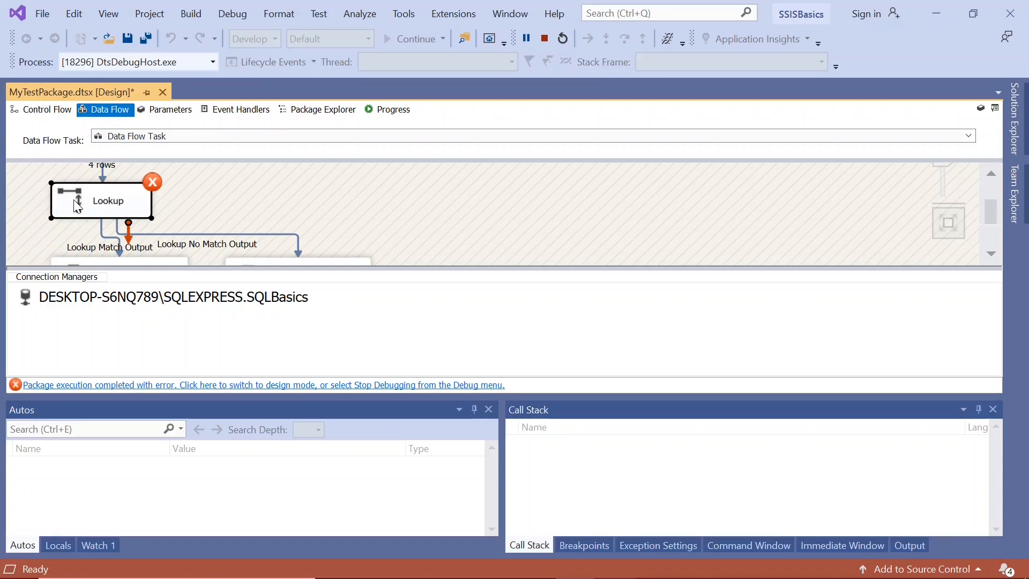
Step: Find the Lookup errors in the execution progress log and copy the message text of the DTS_E_INDUCEDTRANSFORMFAILUREONERROR entry
click(398, 111)
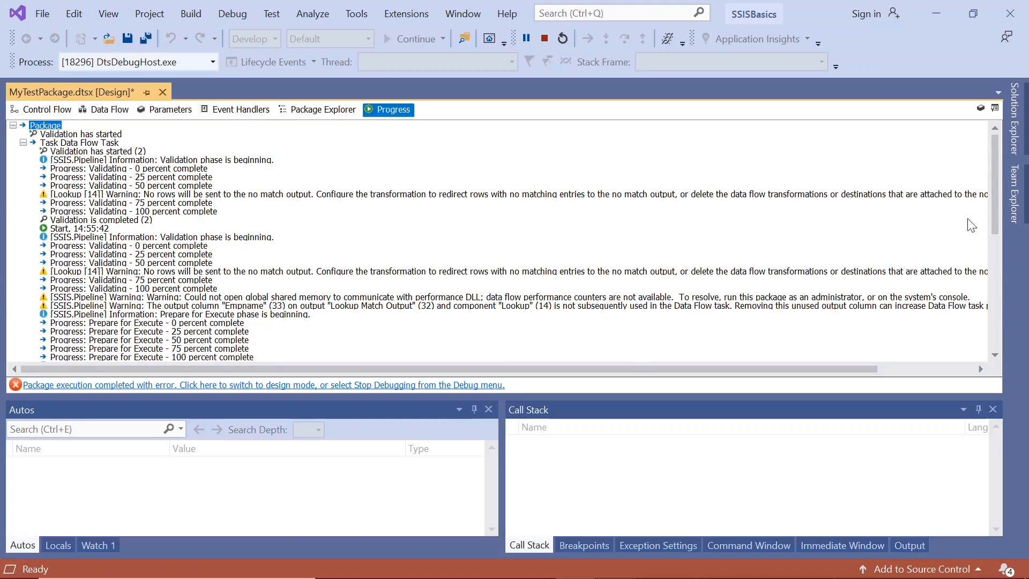
drag(994, 227, 1012, 327)
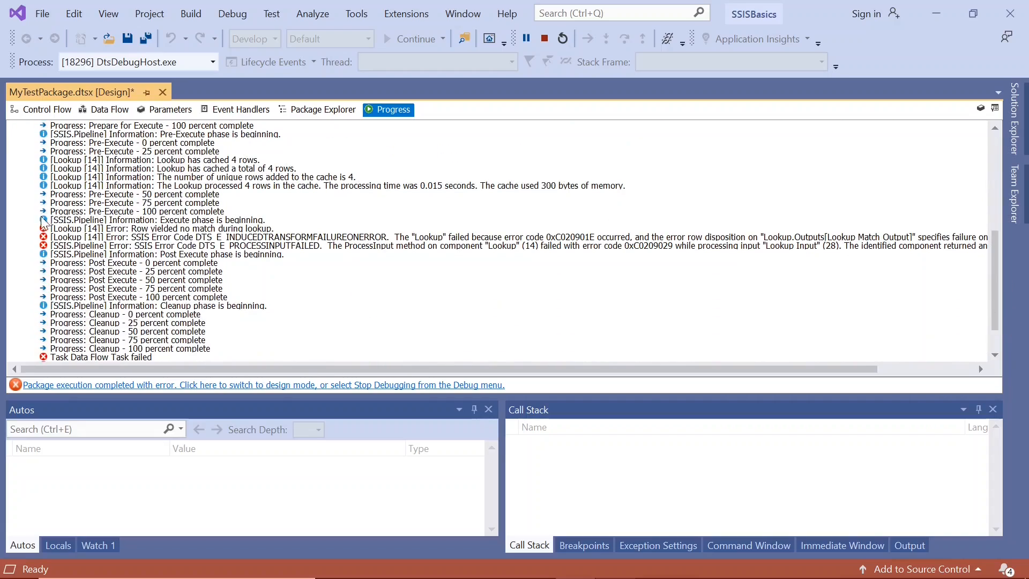
click(49, 229)
click(47, 239)
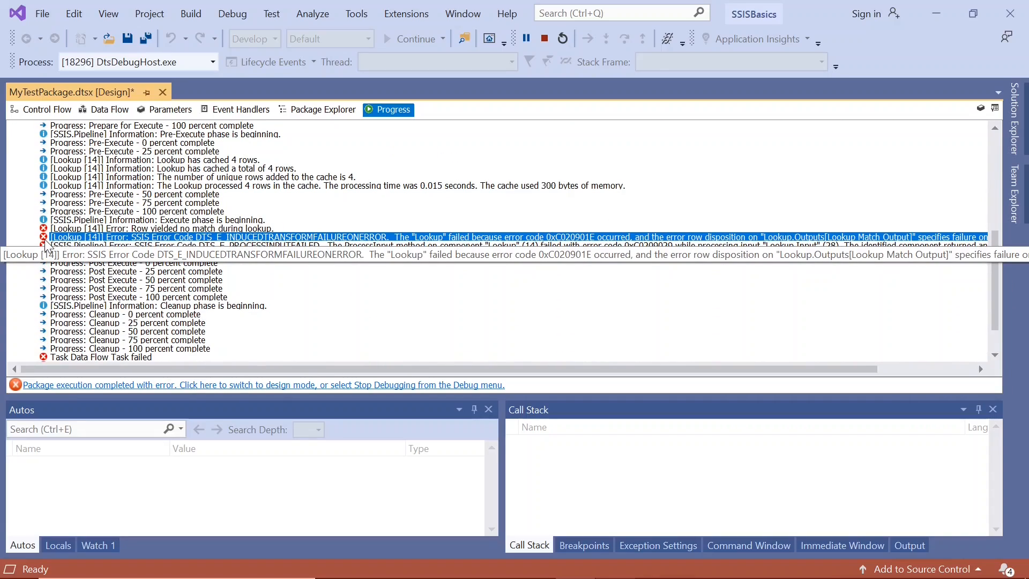
right_click(403, 239)
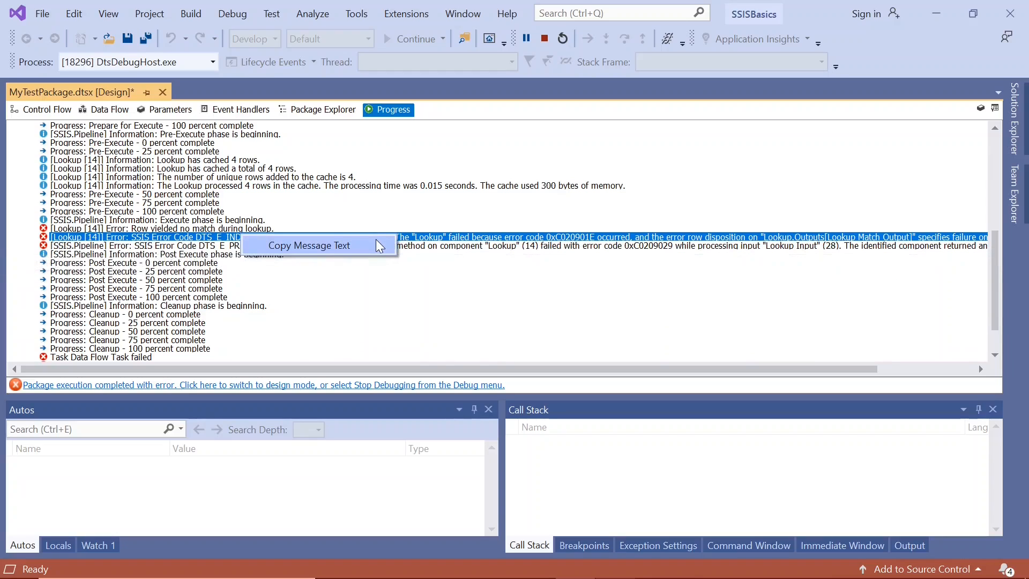
click(378, 246)
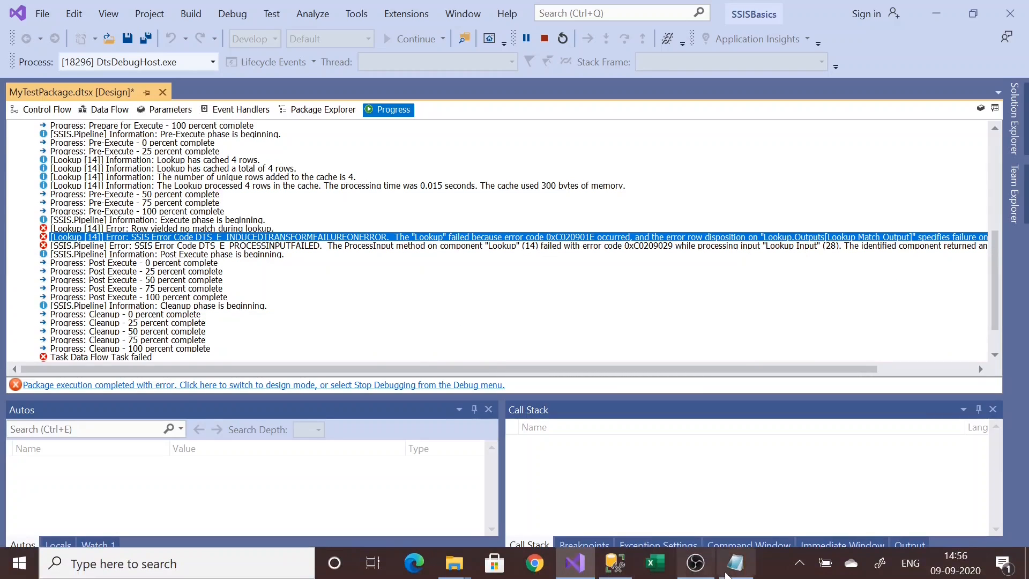
Step: Switch to Notepad, paste the copied DTS_E_INDUCEDTRANSFORMFAILUREONERROR message and read why the Lookup failed
click(733, 574)
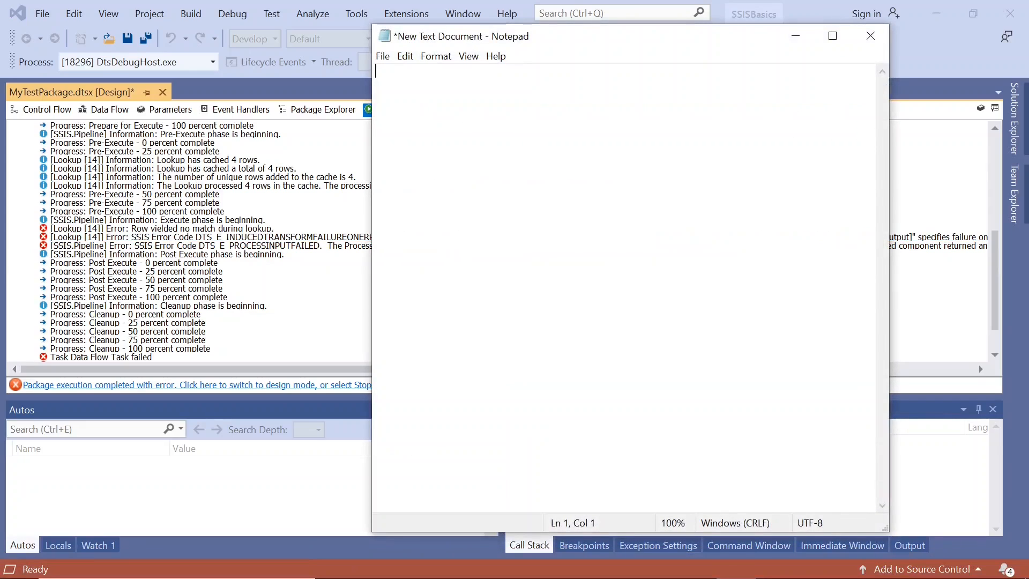
text([Lookup [14]] Error: SSIS Error Code DTS_E_INDUCEDTRANSFORMFAILUREONERROR. The "Lookup" failed because error code 0xC020901E occurred, and the error row disposition on "Lookup.Outputs[Lookup Match Output]" specifies failure on error. An error occurred on the specified object of the specified component. There may be error messages posted before this with more information about the failure.)
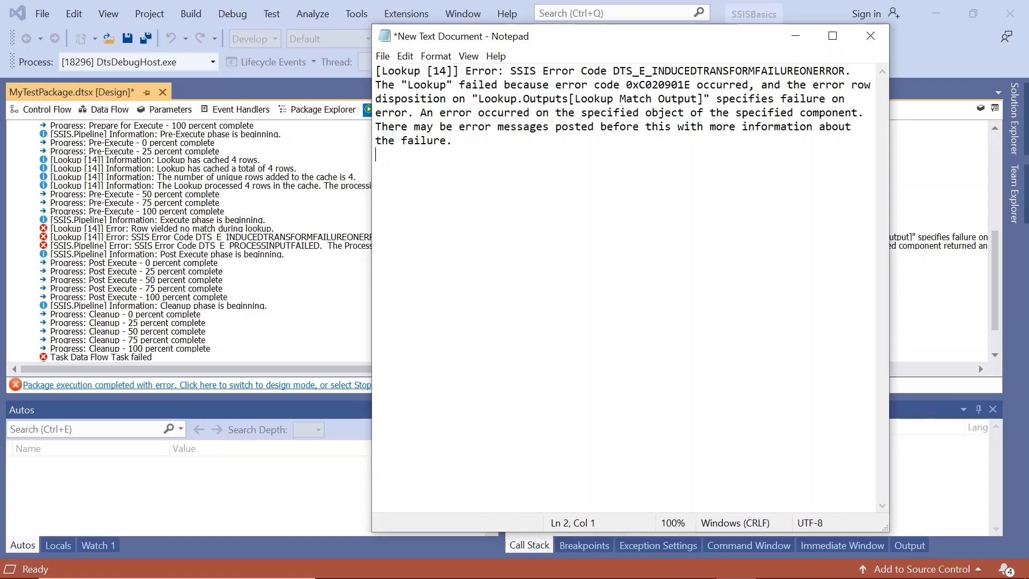
click(516, 71)
key(Left)
drag(510, 71, 771, 85)
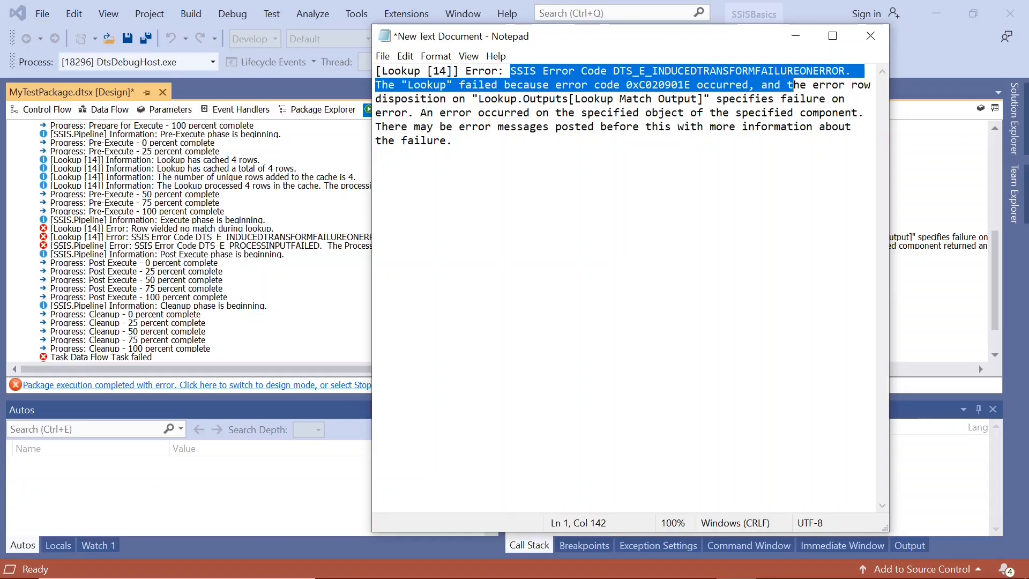
click(446, 85)
drag(408, 85, 407, 112)
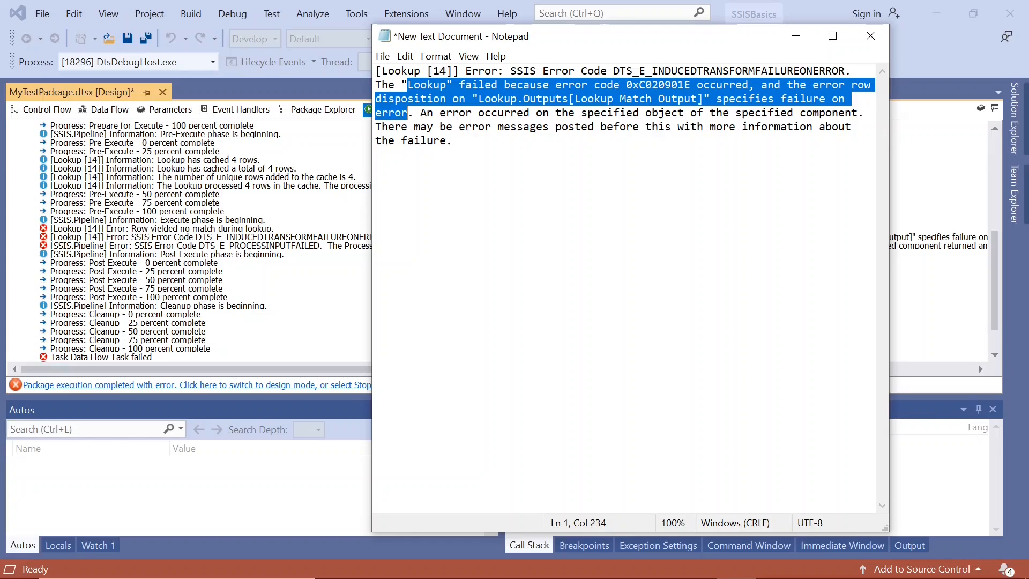
key(ctrl+End)
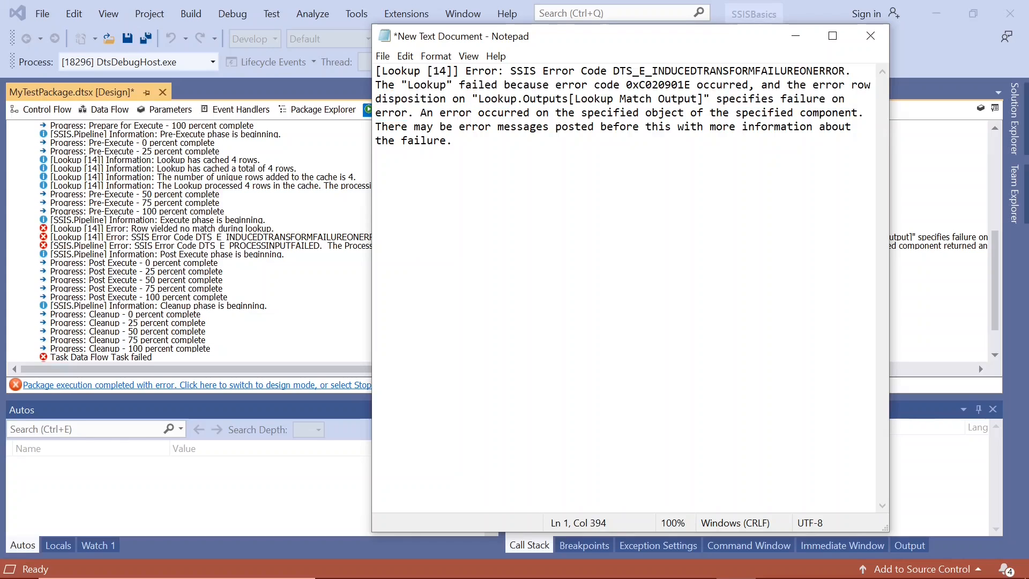
Step: Copy the DTS_E_PROCESSINPUTFAILED message from the execution progress log and paste it below the first message in Notepad, separated by a blank line
click(795, 36)
click(501, 245)
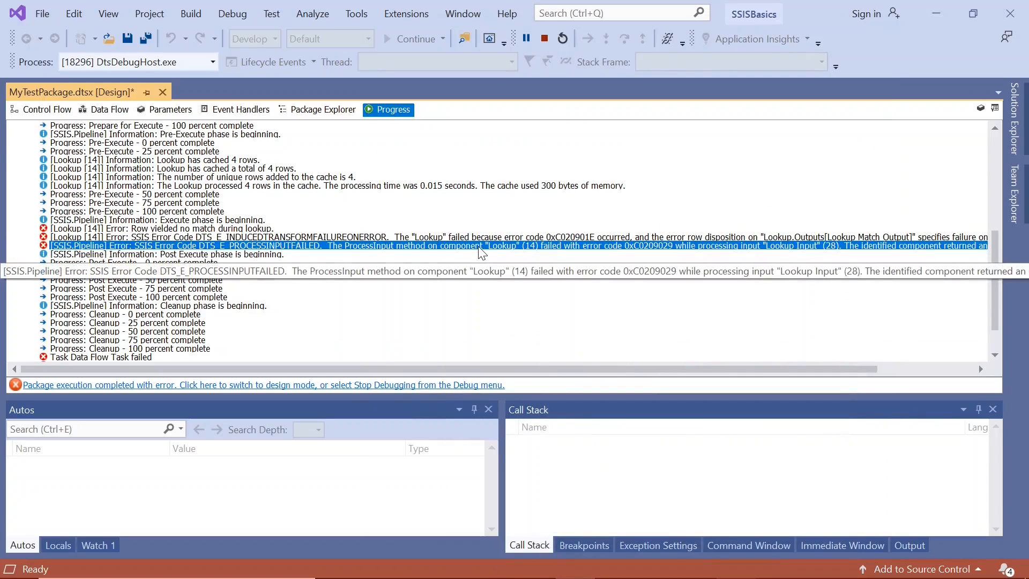
right_click(482, 253)
click(461, 262)
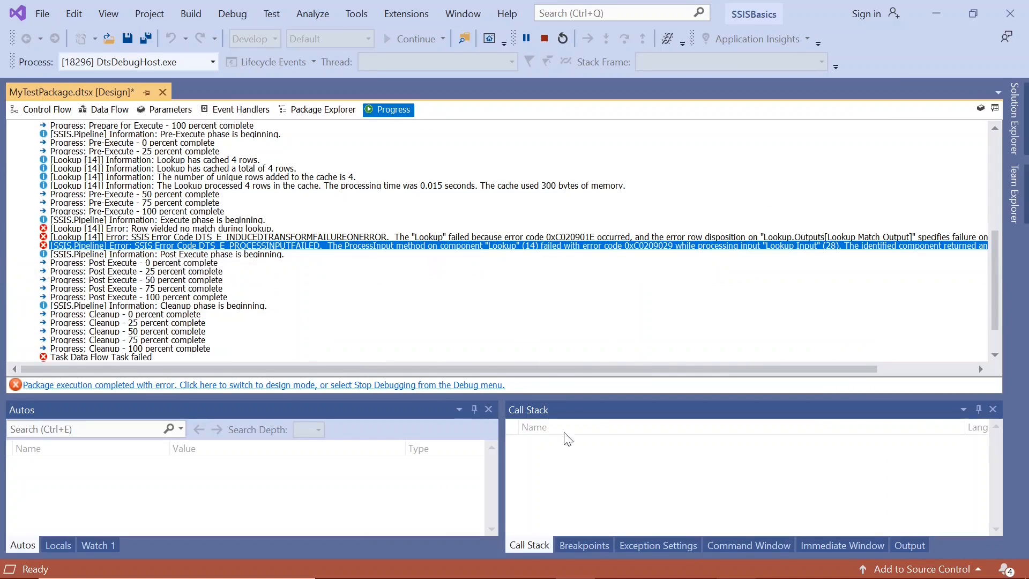
click(735, 566)
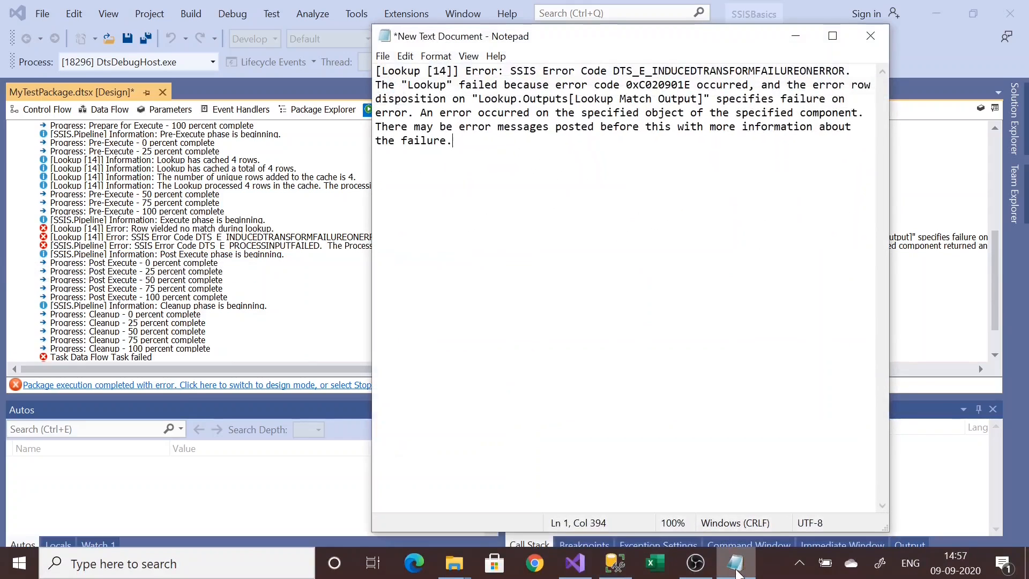
key(Return)
key(Return)
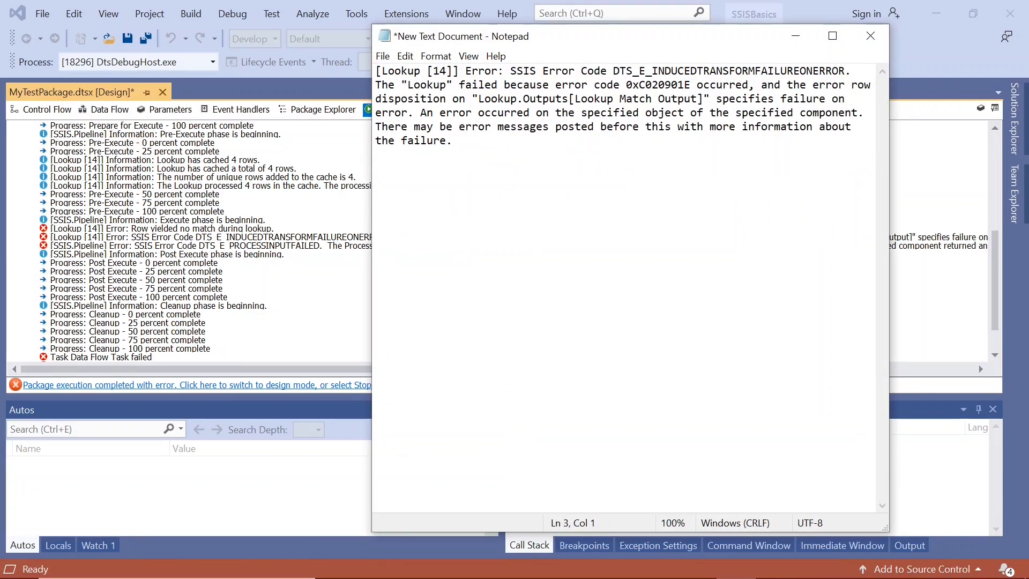
text([SSIS.Pipeline] Error: SSIS Error Code DTS_E_PROCESSINPUTFAILED.  The ProcessInput method on component "Lookup" (14) failed with error code 0xC0209029 while processing input "Lookup Input" (28). The identified component returned an error from the ProcessInput method. The error is specific to the component, but the error is fatal and will cause the Data Flow task to stop running.  There may be error messages posted before this with more information about the failure.)
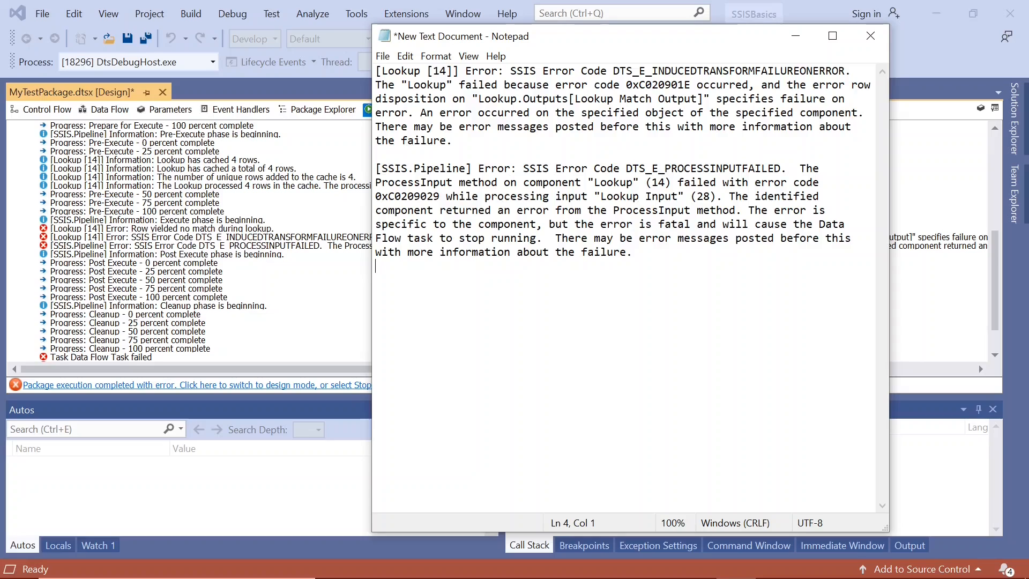
key(BackSpace)
Step: Reread the part of the first message about the Lookup Match Output's error disposition and locate its entry in the Visual Studio progress log
drag(454, 141, 375, 70)
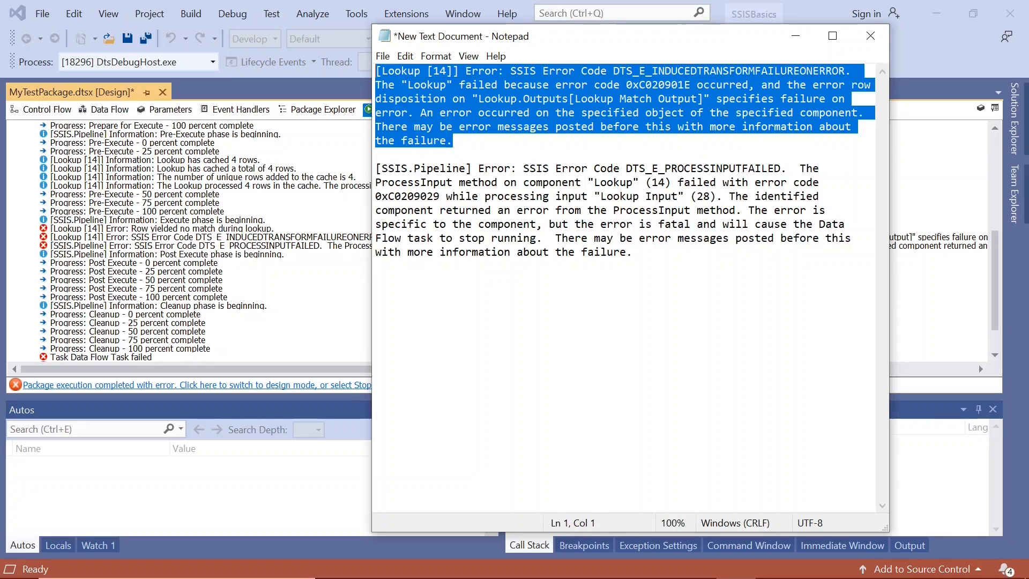
click(453, 141)
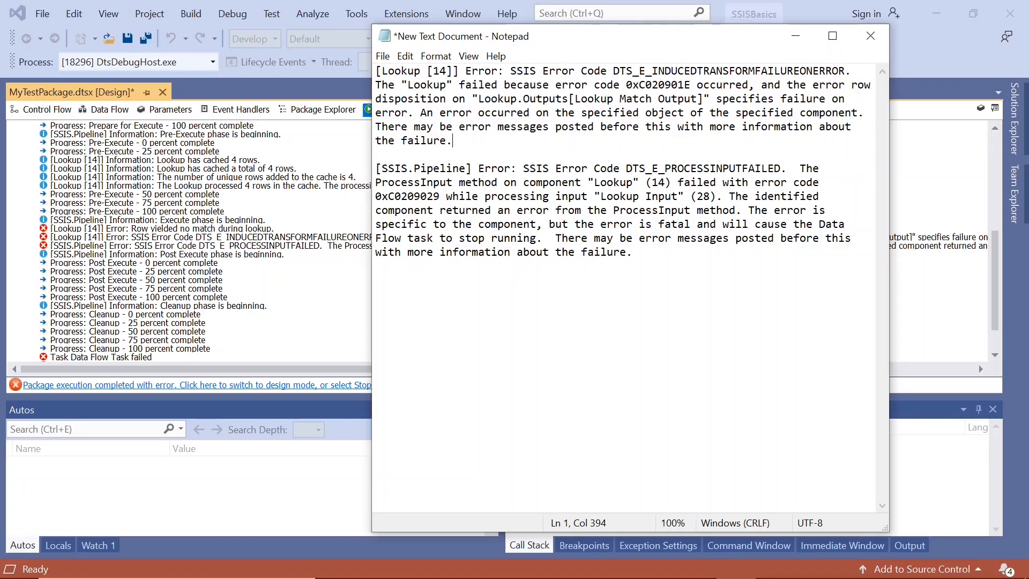
drag(479, 99, 408, 112)
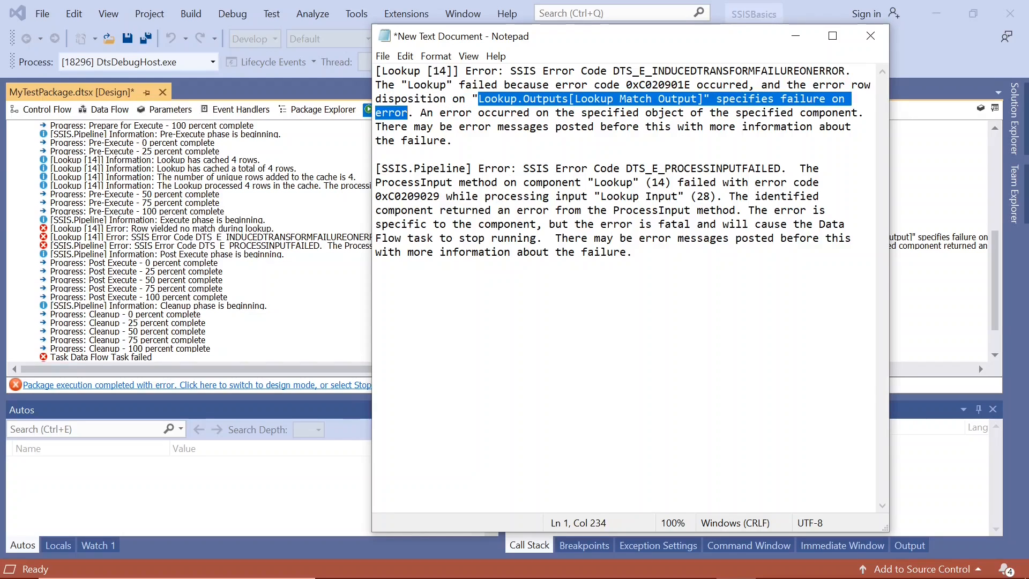
click(795, 36)
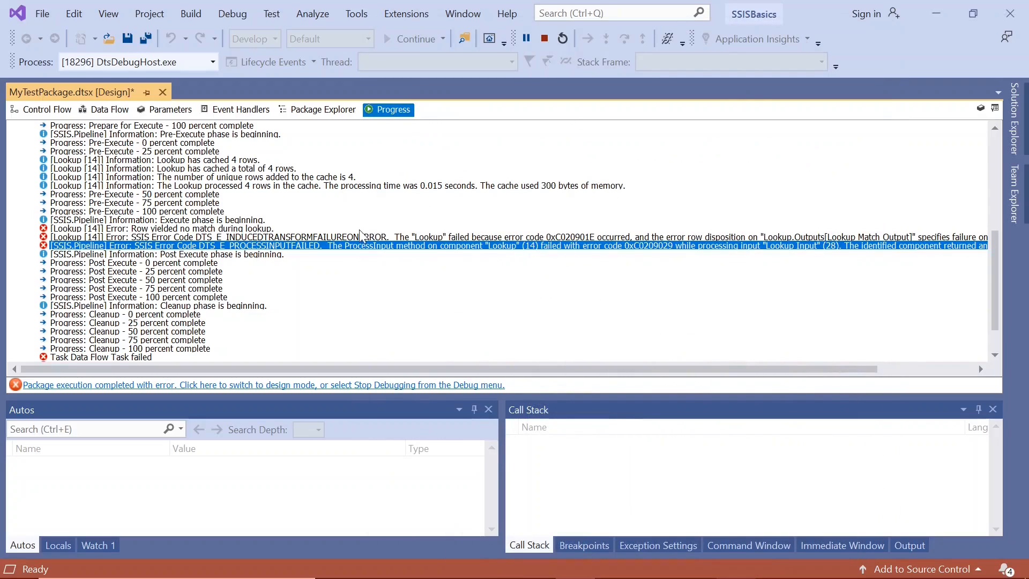
click(517, 237)
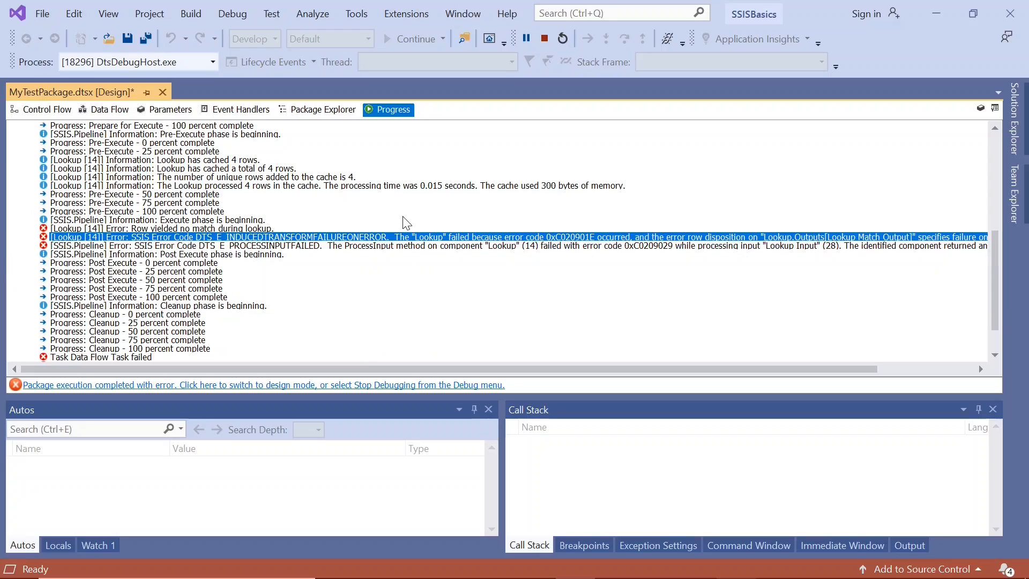
Step: Stop debugging the failed package to return to design mode and open the Data Flow Task
click(41, 110)
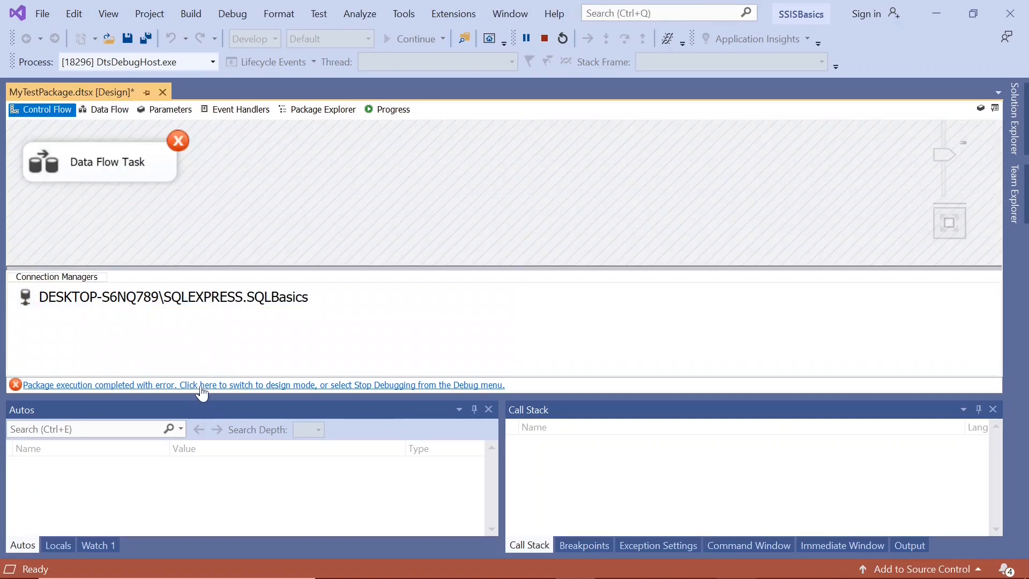
click(201, 386)
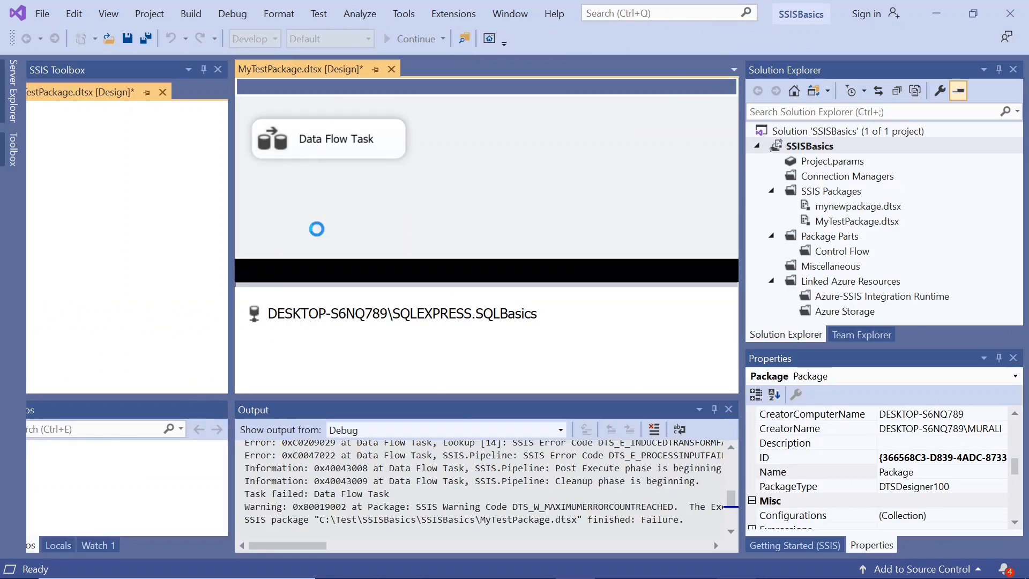
double_click(337, 140)
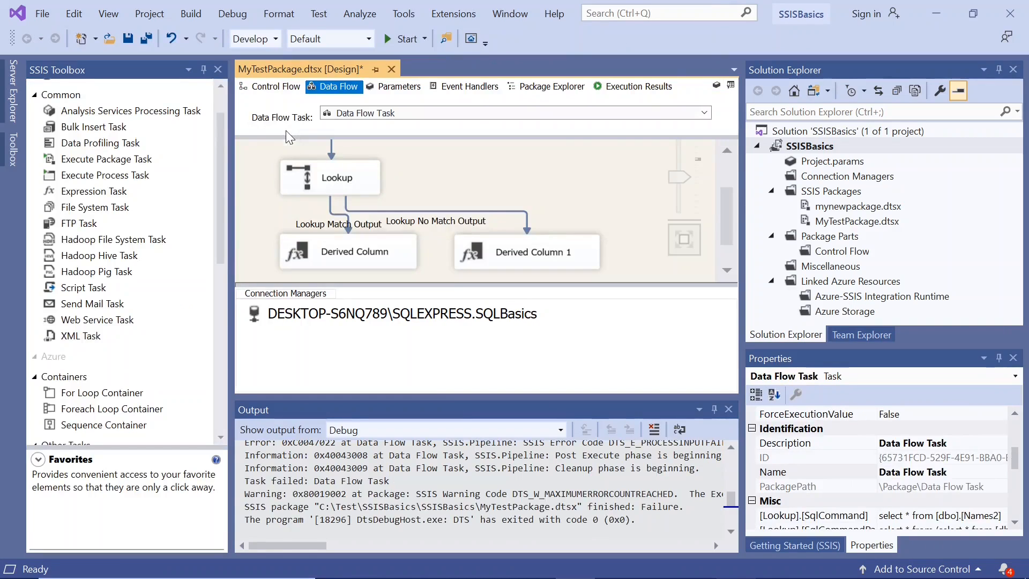
Step: Set the Lookup's handling of rows with no matching entries to Ignore failure, after checking its connection and column settings
double_click(298, 165)
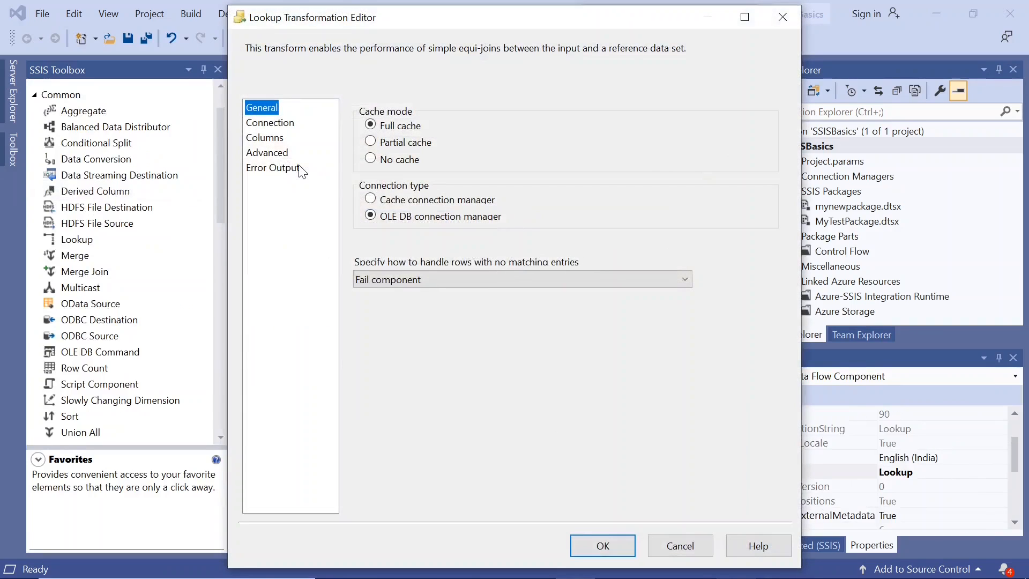
click(279, 124)
click(271, 140)
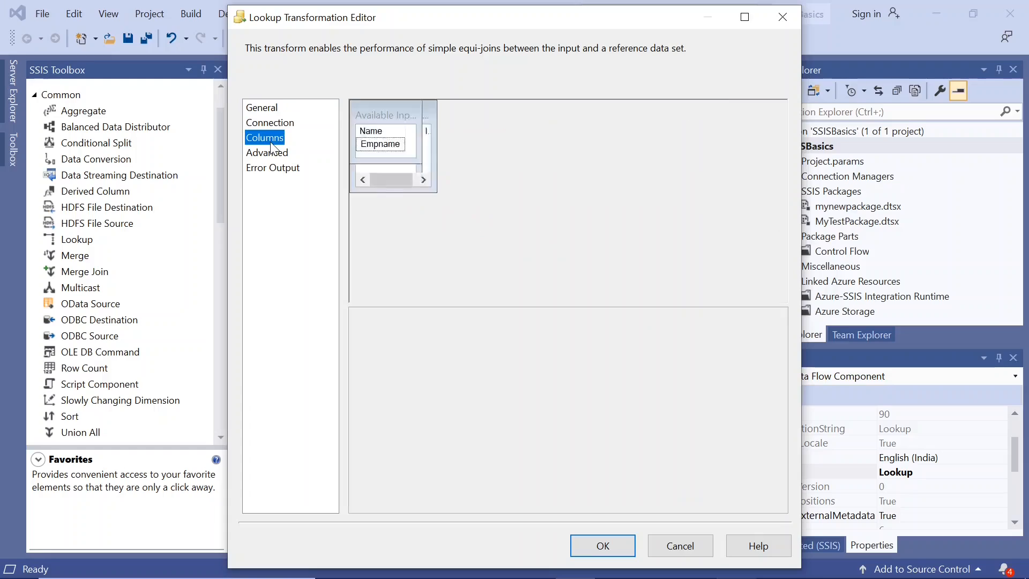
click(270, 124)
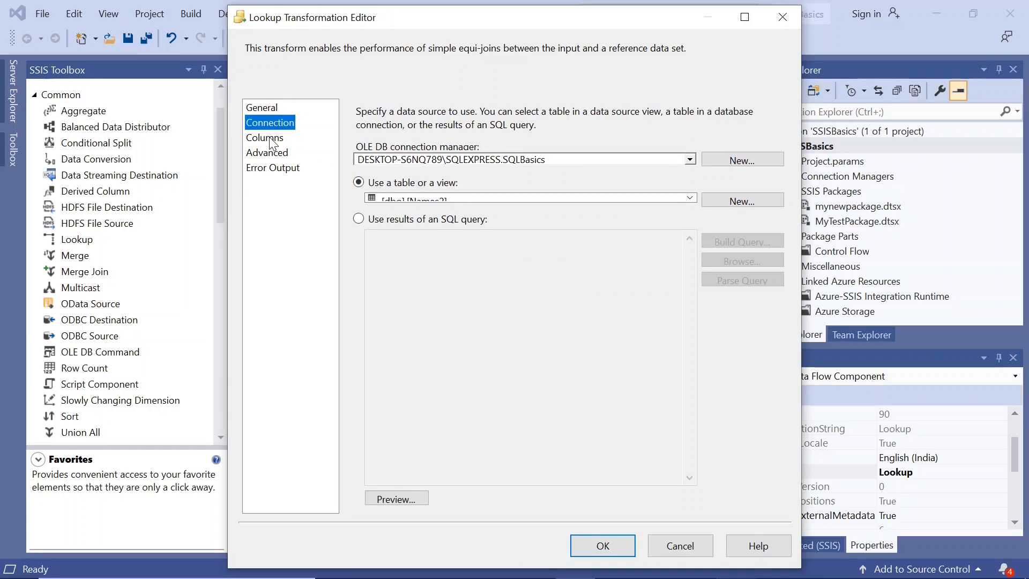
click(268, 110)
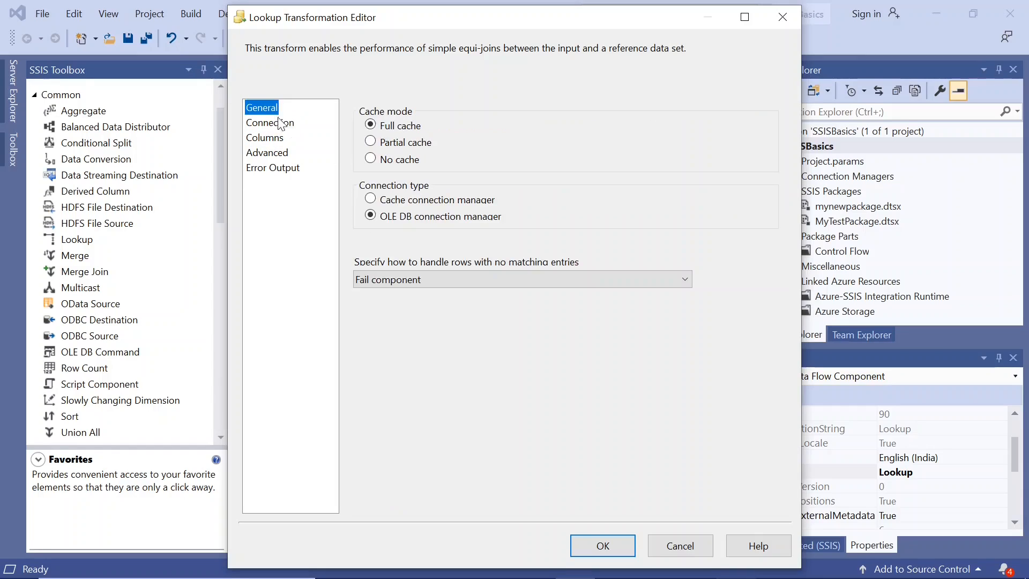
click(464, 285)
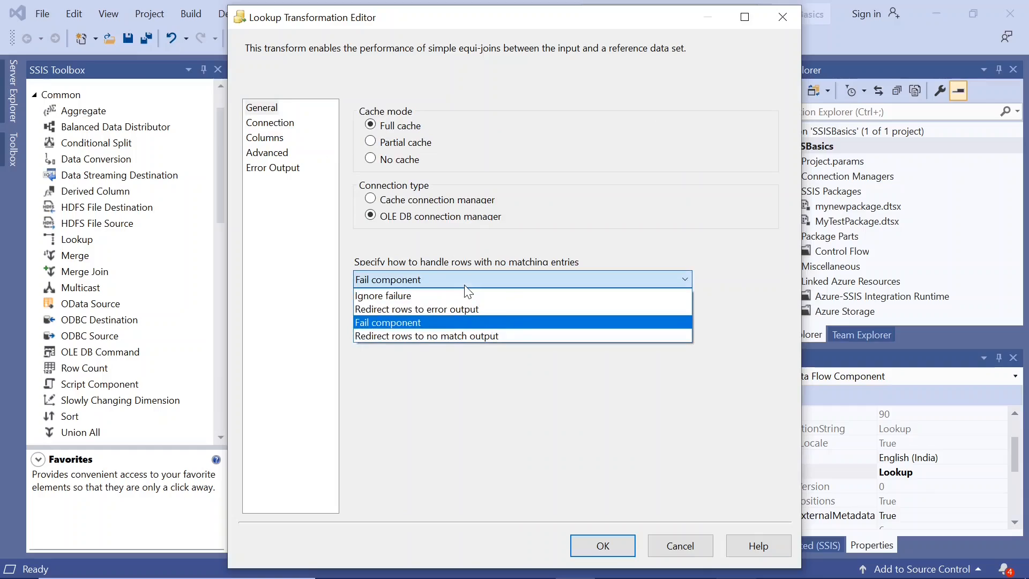
click(423, 297)
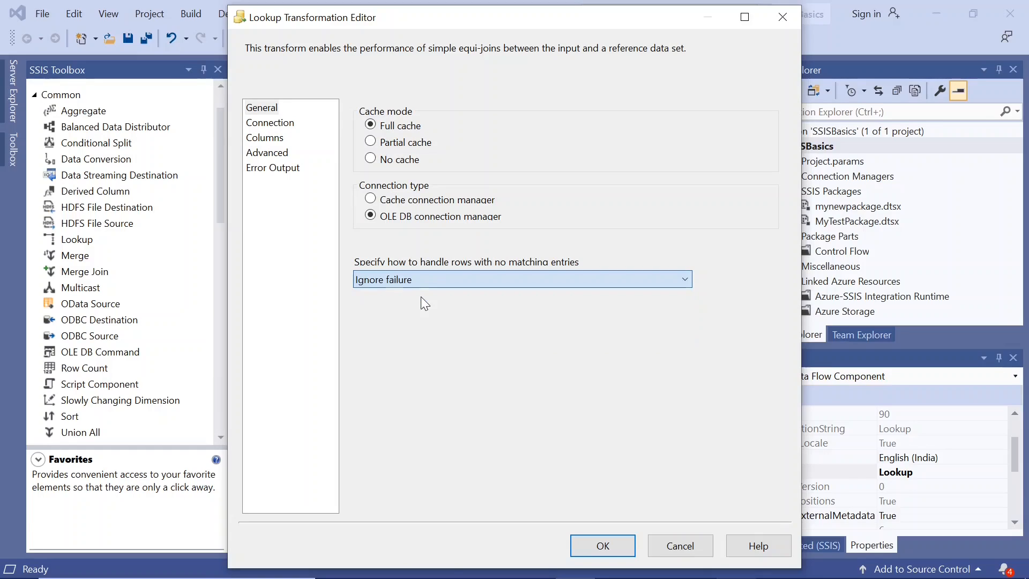
click(596, 537)
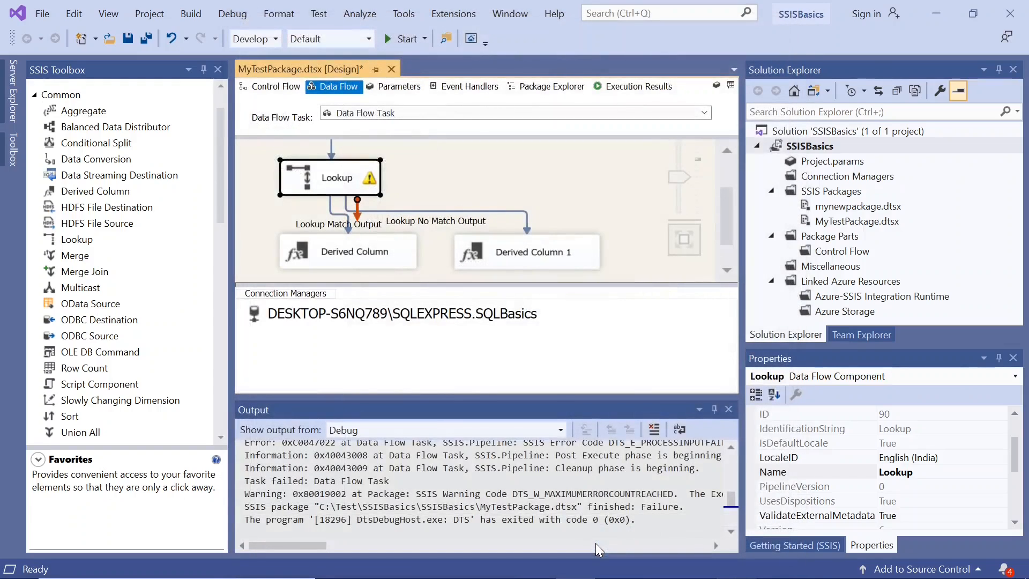
Step: Reopen the Lookup's settings and review its reference table connection and the Empname column mapping
double_click(307, 183)
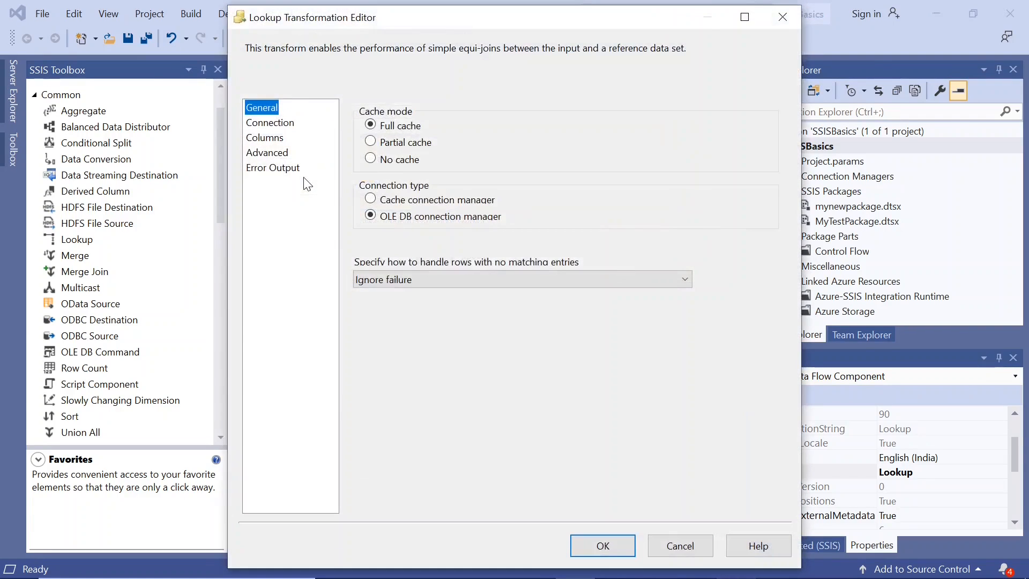
click(270, 123)
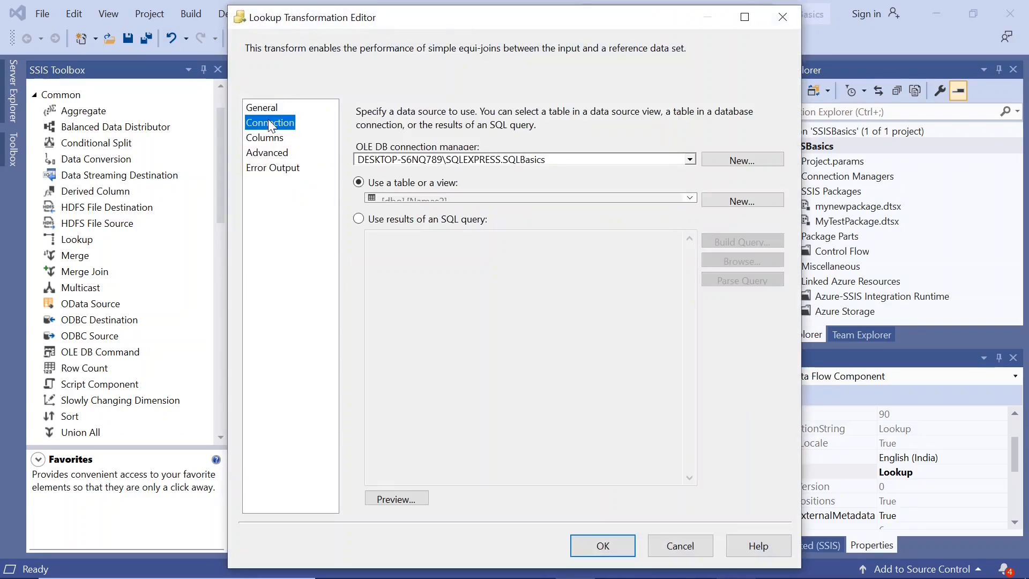
click(269, 138)
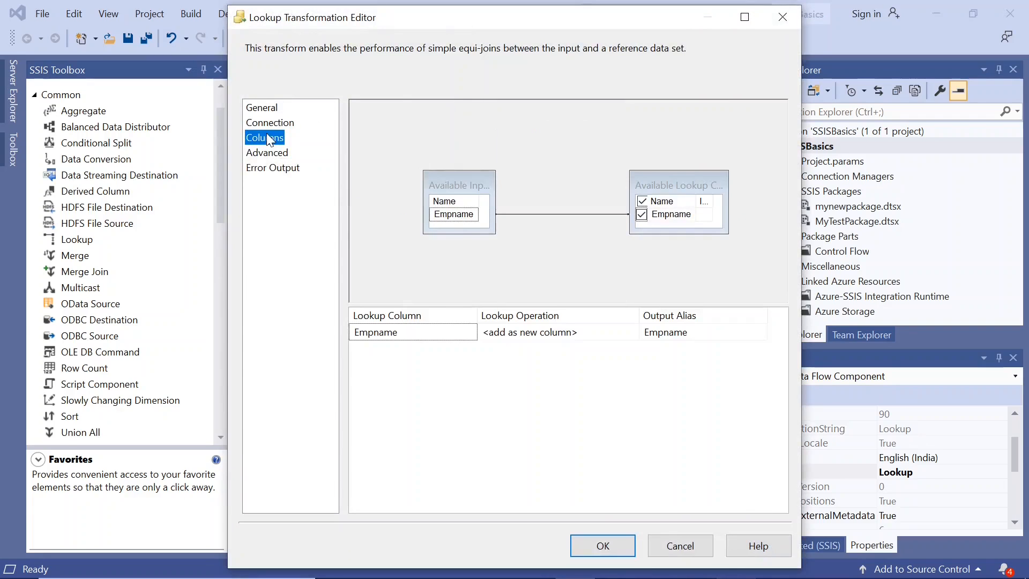
click(610, 544)
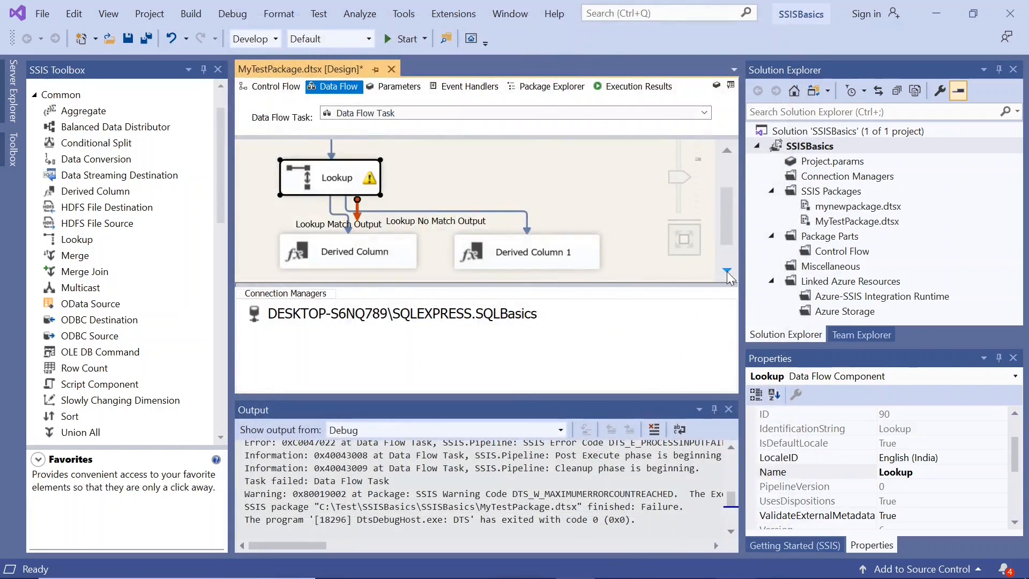
Step: Run the package and examine the row counts and execution status of the Lookup and both Derived Columns
scroll(729, 252, down, 2)
drag(727, 240, 720, 220)
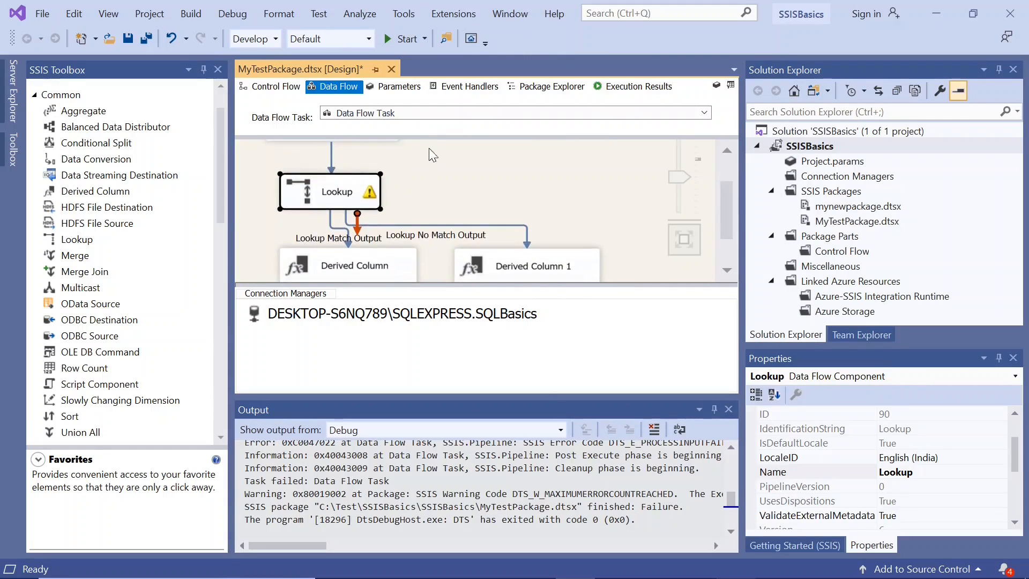
click(389, 40)
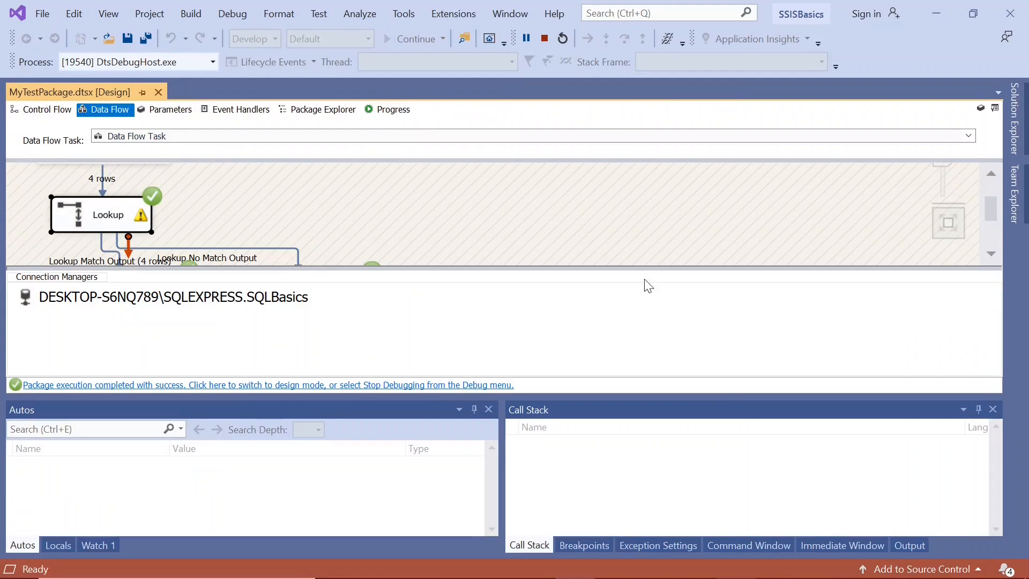
click(991, 255)
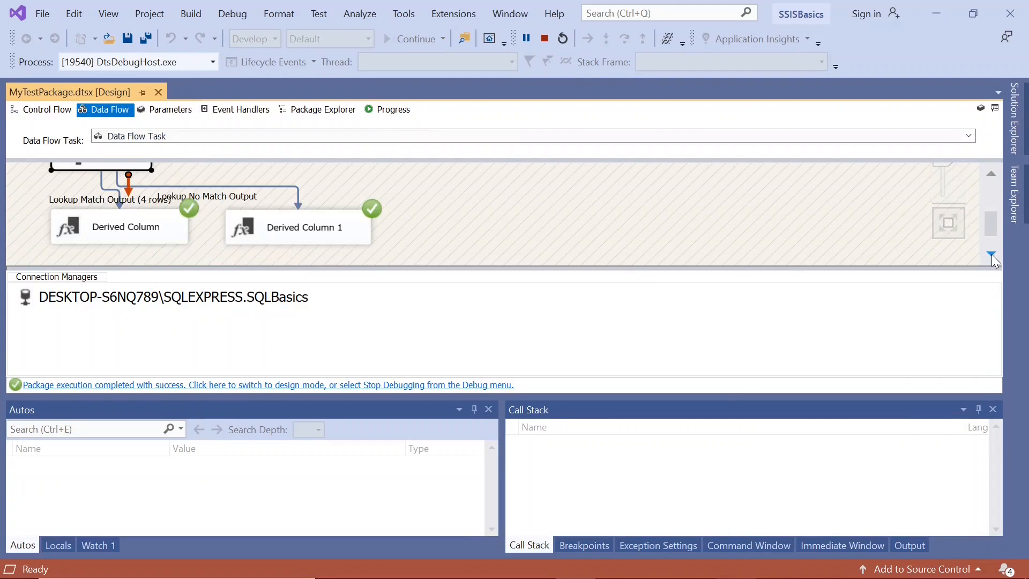
click(113, 228)
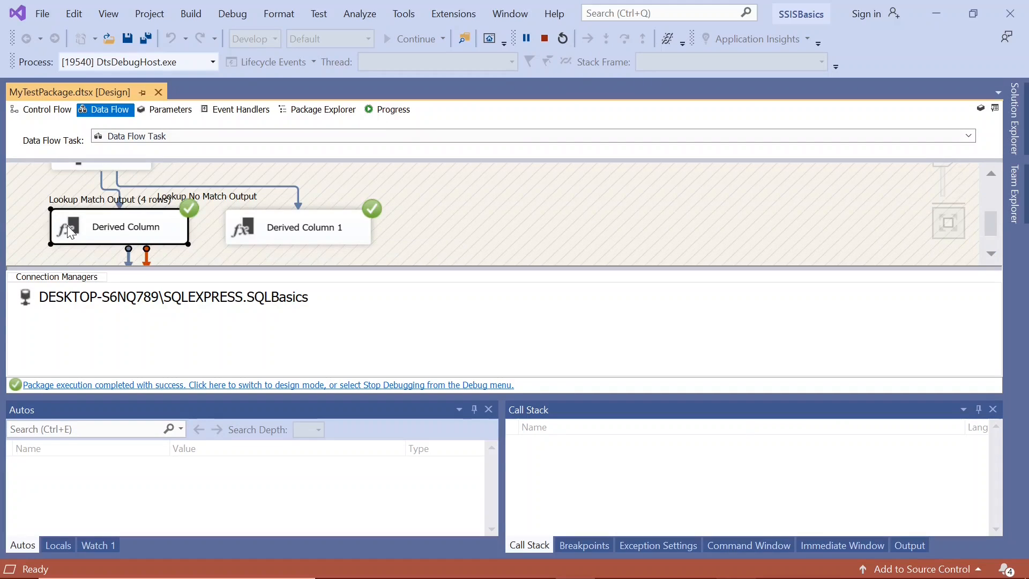
click(250, 222)
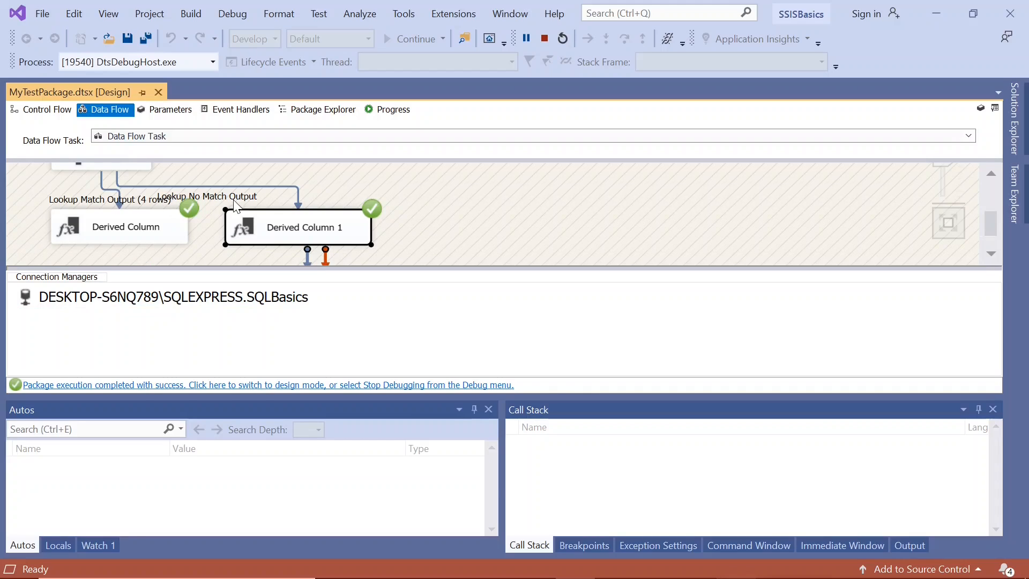
click(990, 173)
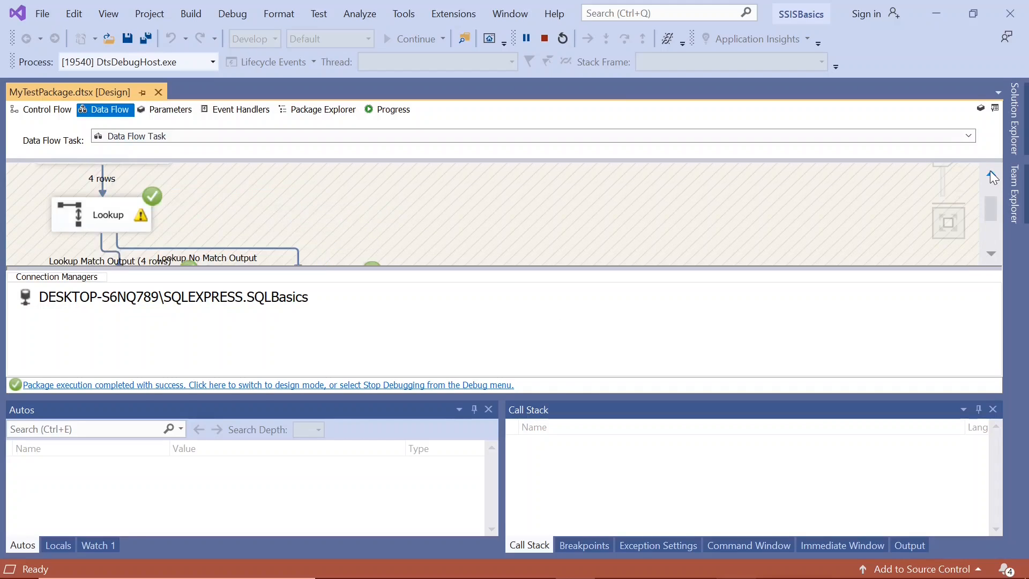
Step: Check the no-match handling option in the Lookup's settings and stop debugging to return to design mode
double_click(75, 216)
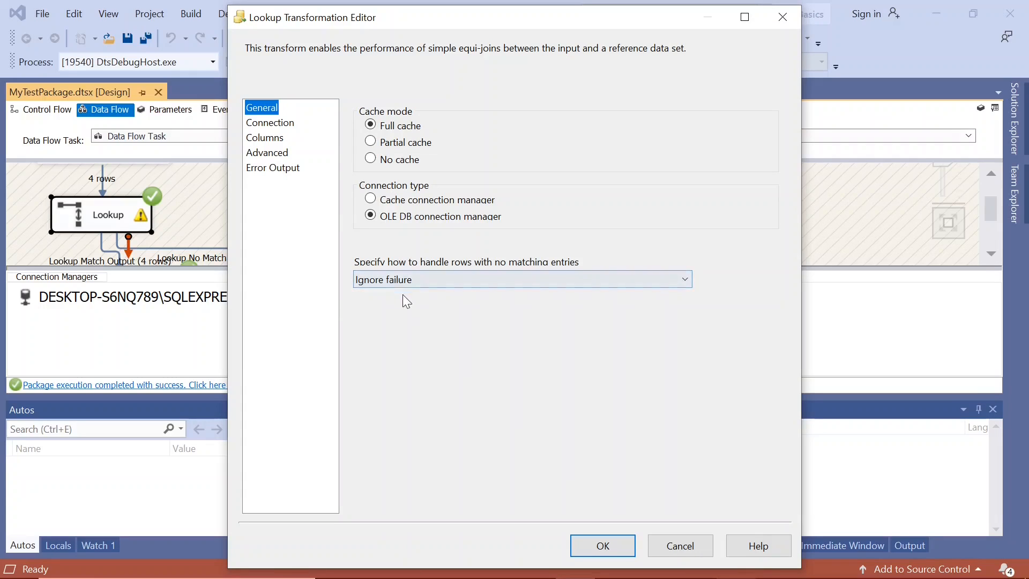
click(597, 547)
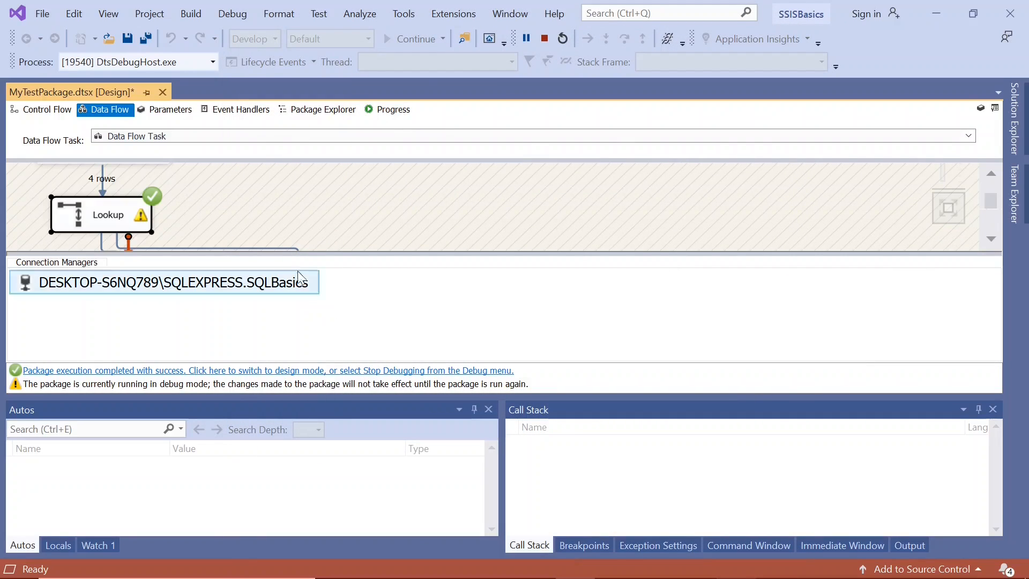
click(260, 370)
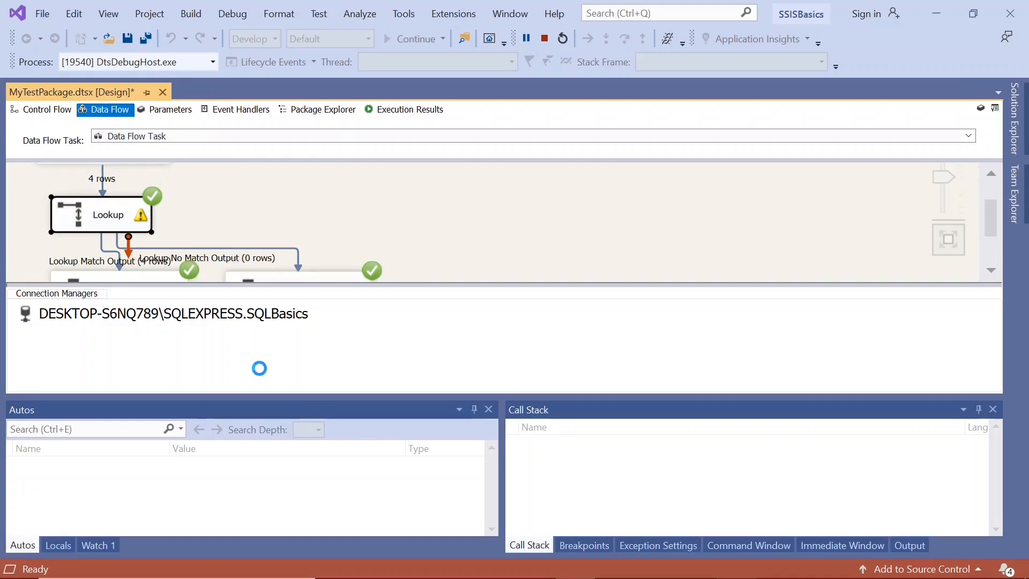